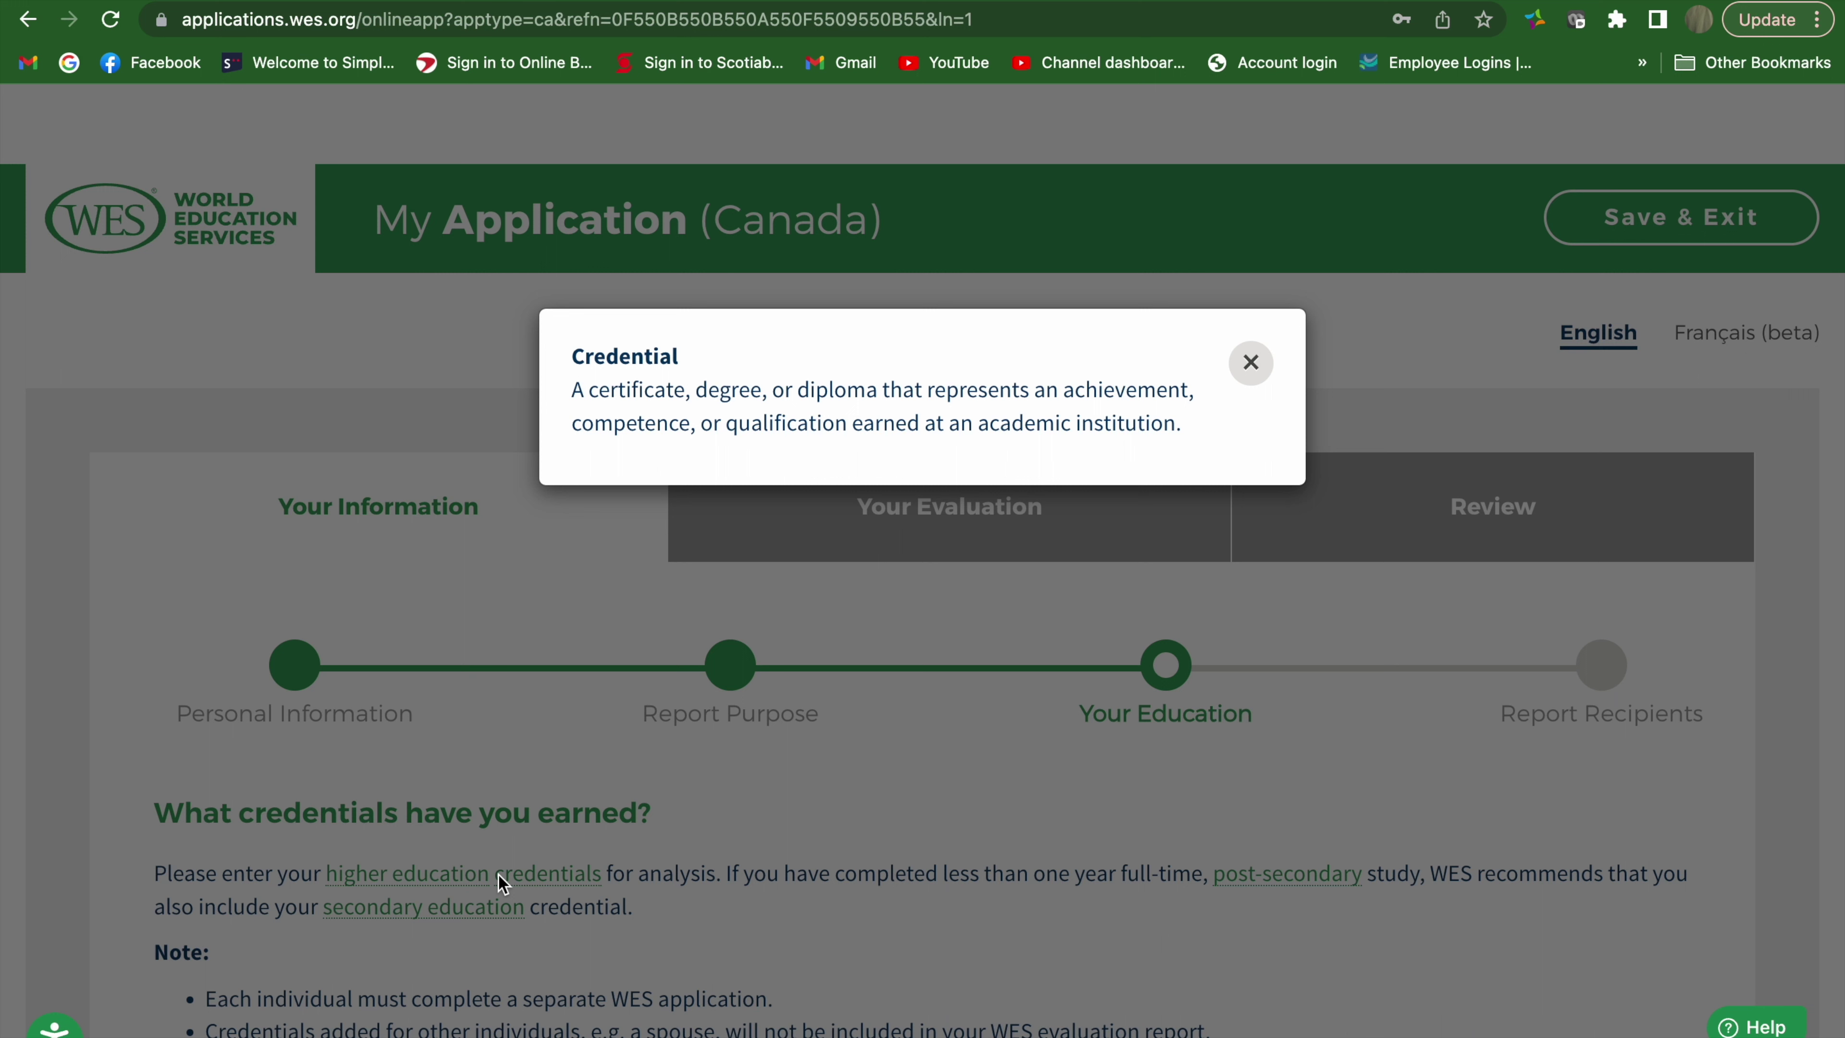
# Close the Credential definition popup and open a new Add Credential form
pyautogui.click(1250, 363)
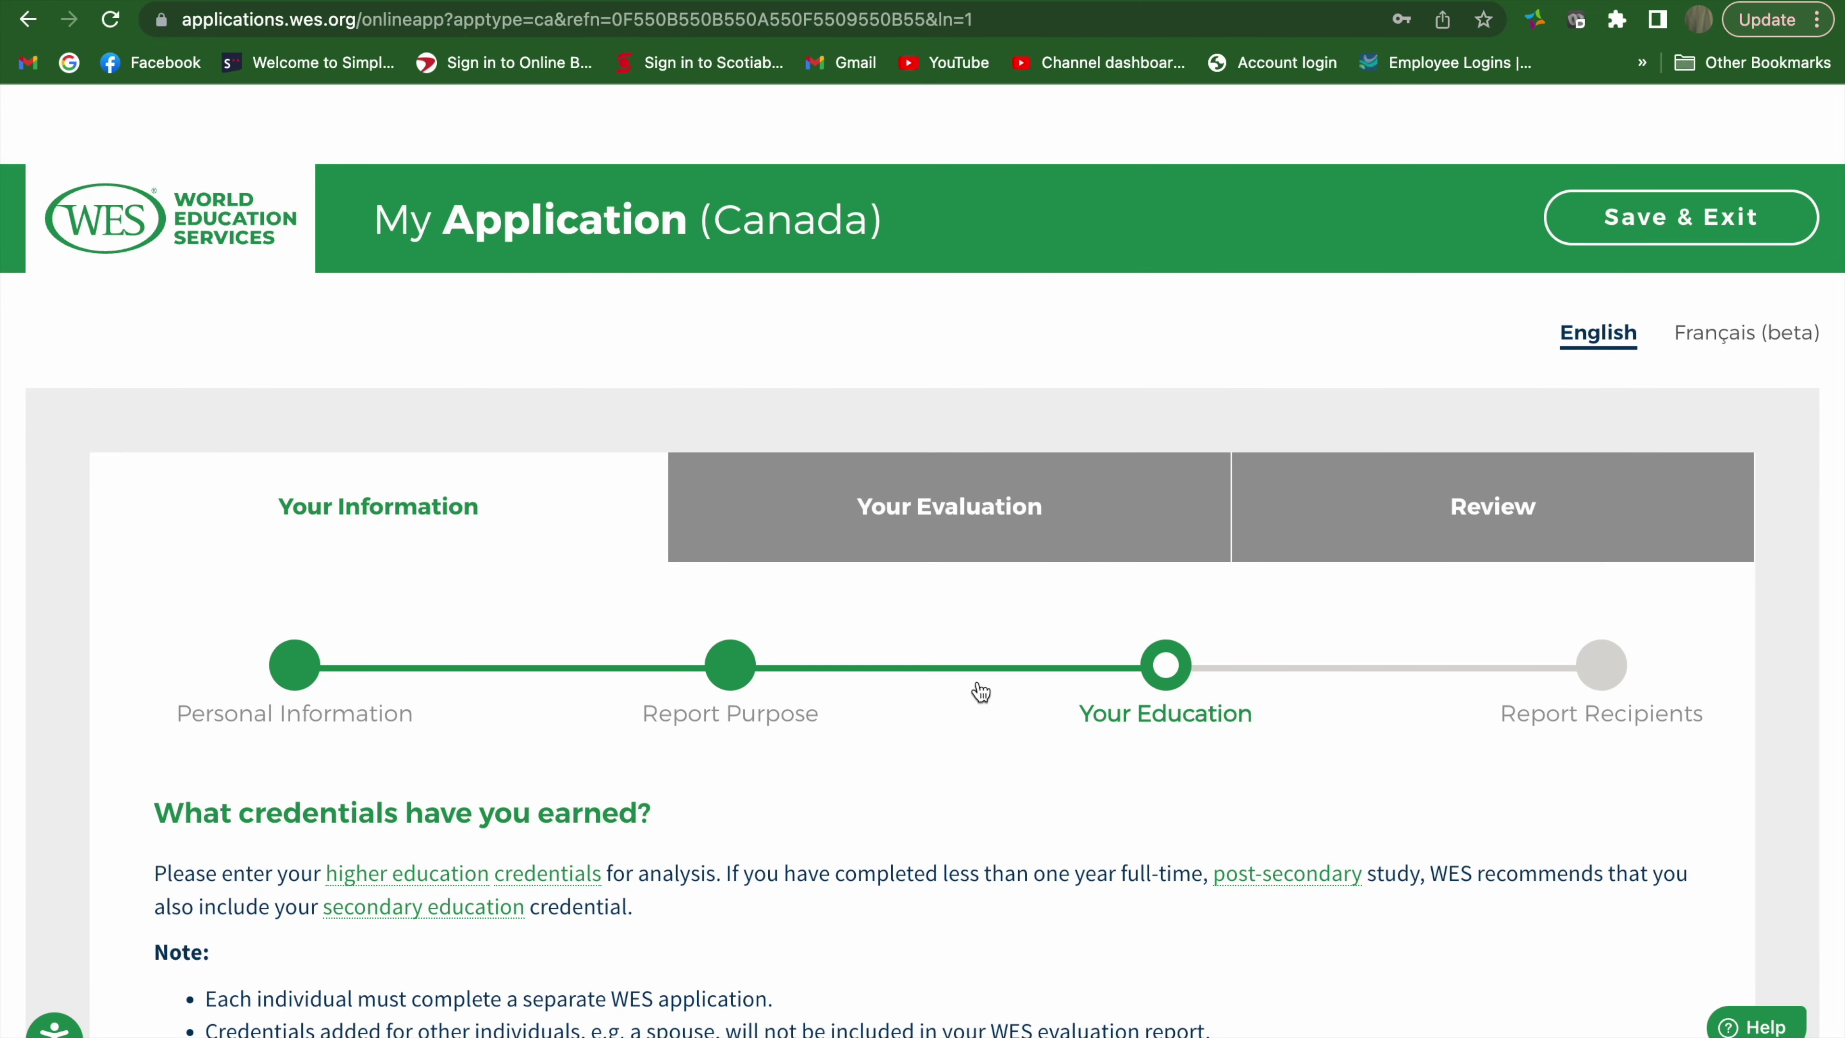
pyautogui.scroll(-5, 981, 692)
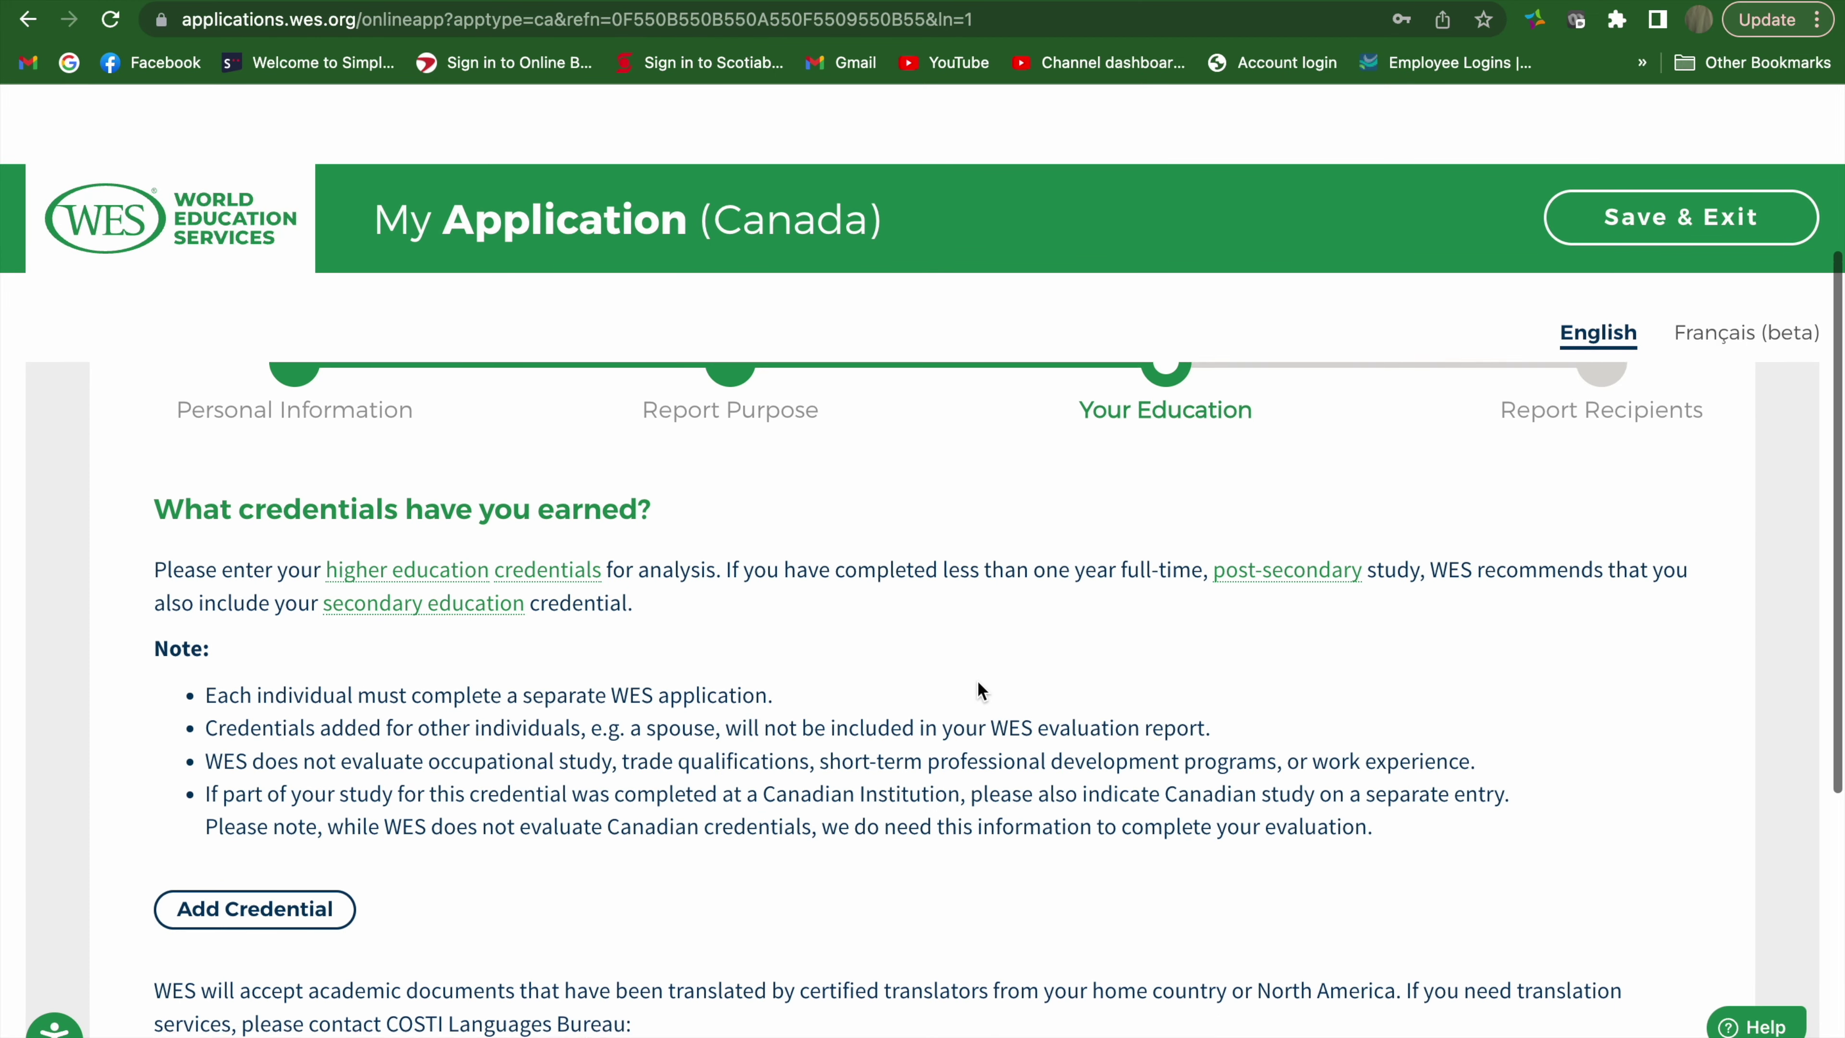
pyautogui.click(301, 905)
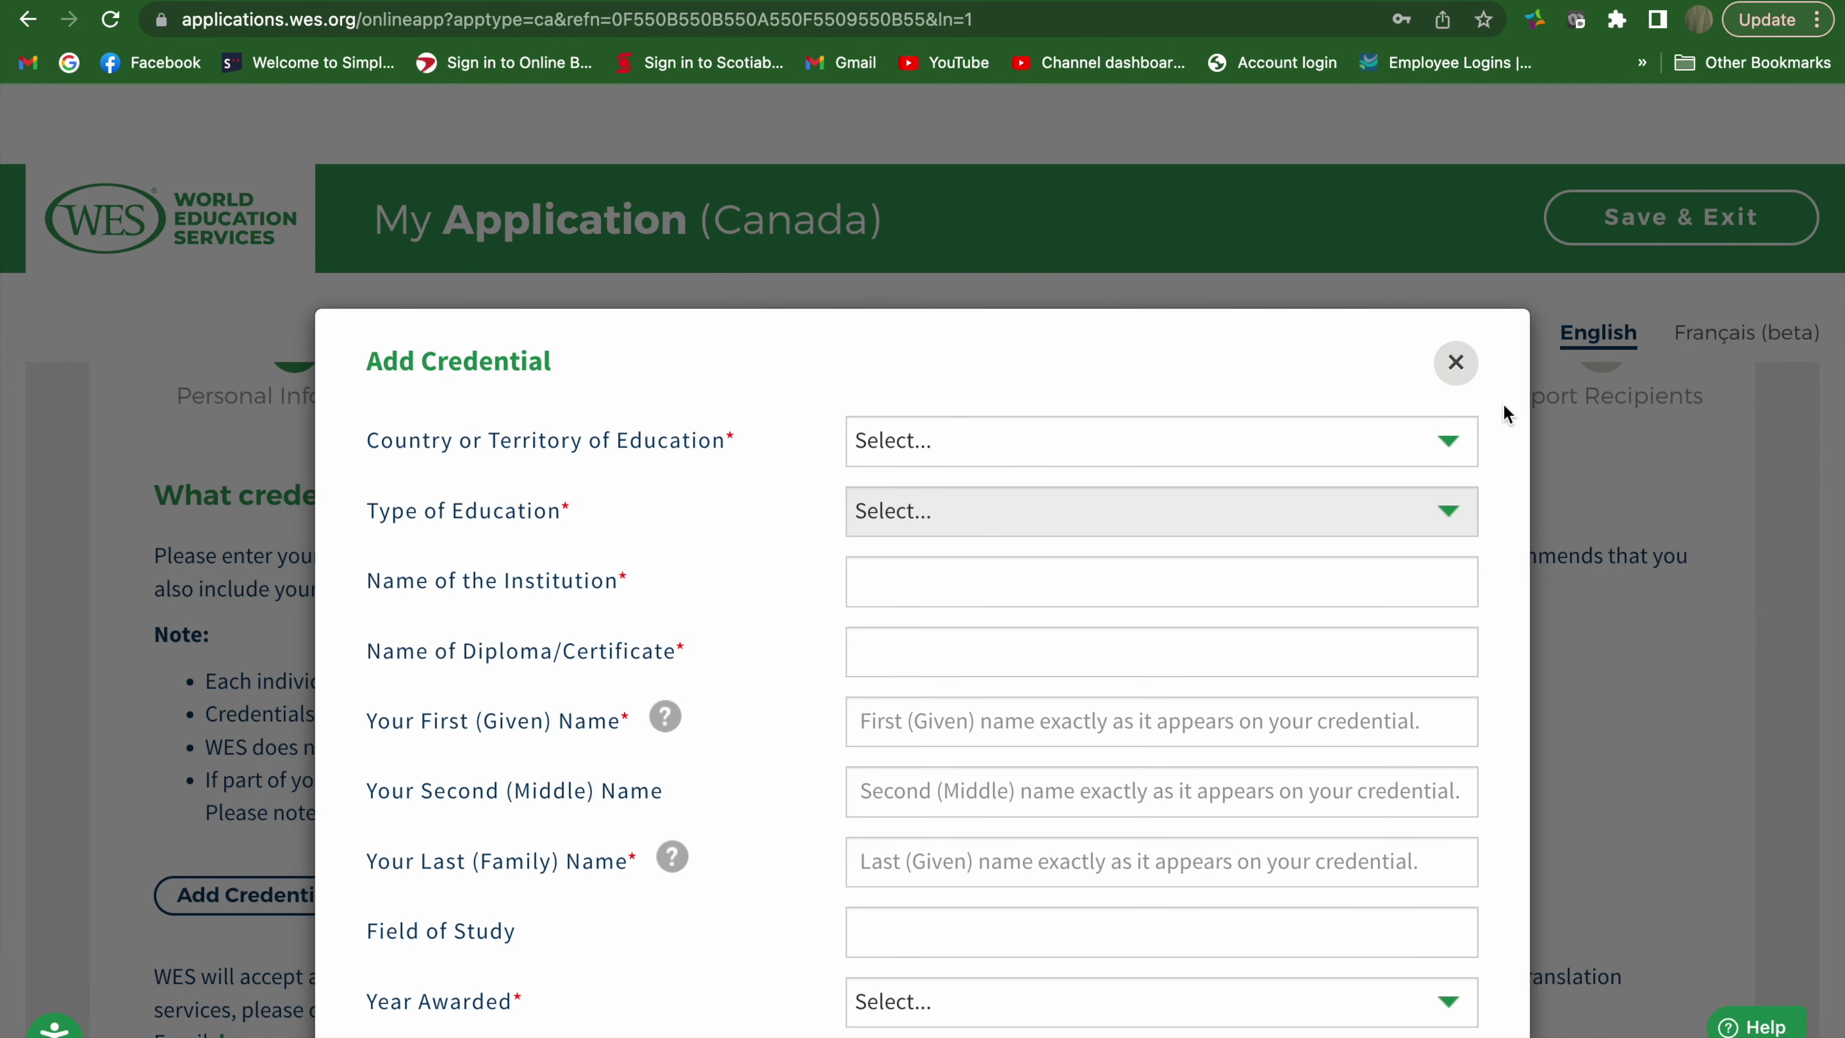
# Set the country of education to Philippines and the type to Higher Education
pyautogui.click(1448, 441)
pyautogui.press('p')
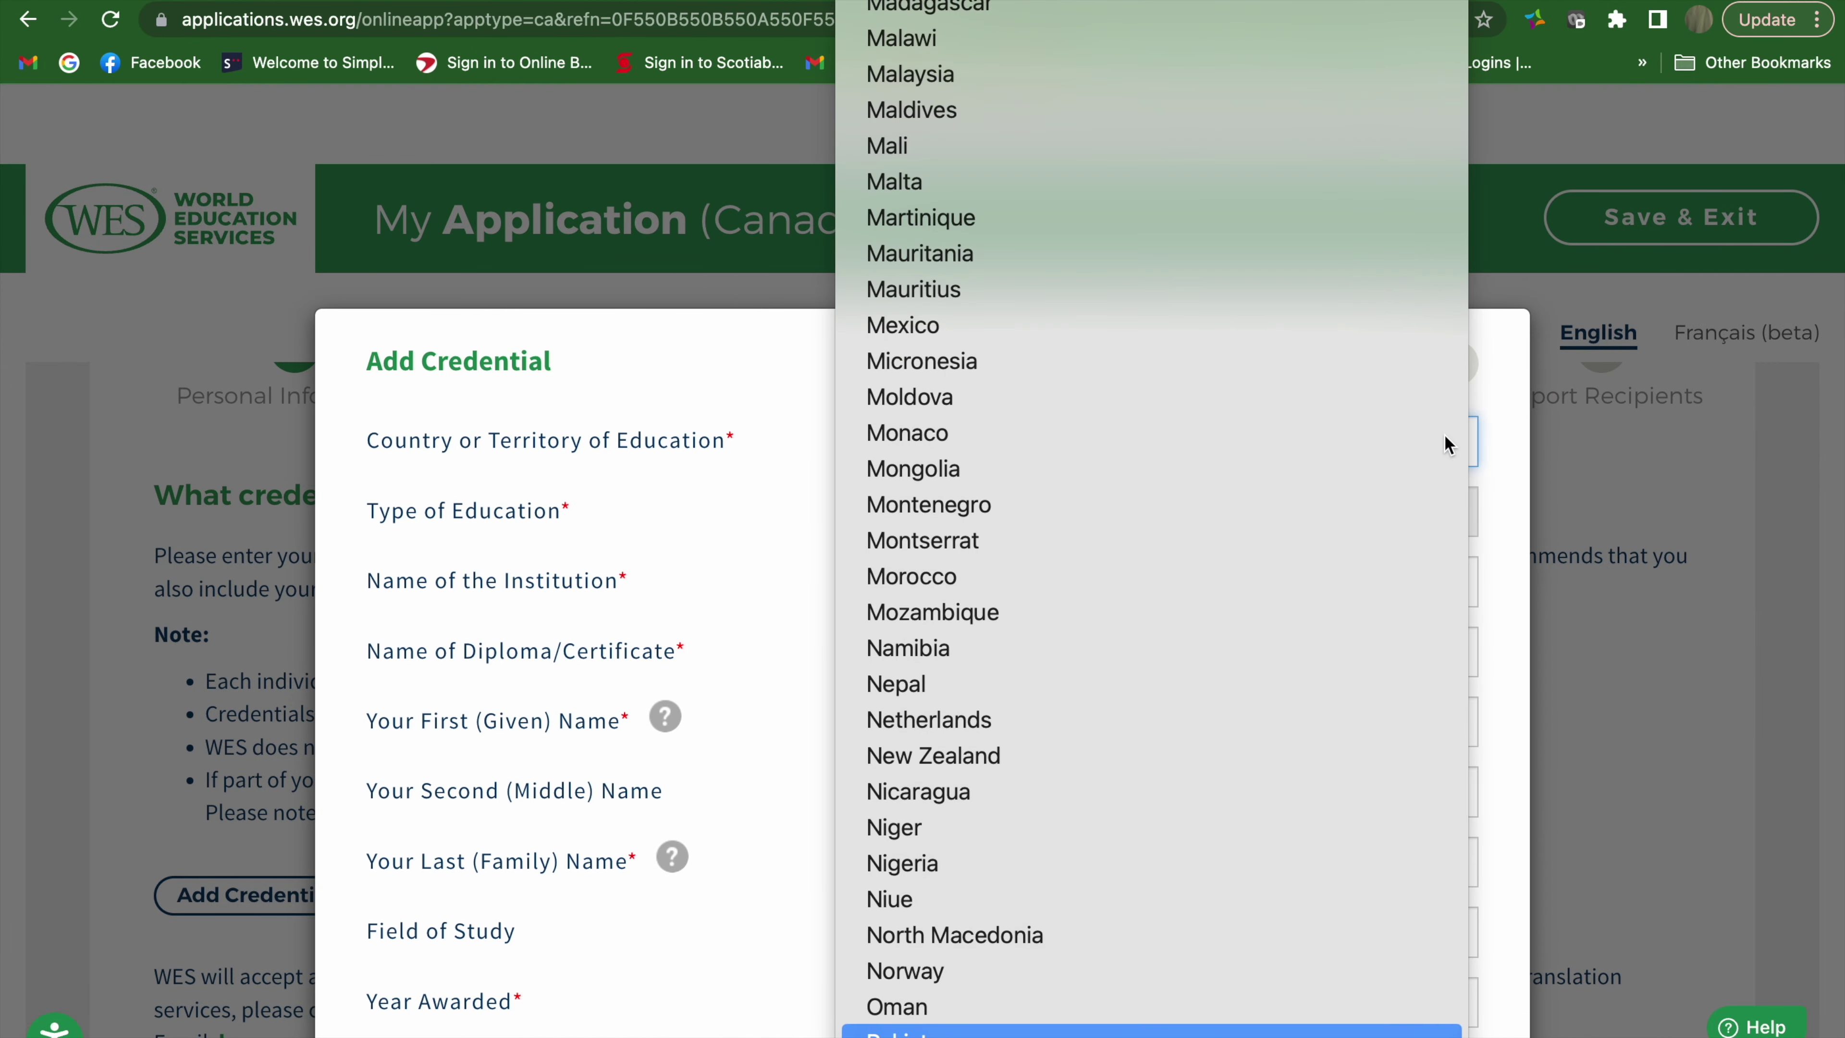
pyautogui.scroll(-10, 1423, 400)
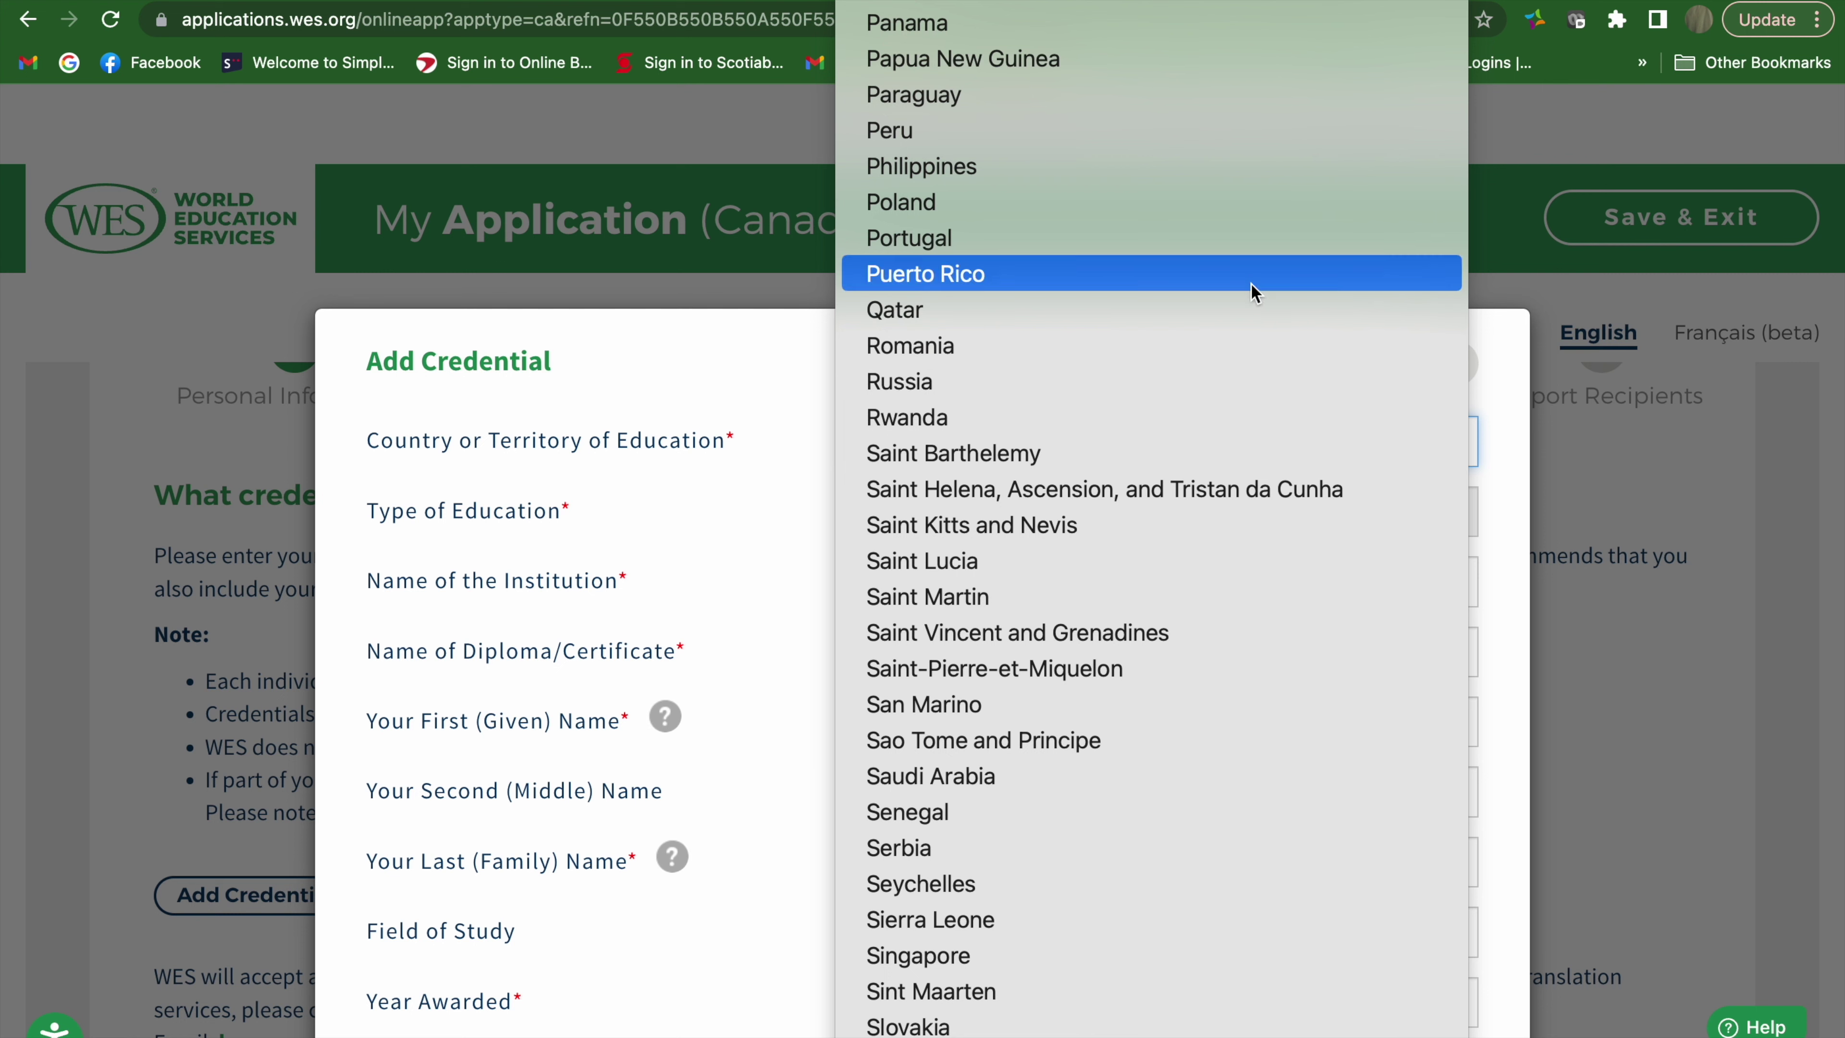
pyautogui.click(1122, 167)
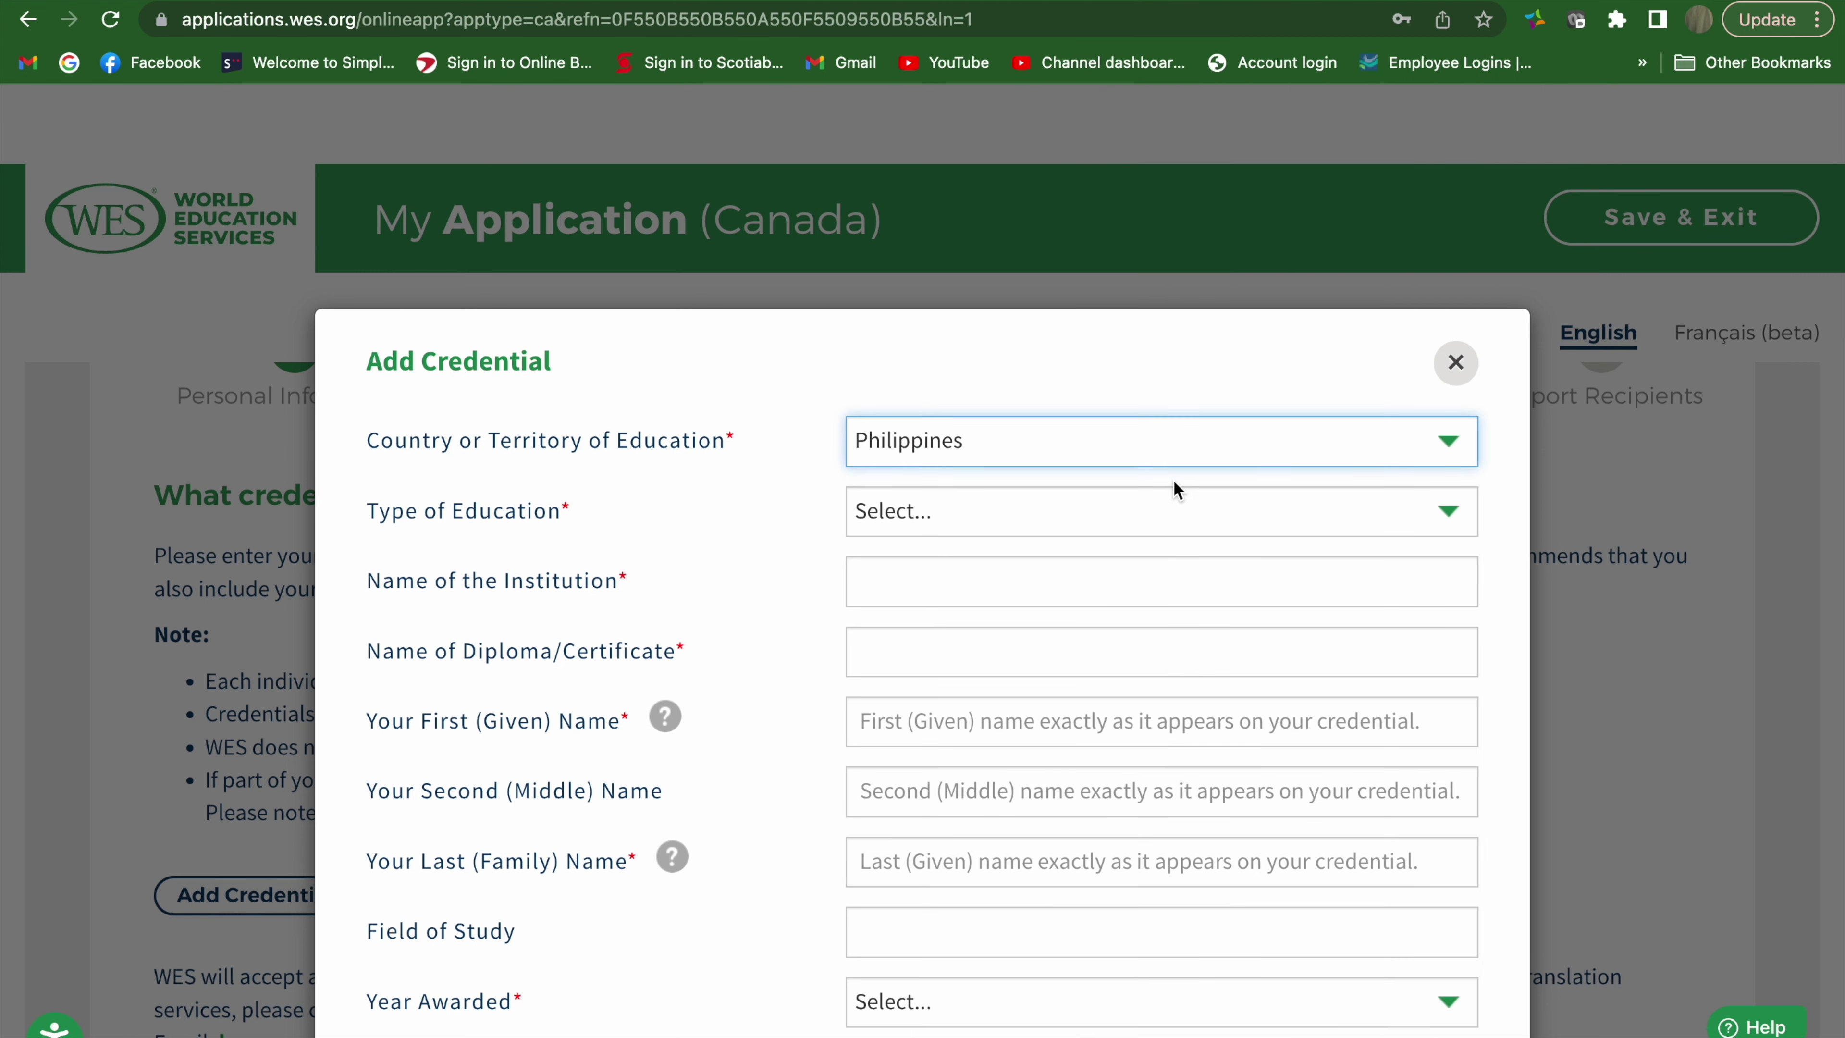
pyautogui.click(1185, 525)
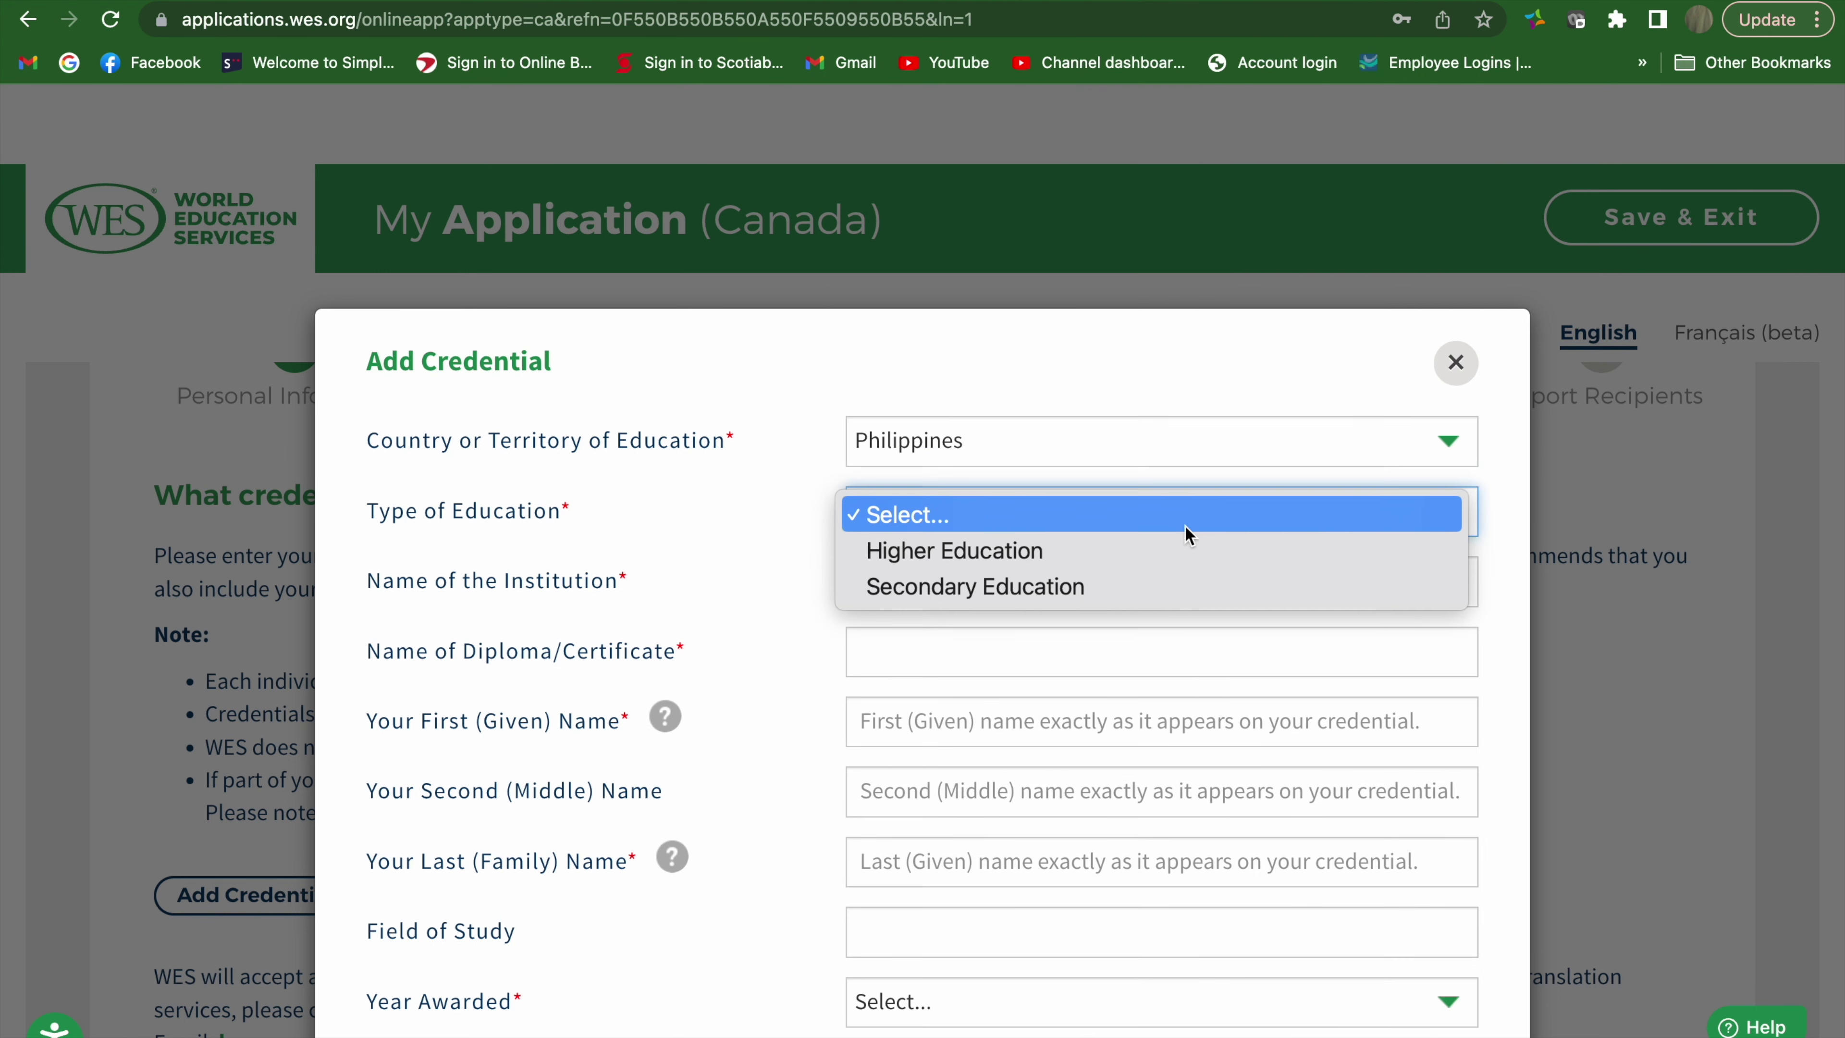
pyautogui.click(1158, 550)
# Enter University of Santo Tomas, Manila as the institution
pyautogui.click(1155, 565)
pyautogui.write('Ubi')
pyautogui.press('BackSpace')
pyautogui.press('BackSpace')
pyautogui.write('niv')
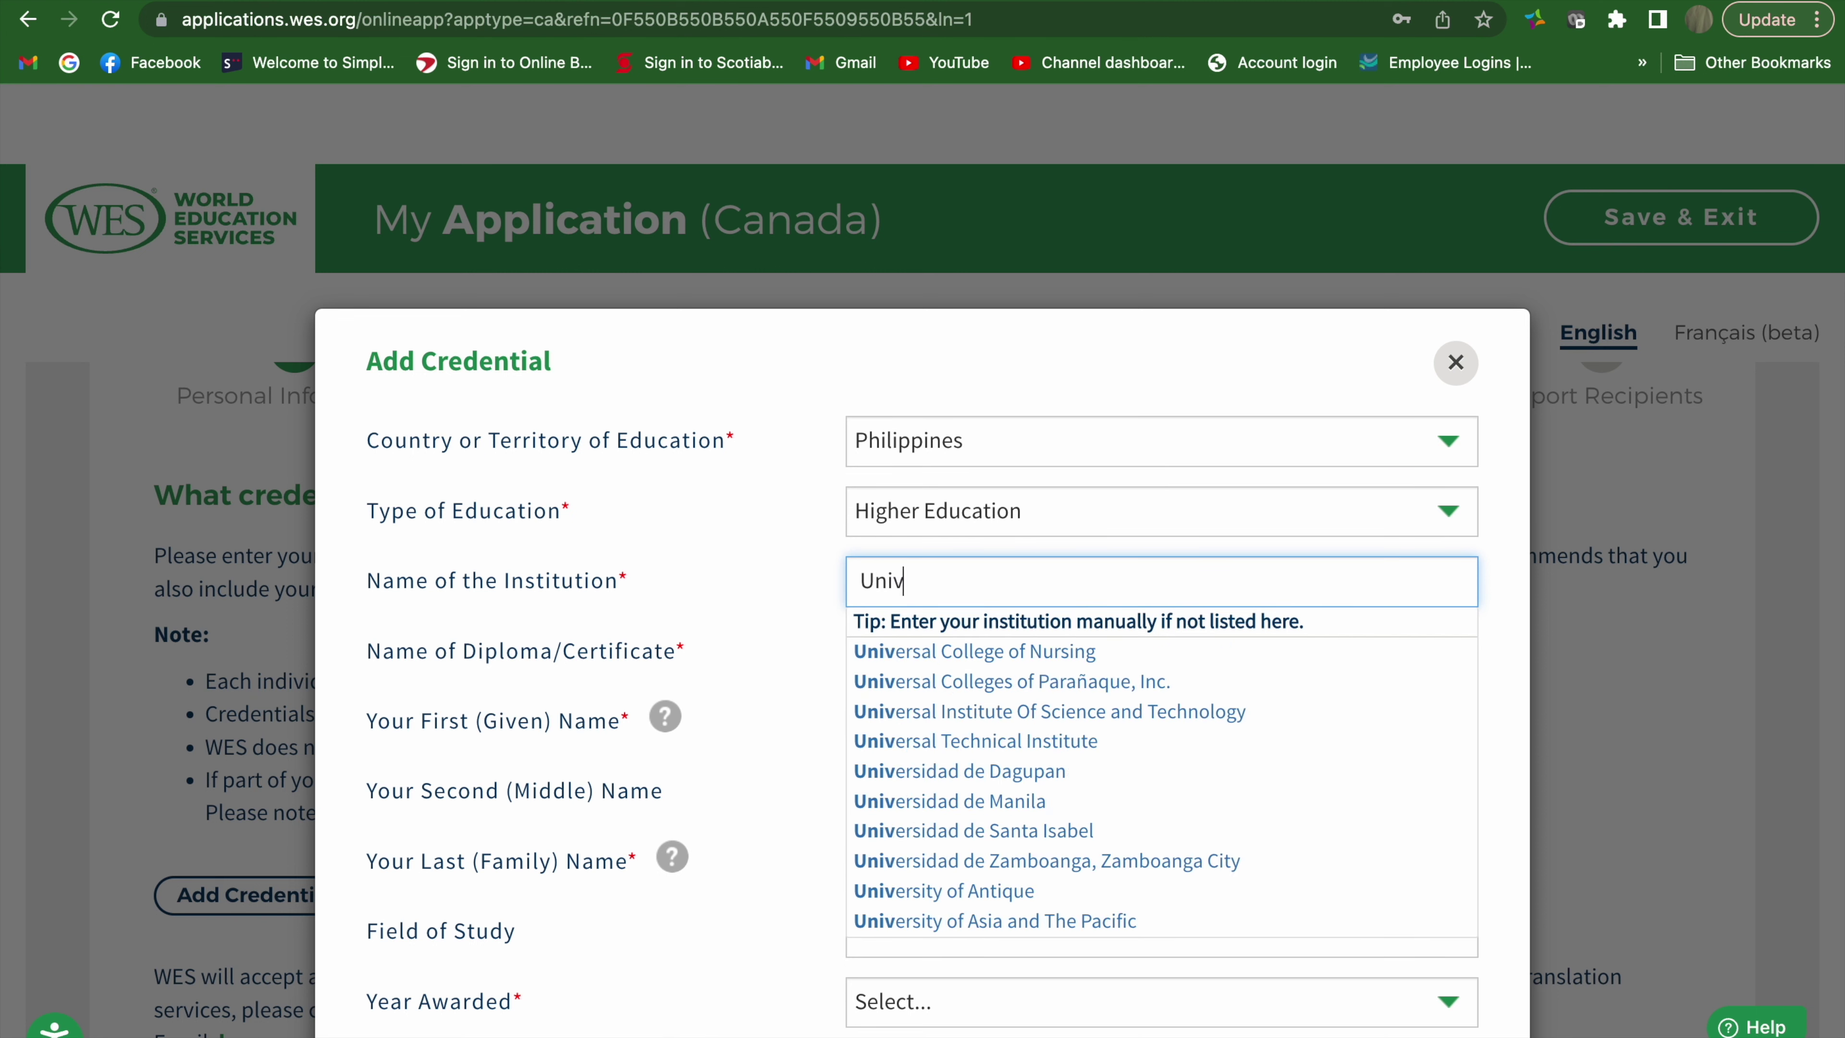
pyautogui.write('ersit')
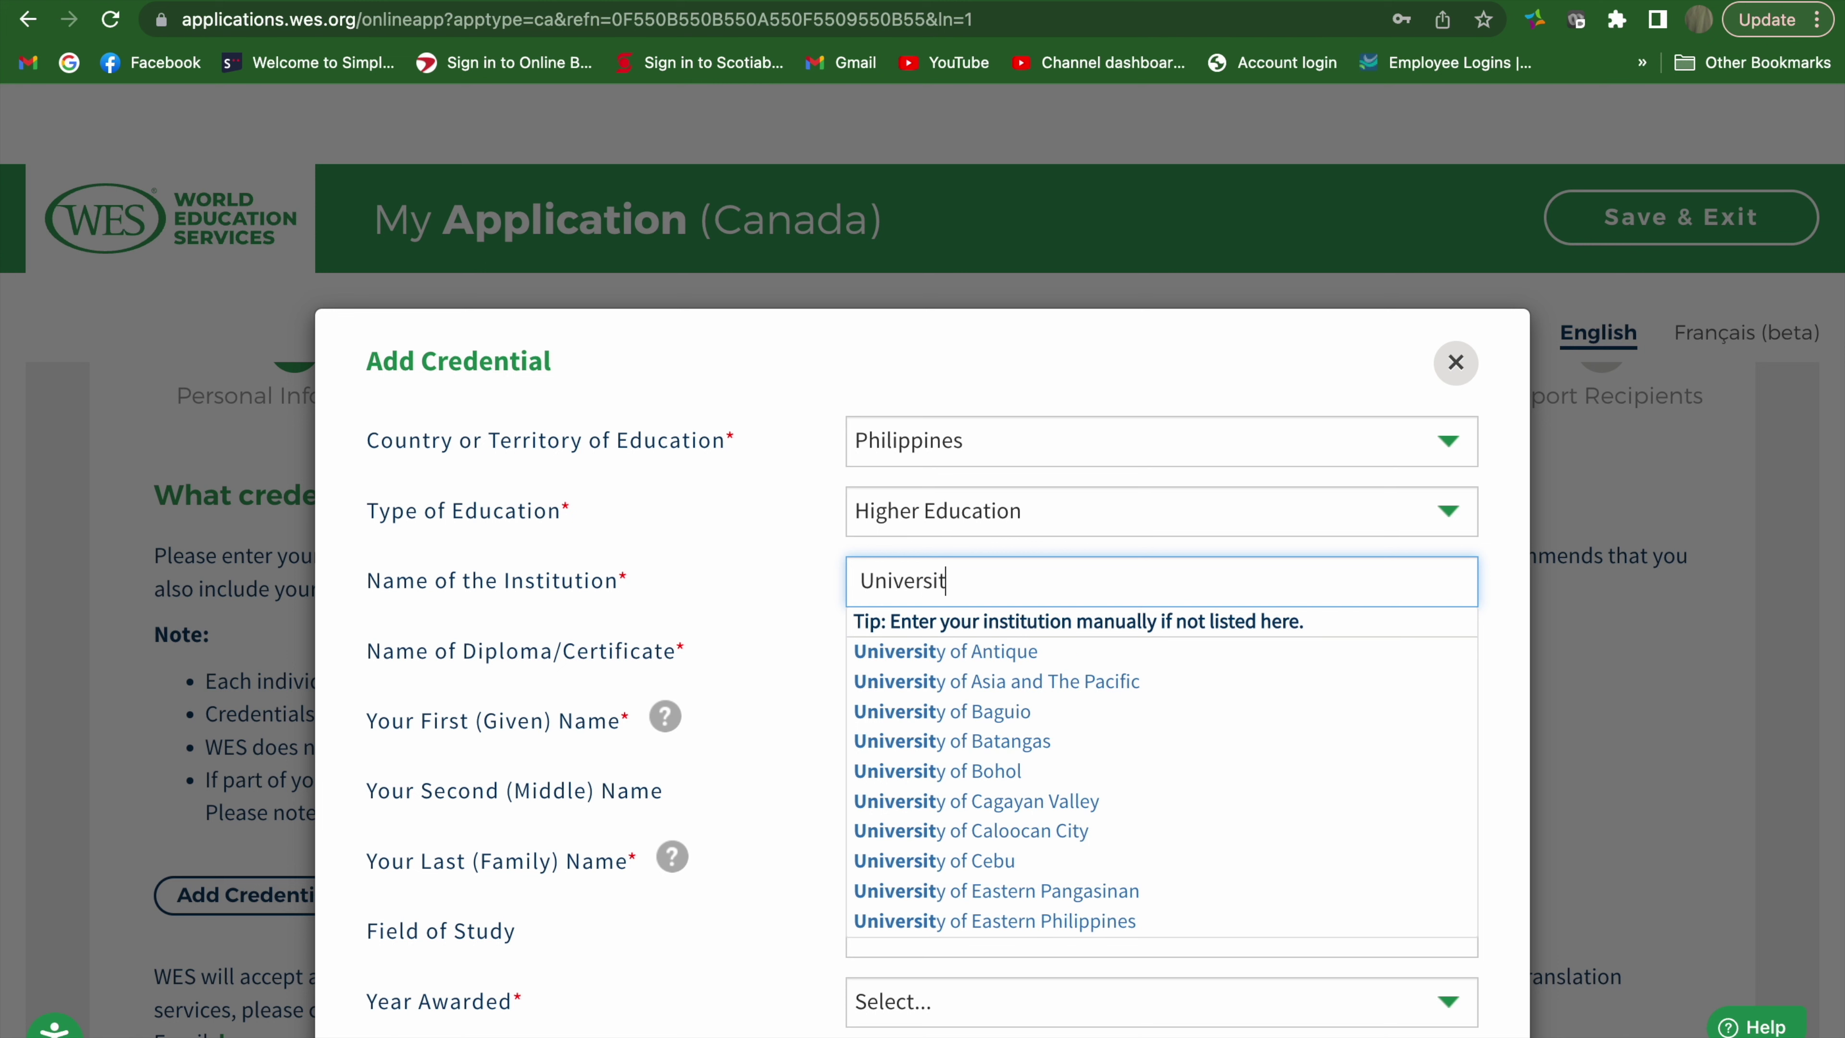
pyautogui.write('y of S')
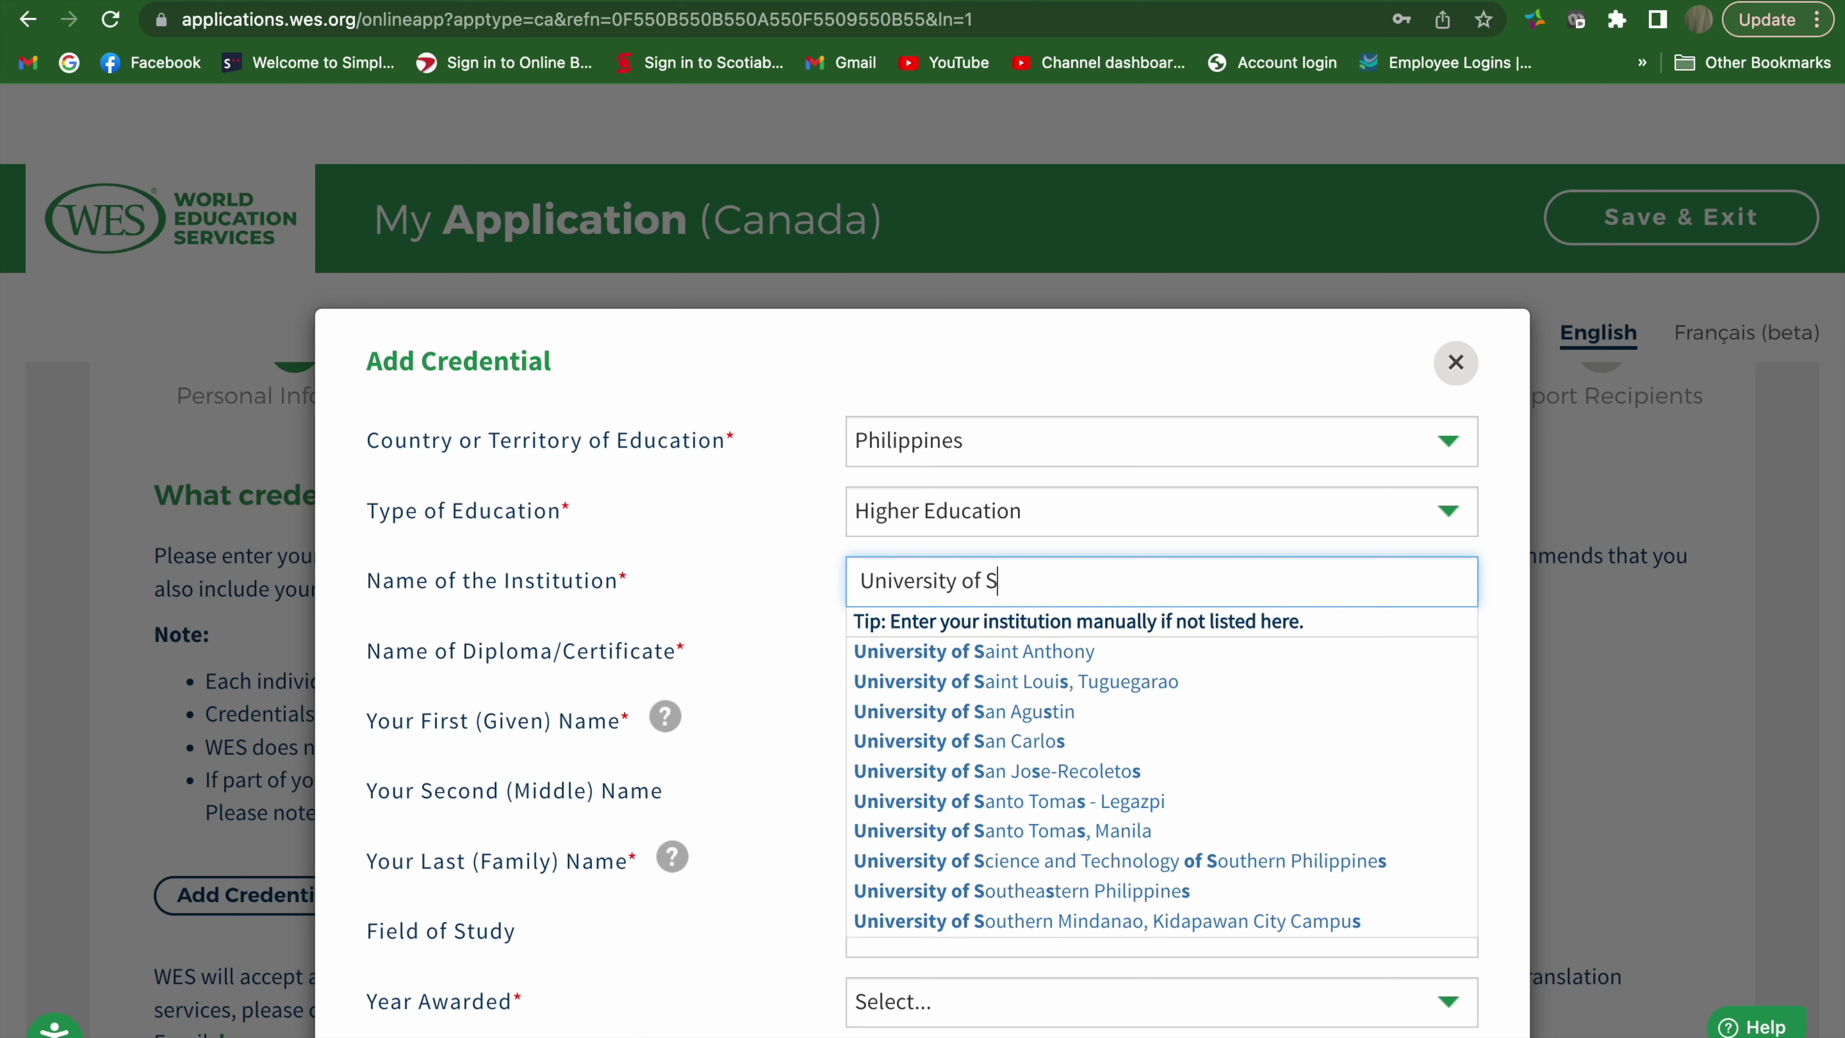
pyautogui.write('a')
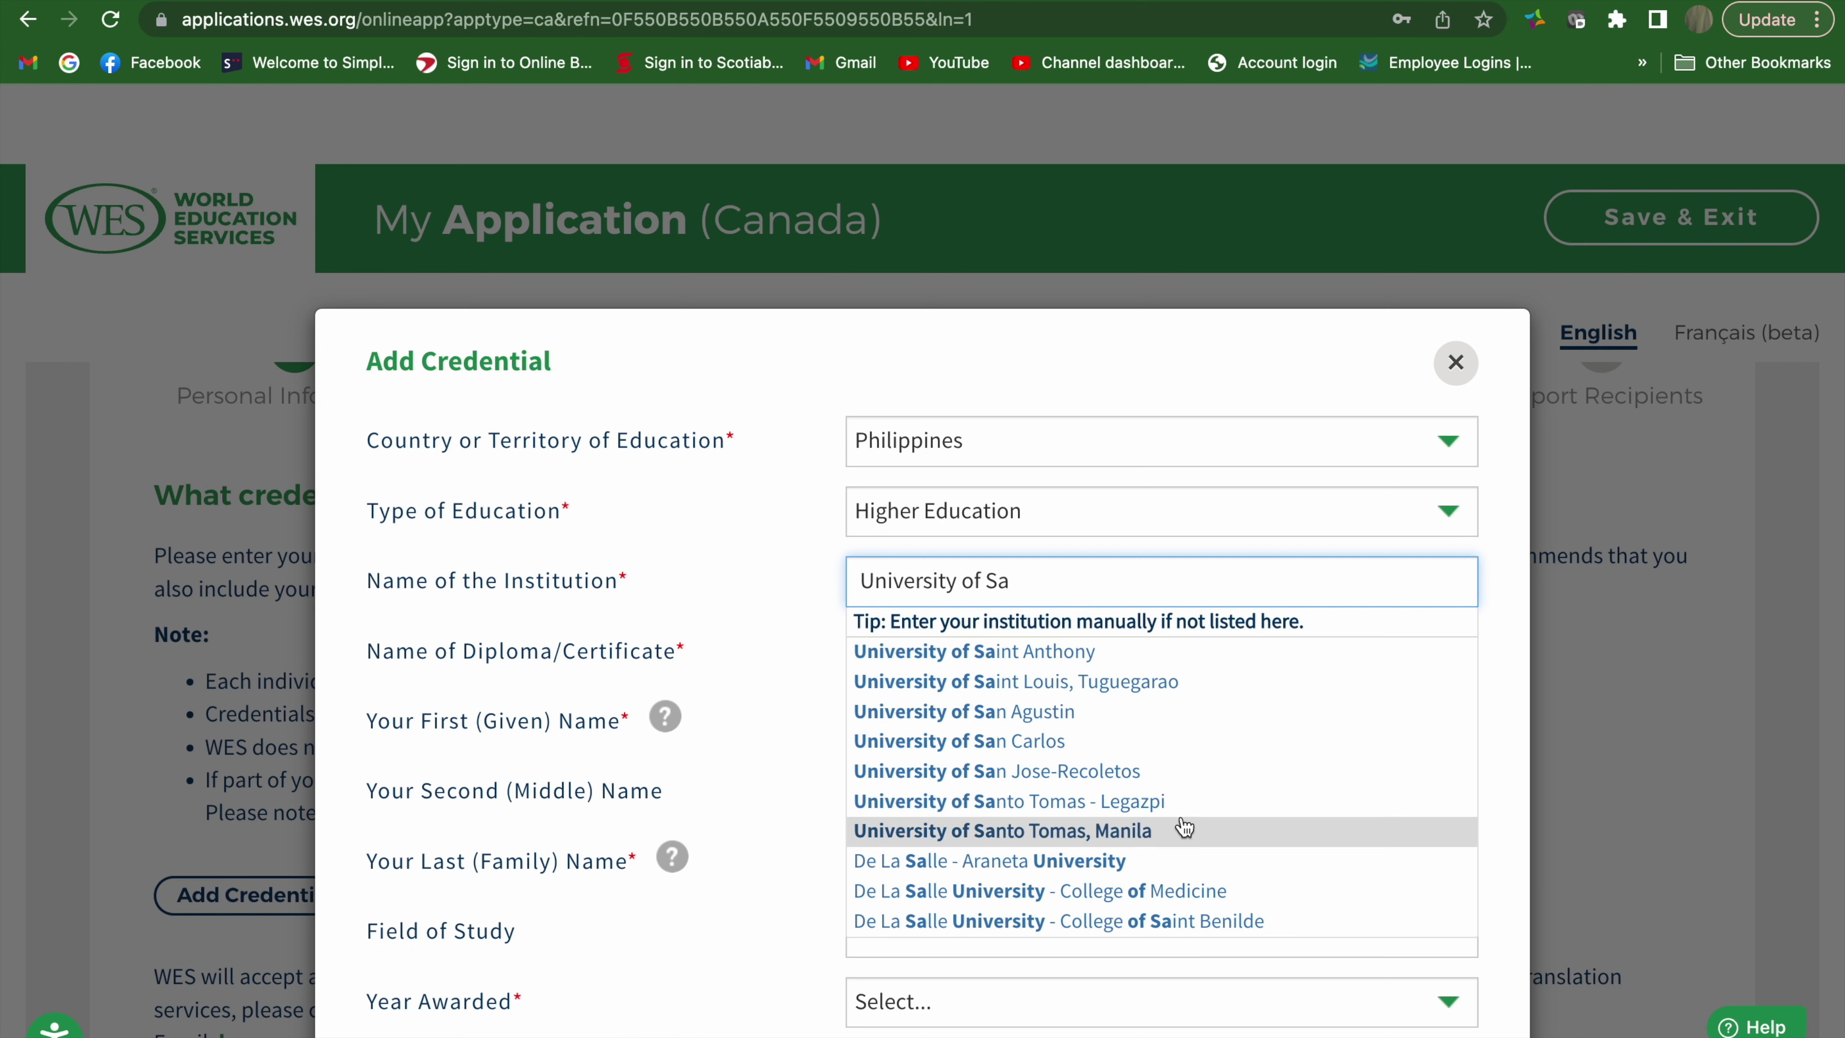
pyautogui.click(1182, 827)
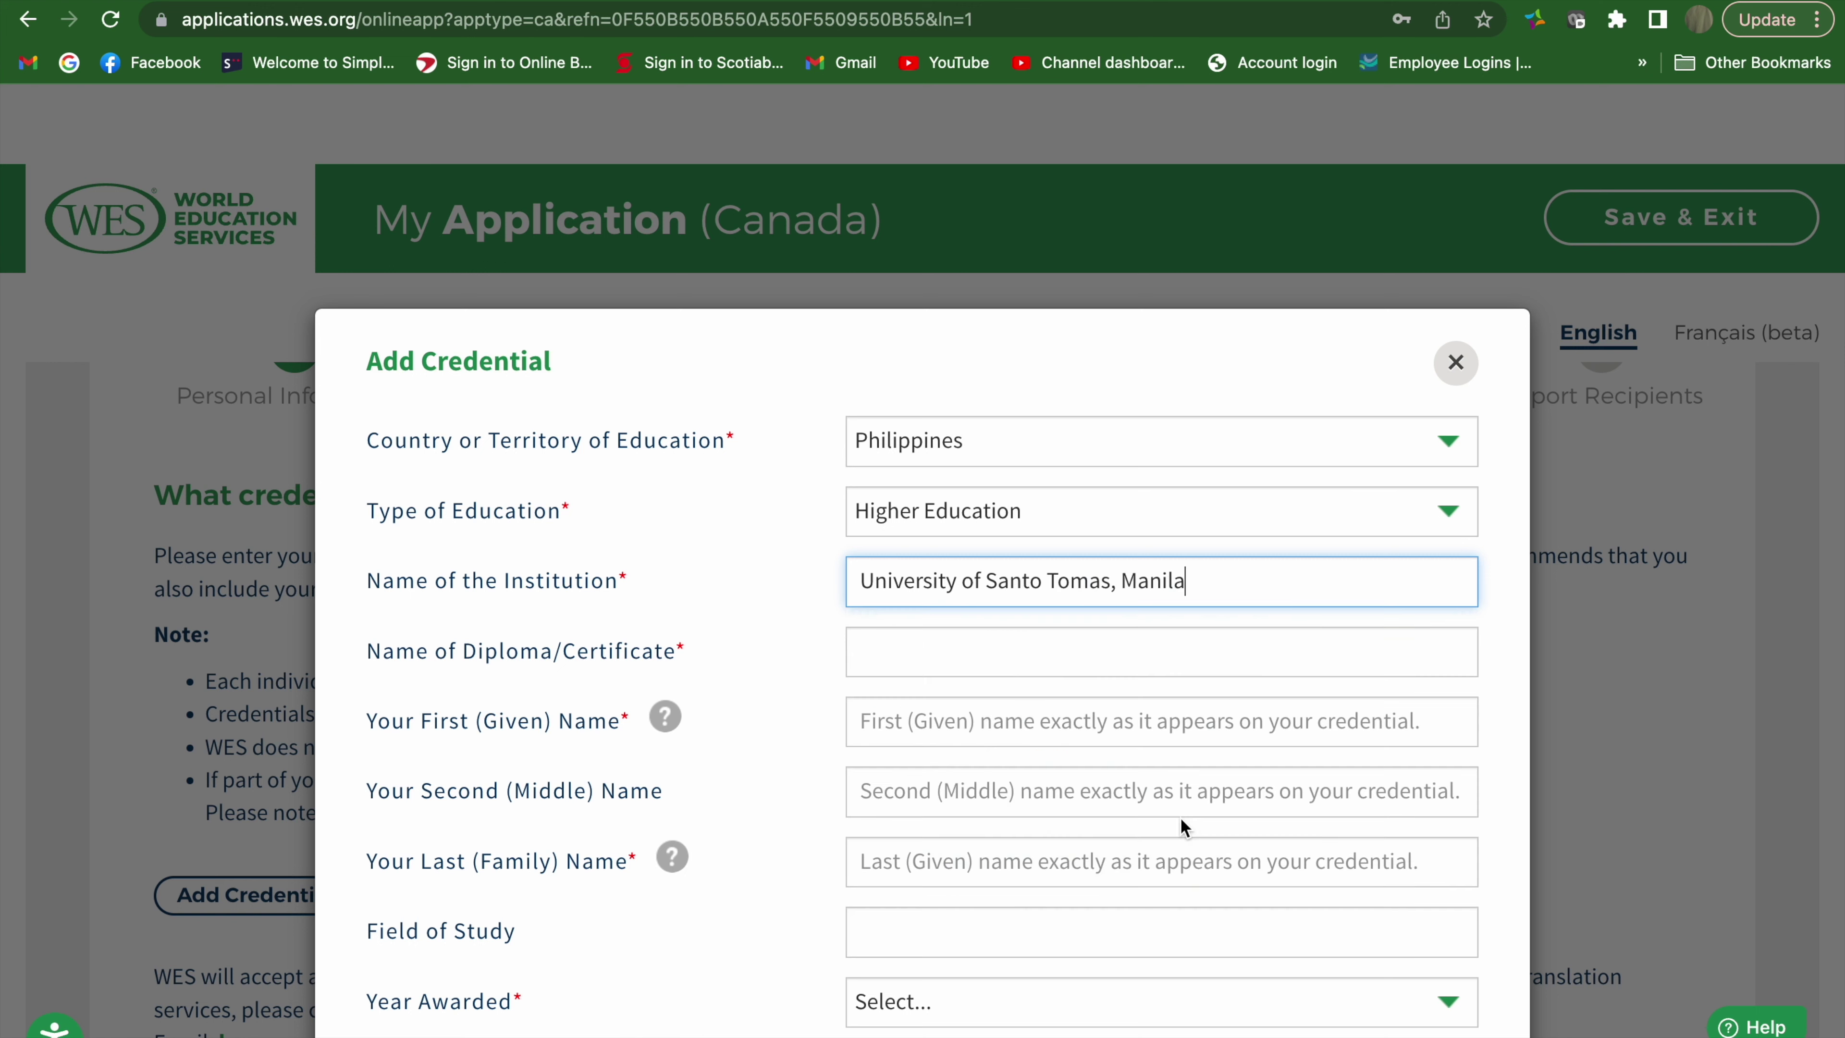
pyautogui.click(1162, 667)
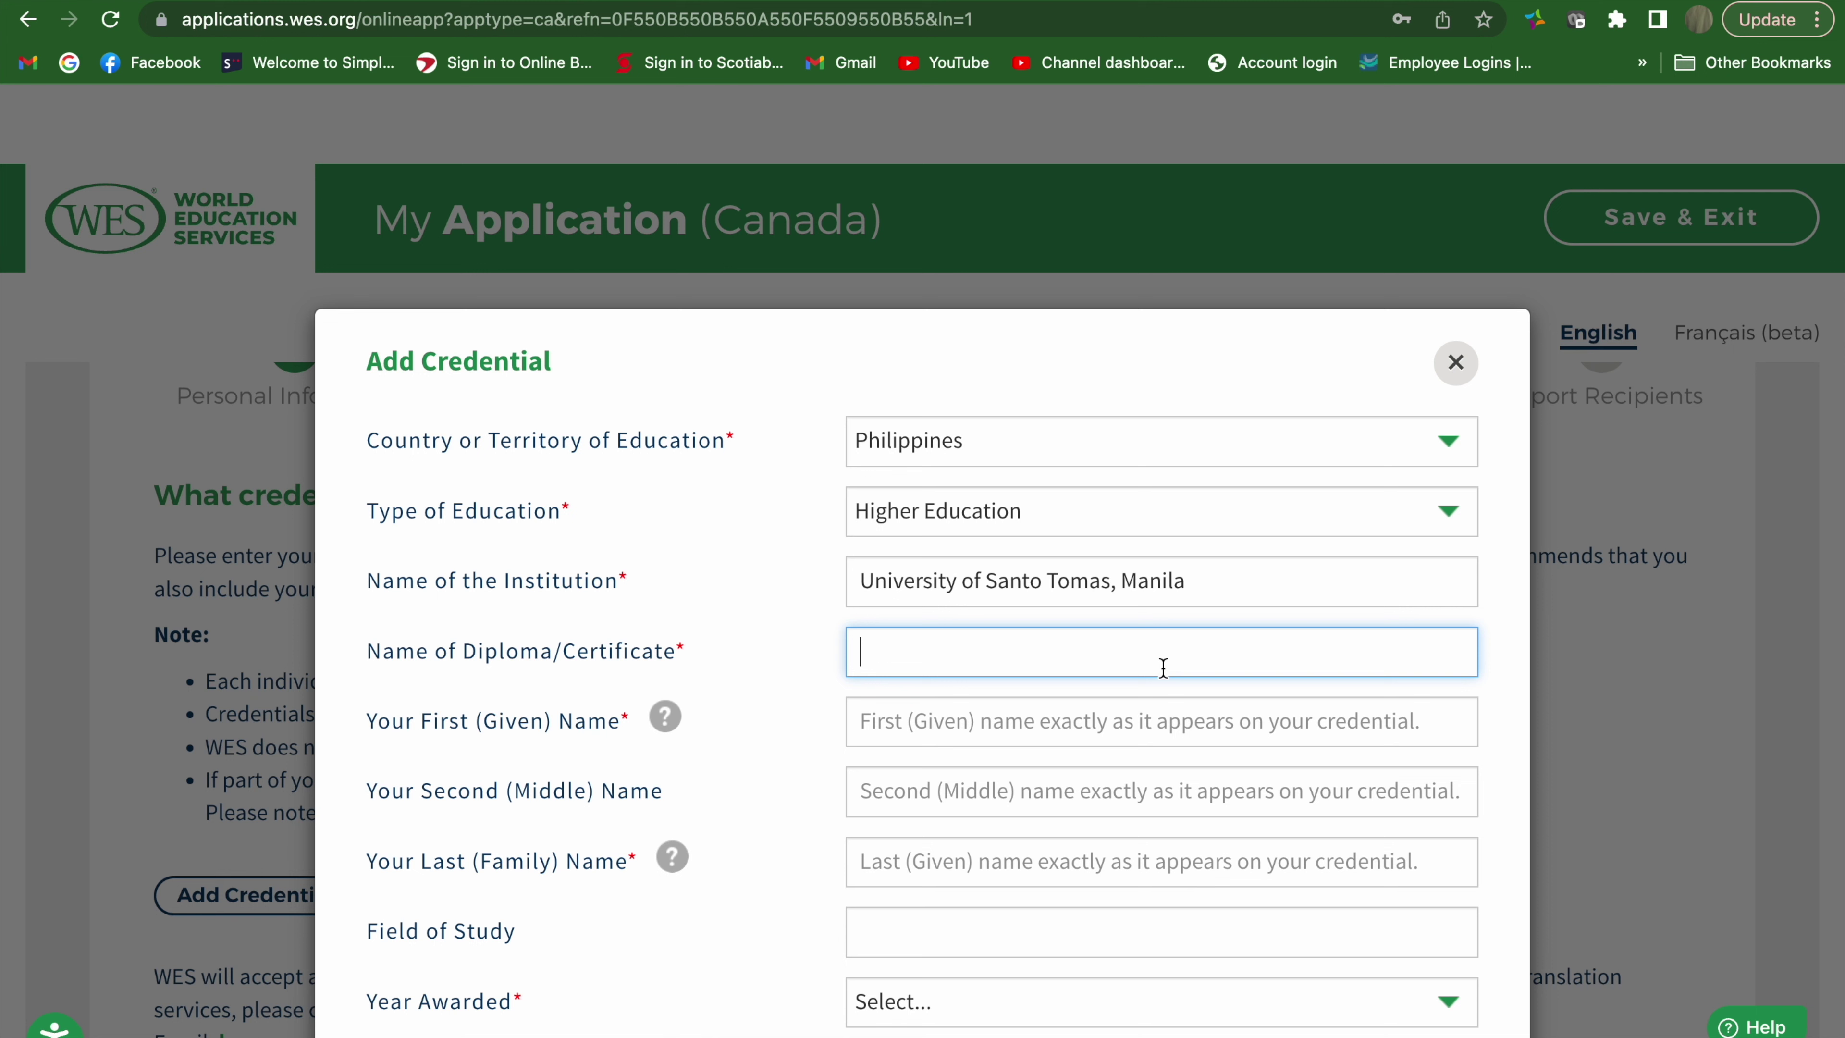
# Set the diploma to Bachelor of Science in Medical Technology/Bachelor in Medical Laboratory Science
pyautogui.write('Bach')
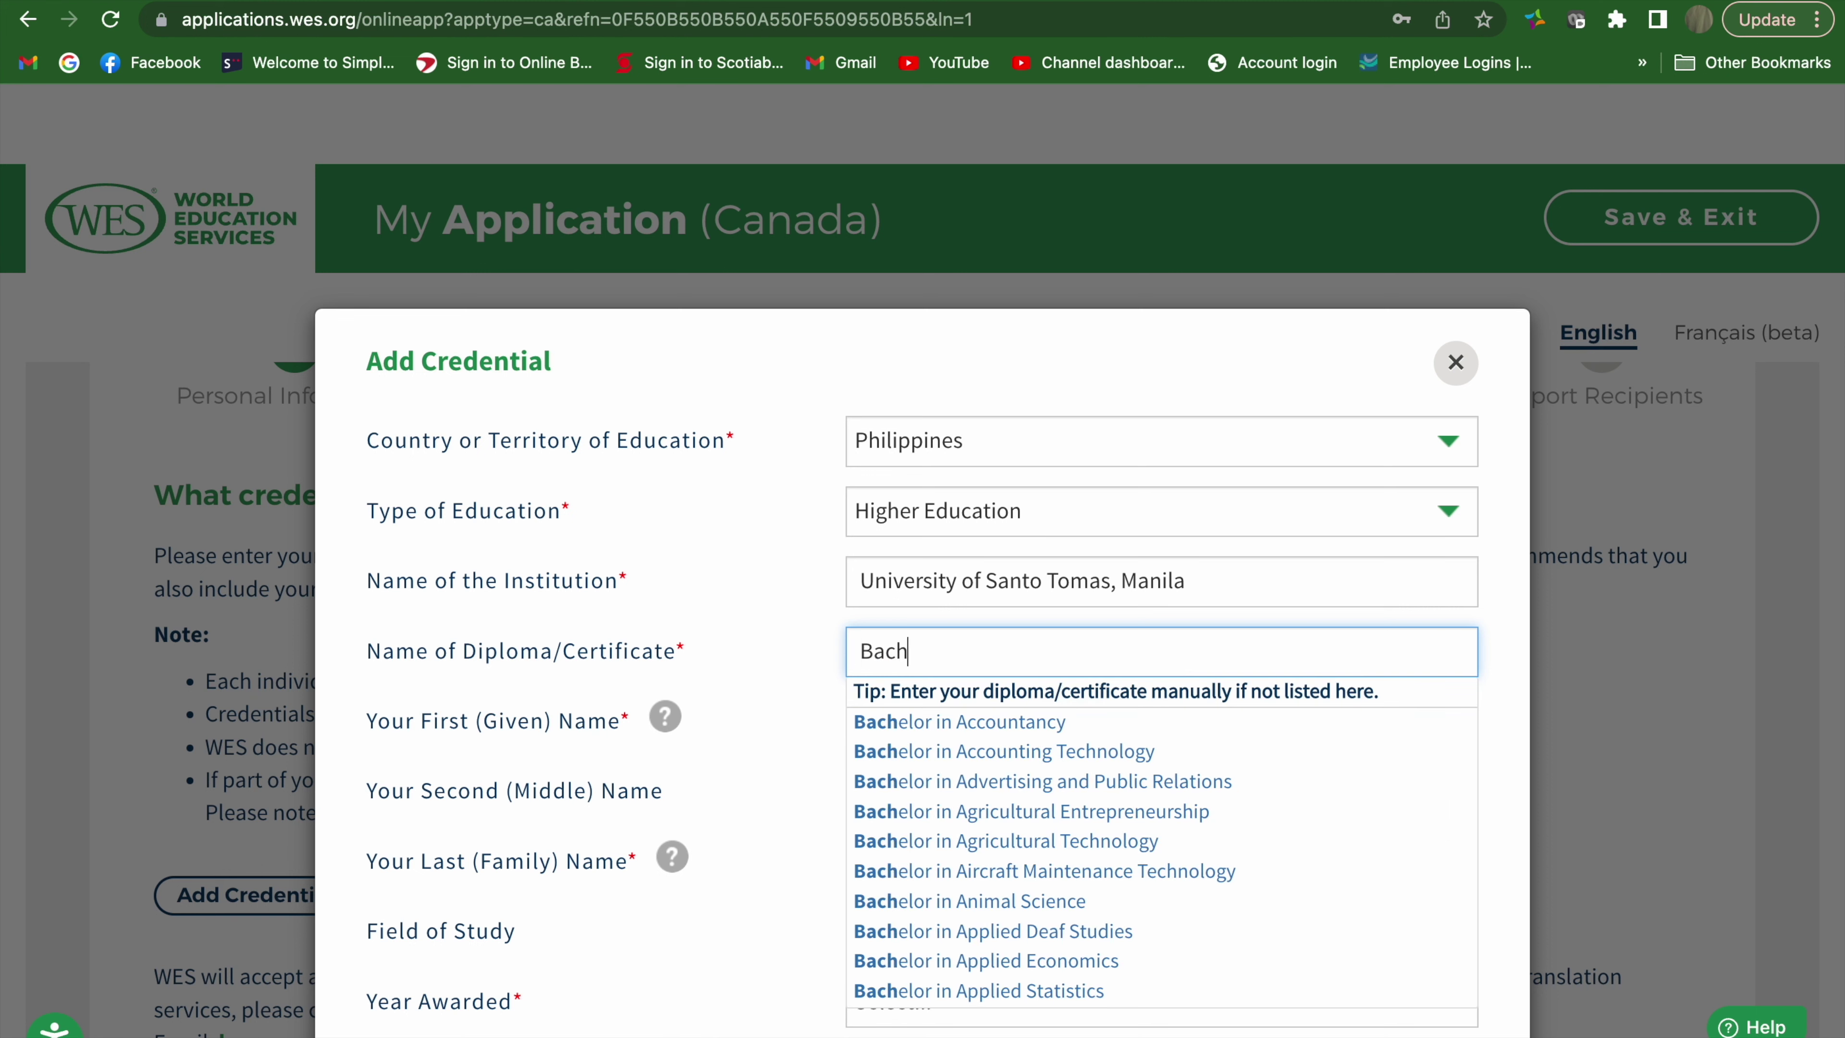
pyautogui.write('elor ')
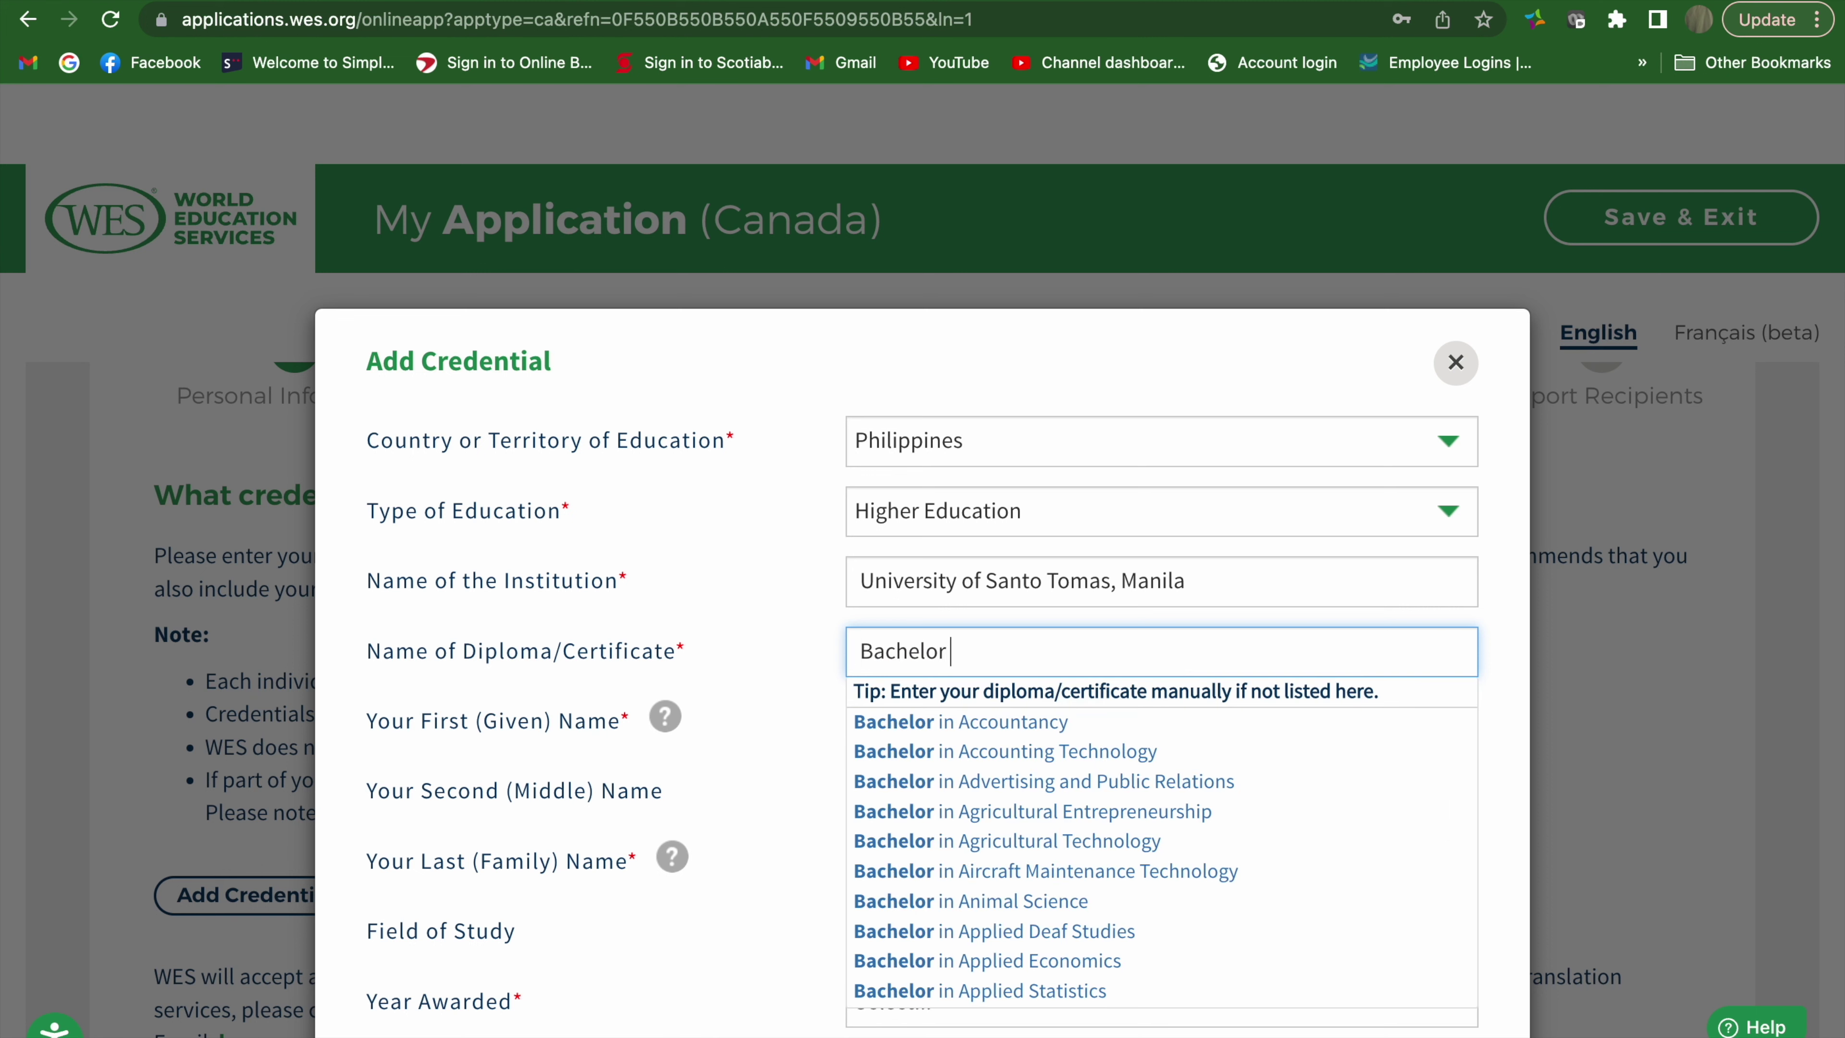
pyautogui.write('of')
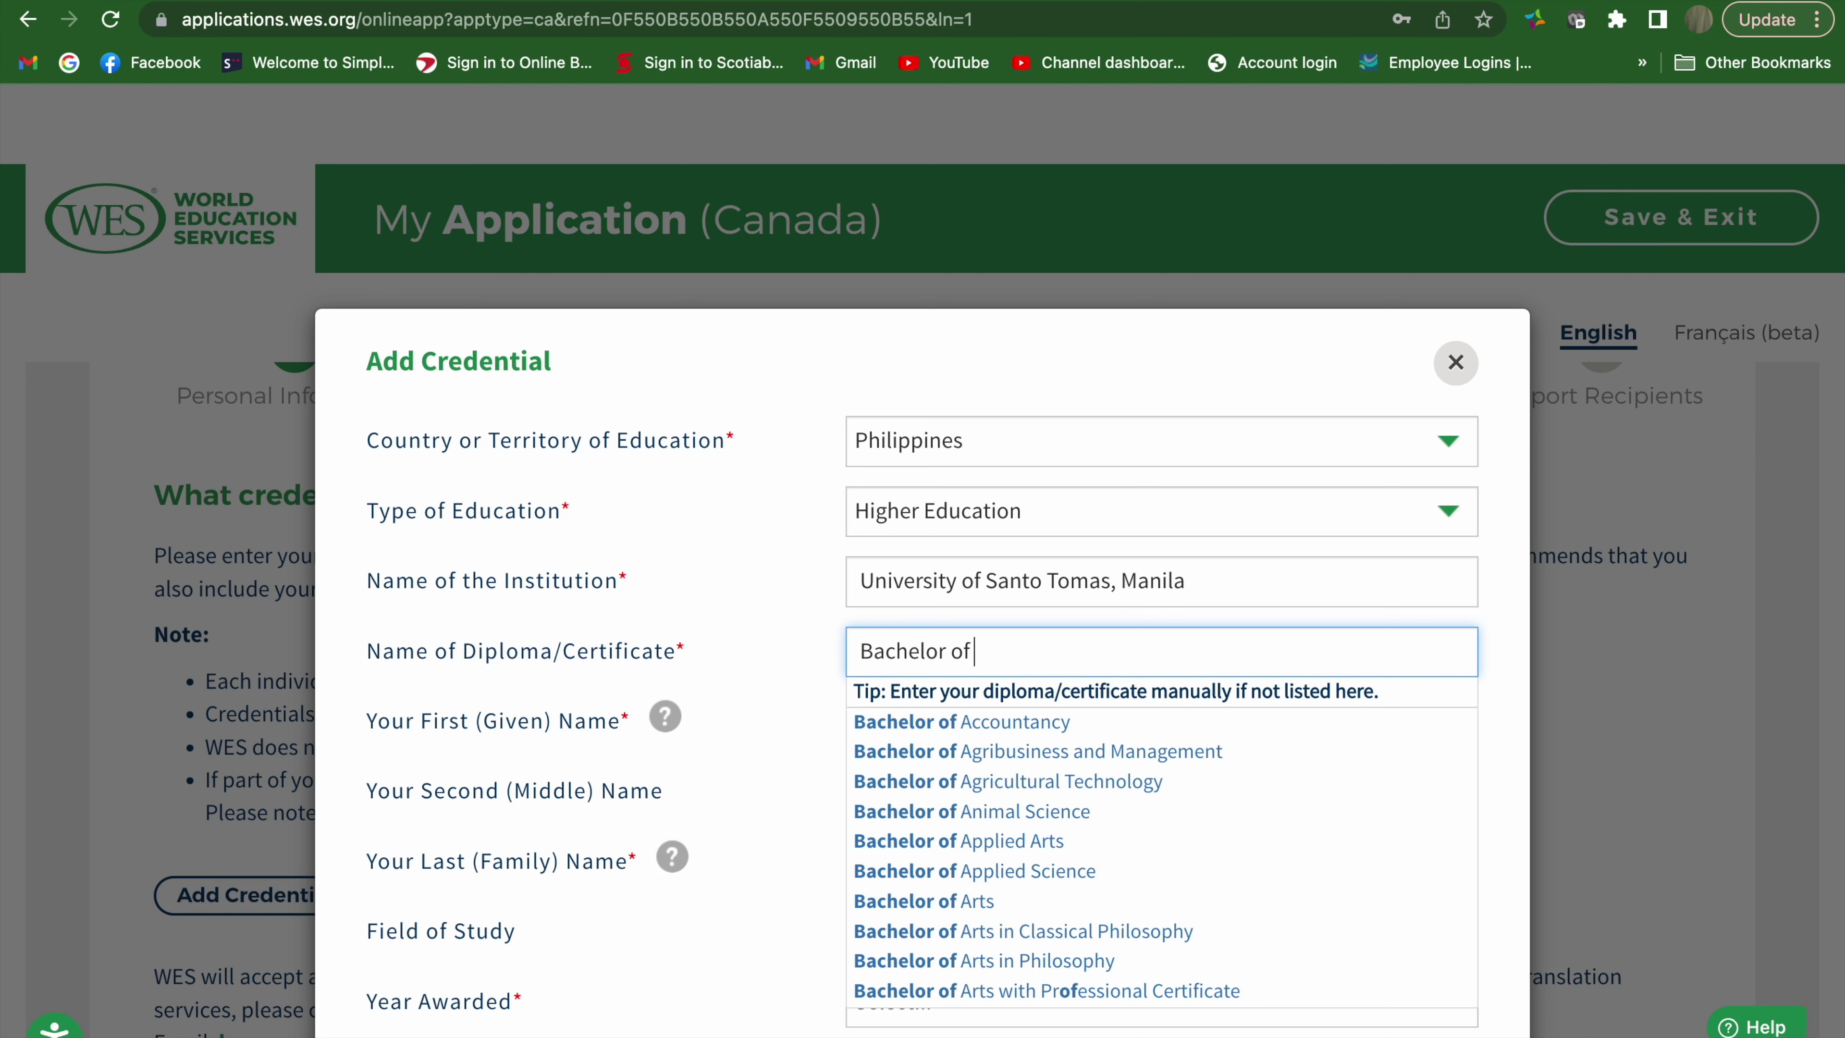
pyautogui.write(' Sience')
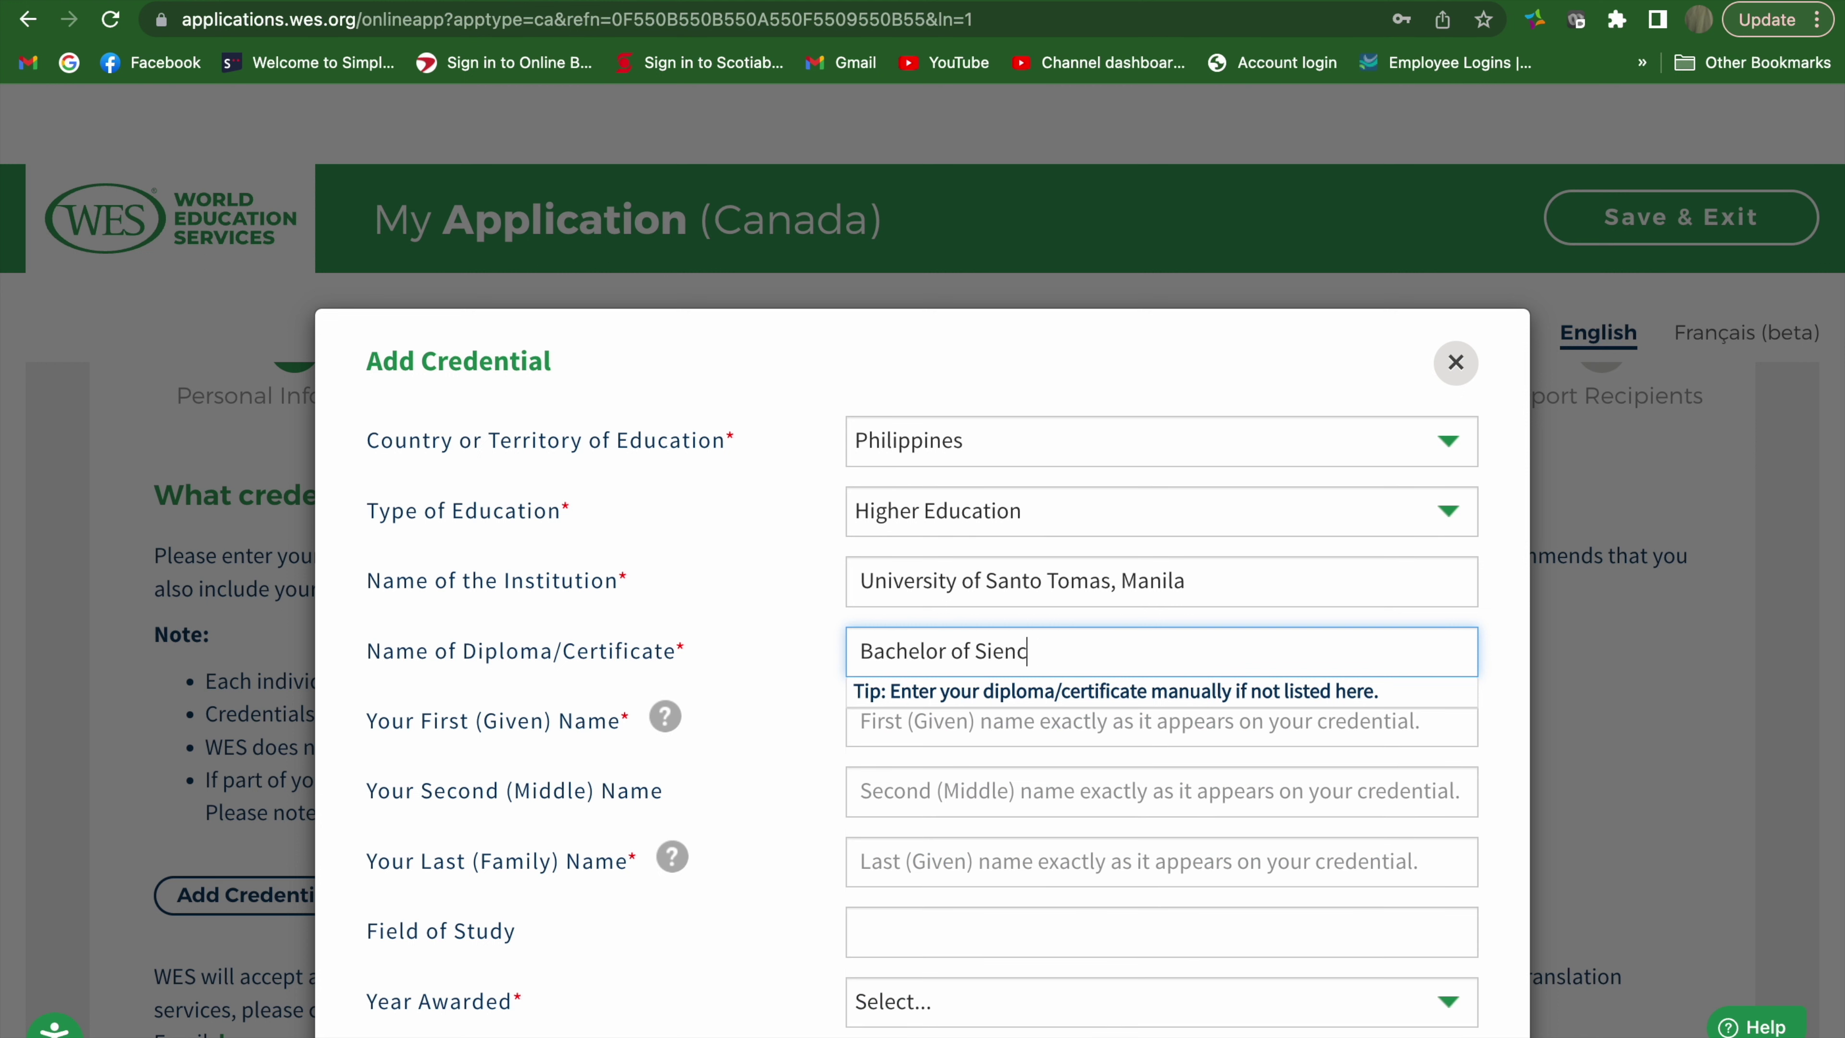
pyautogui.press('BackSpace')
pyautogui.press('BackSpace')
pyautogui.press('BackSpace')
pyautogui.press('BackSpace')
pyautogui.press('BackSpace')
pyautogui.press('BackSpace')
pyautogui.write('cience ')
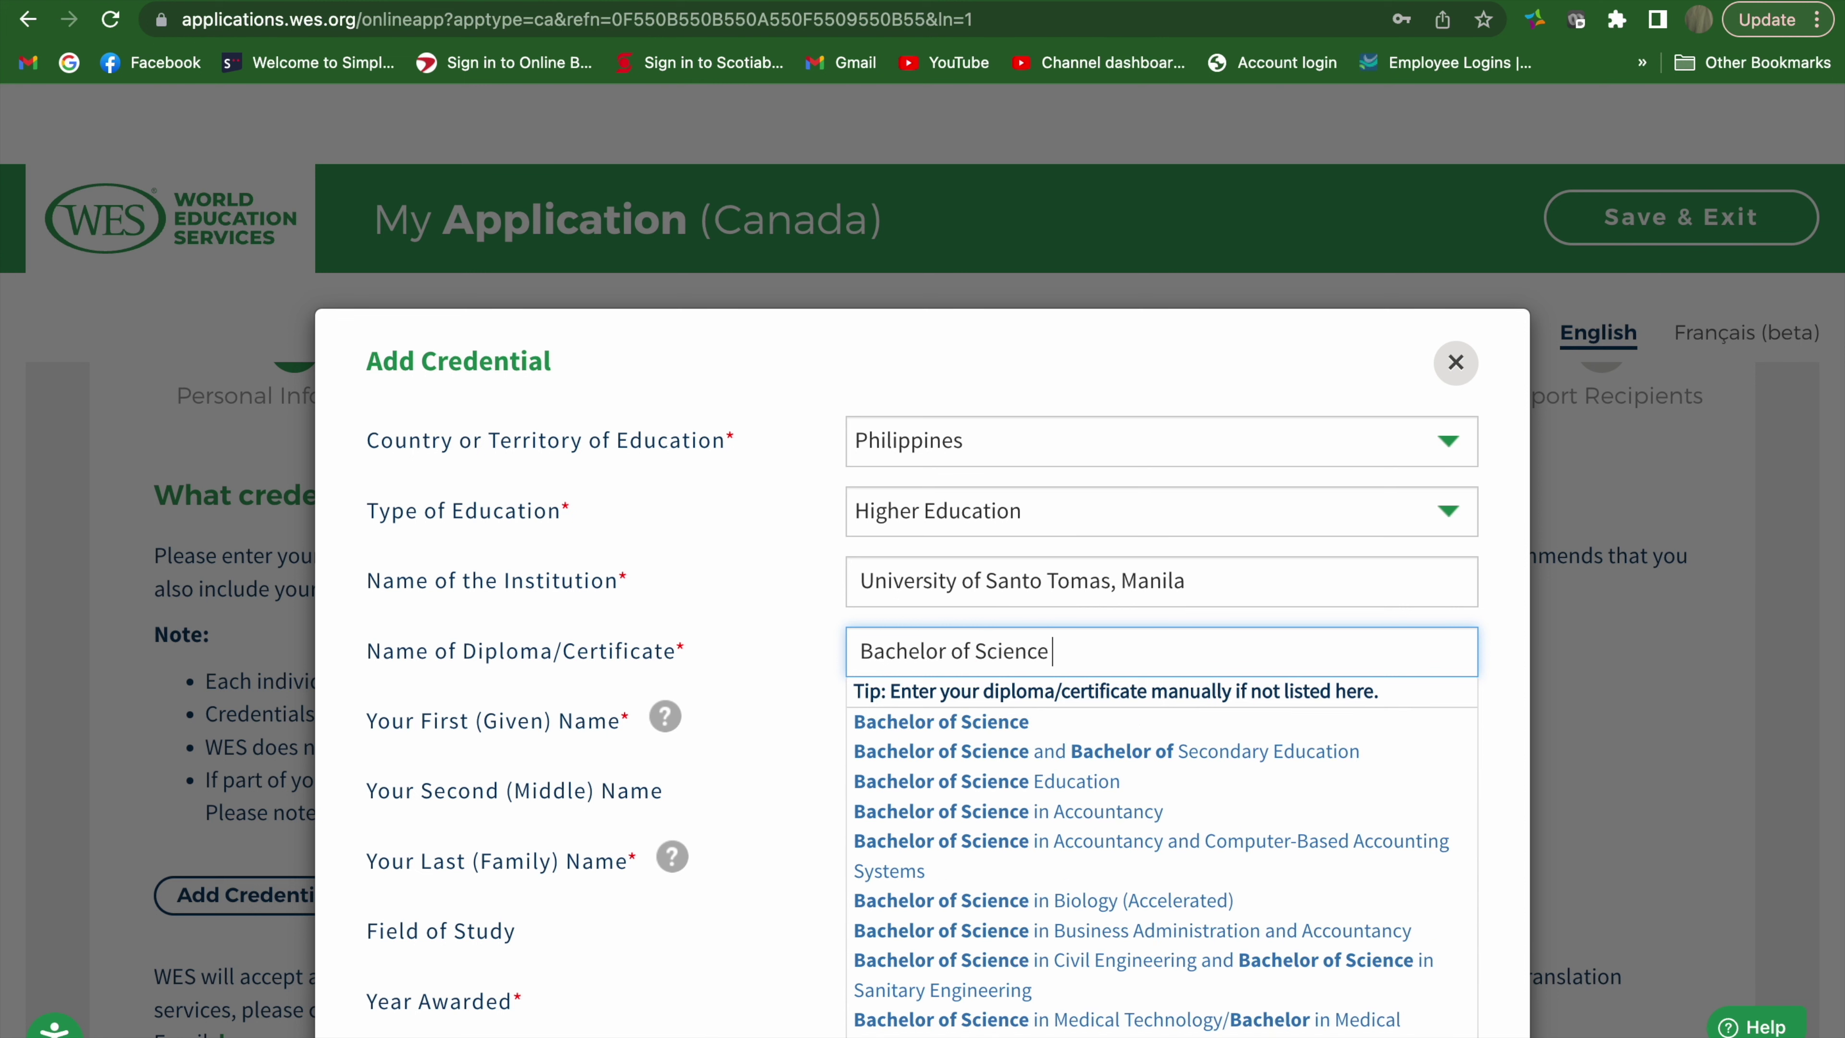
pyautogui.write('in Me')
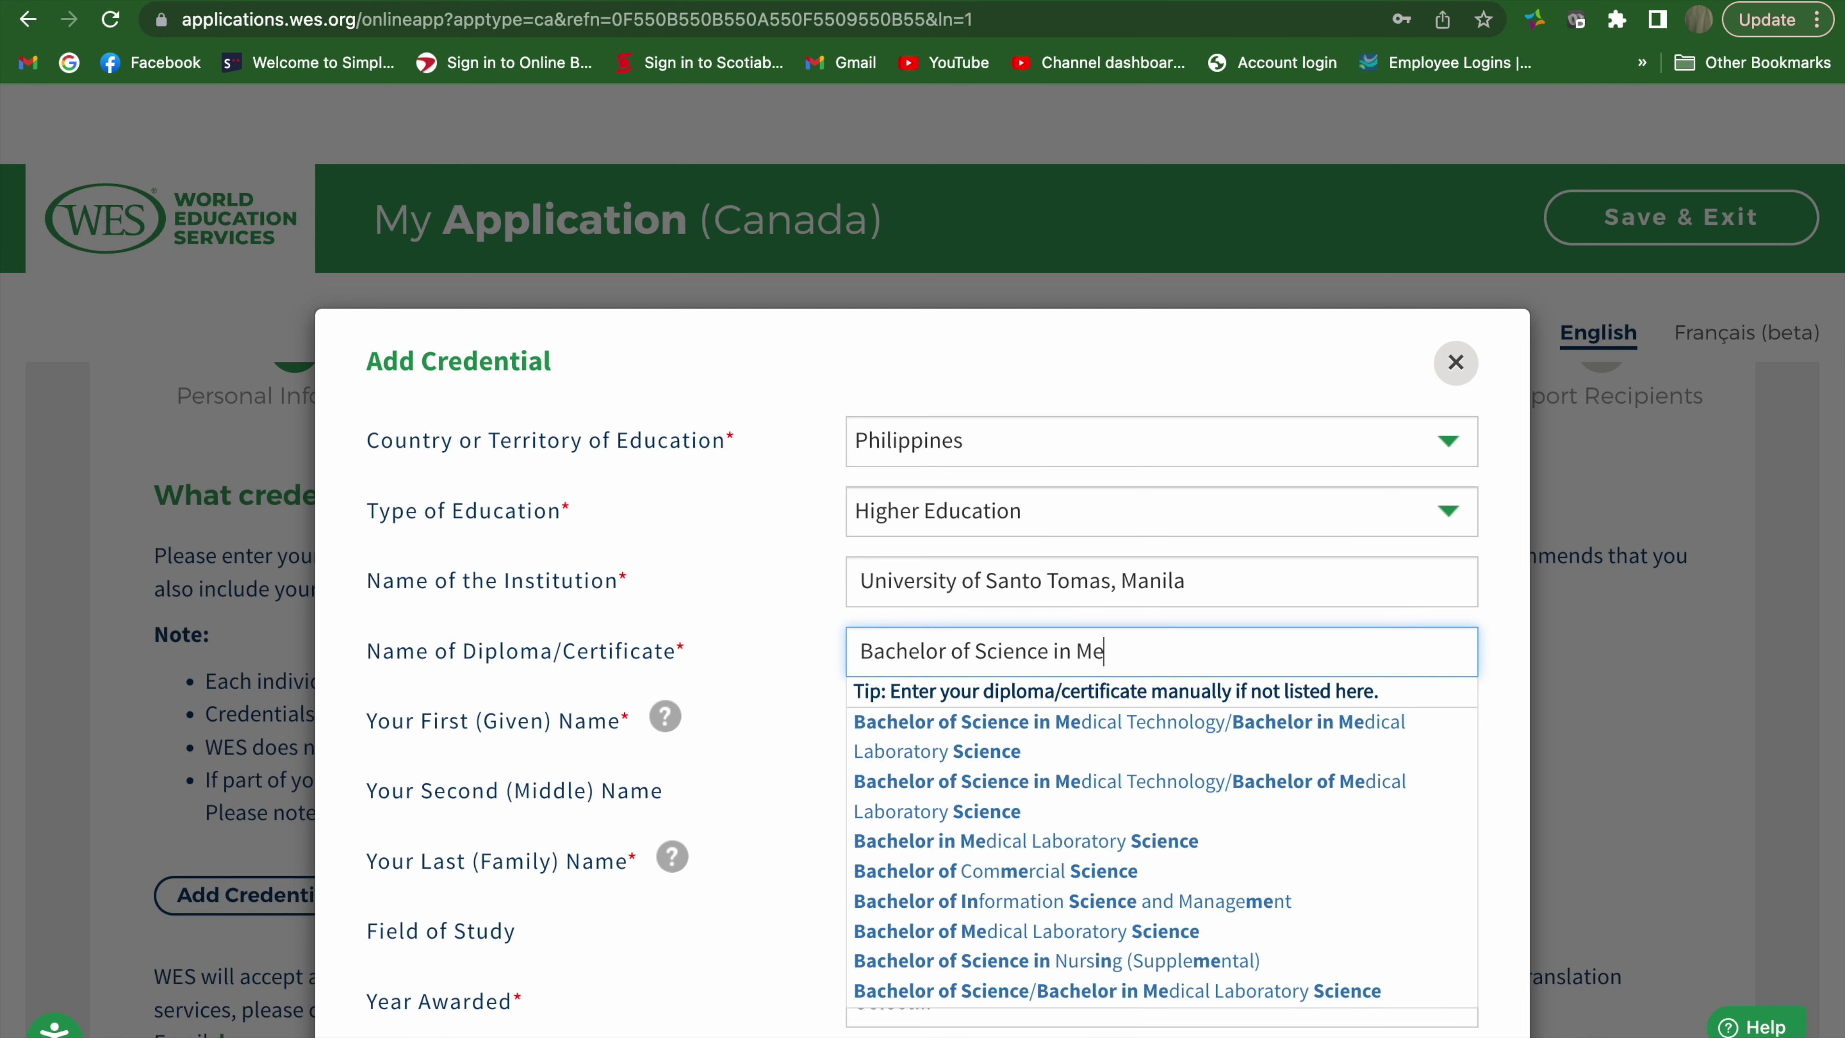
pyautogui.write('dical')
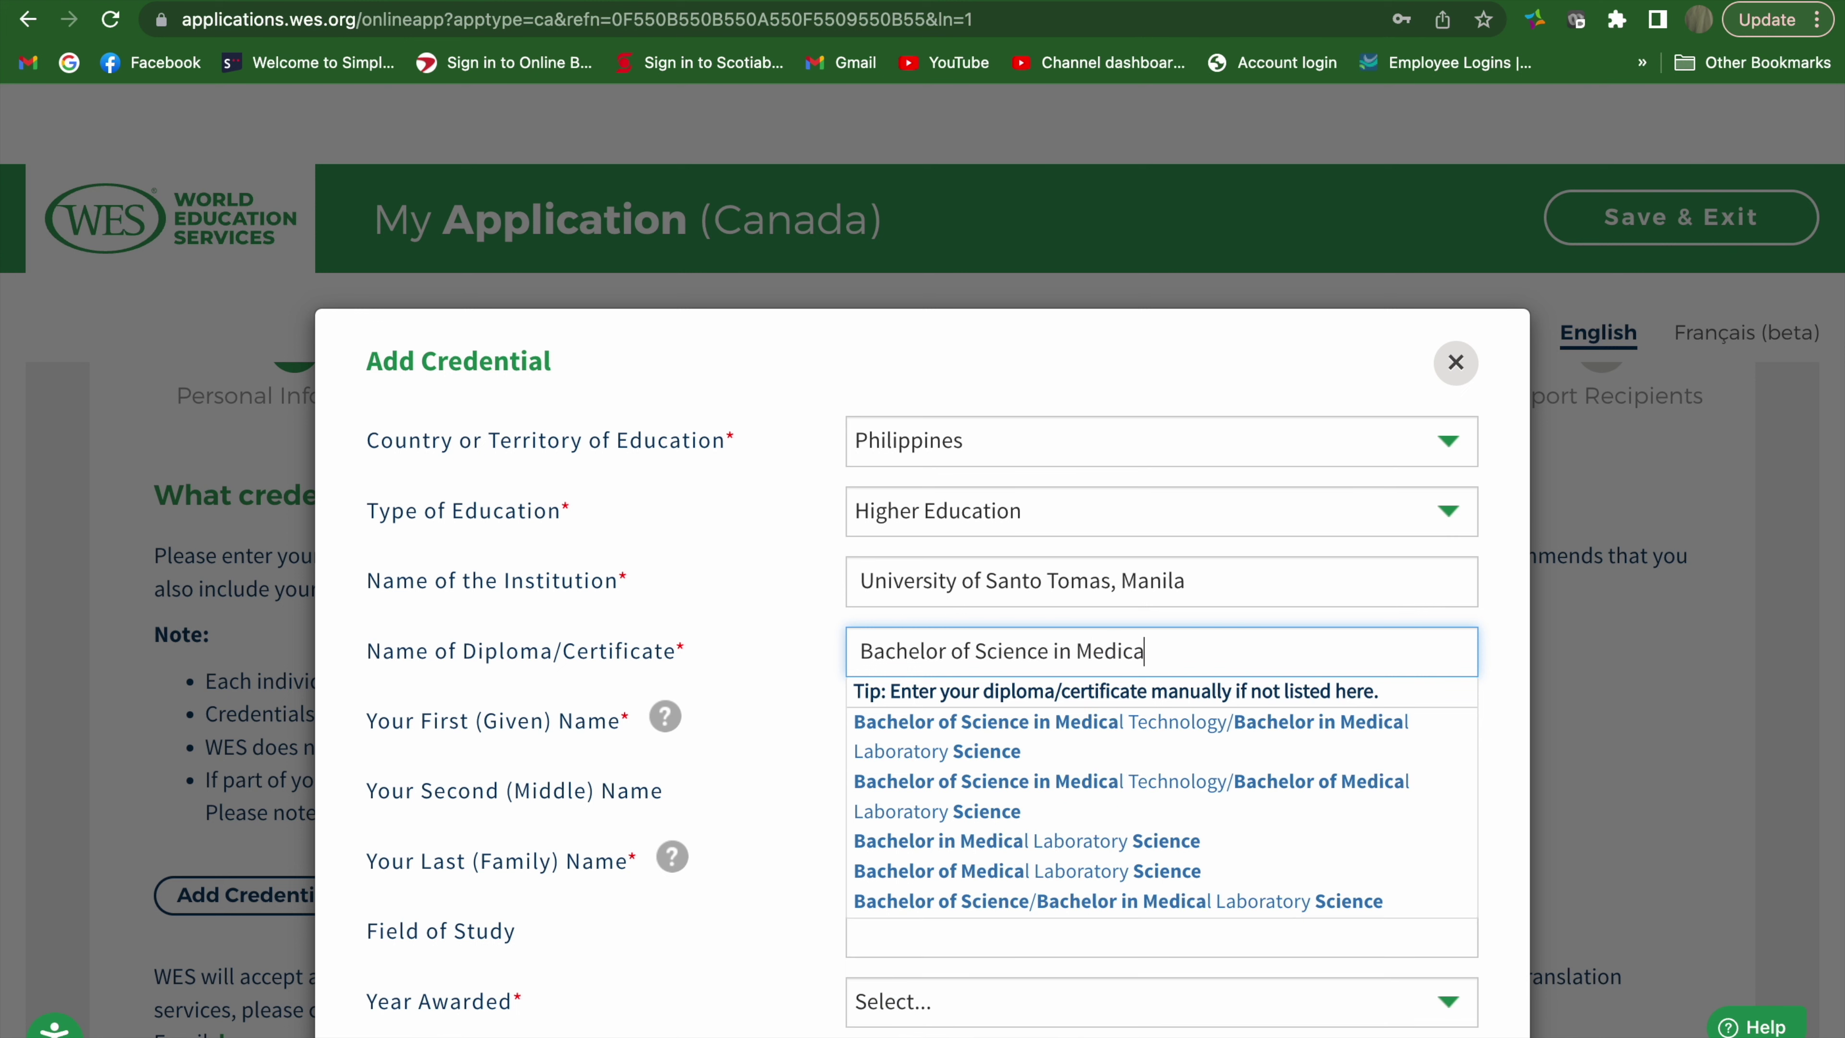
pyautogui.click(1139, 724)
# Enter the graduate's first and last names, leaving Middle Name blank
pyautogui.click(1140, 725)
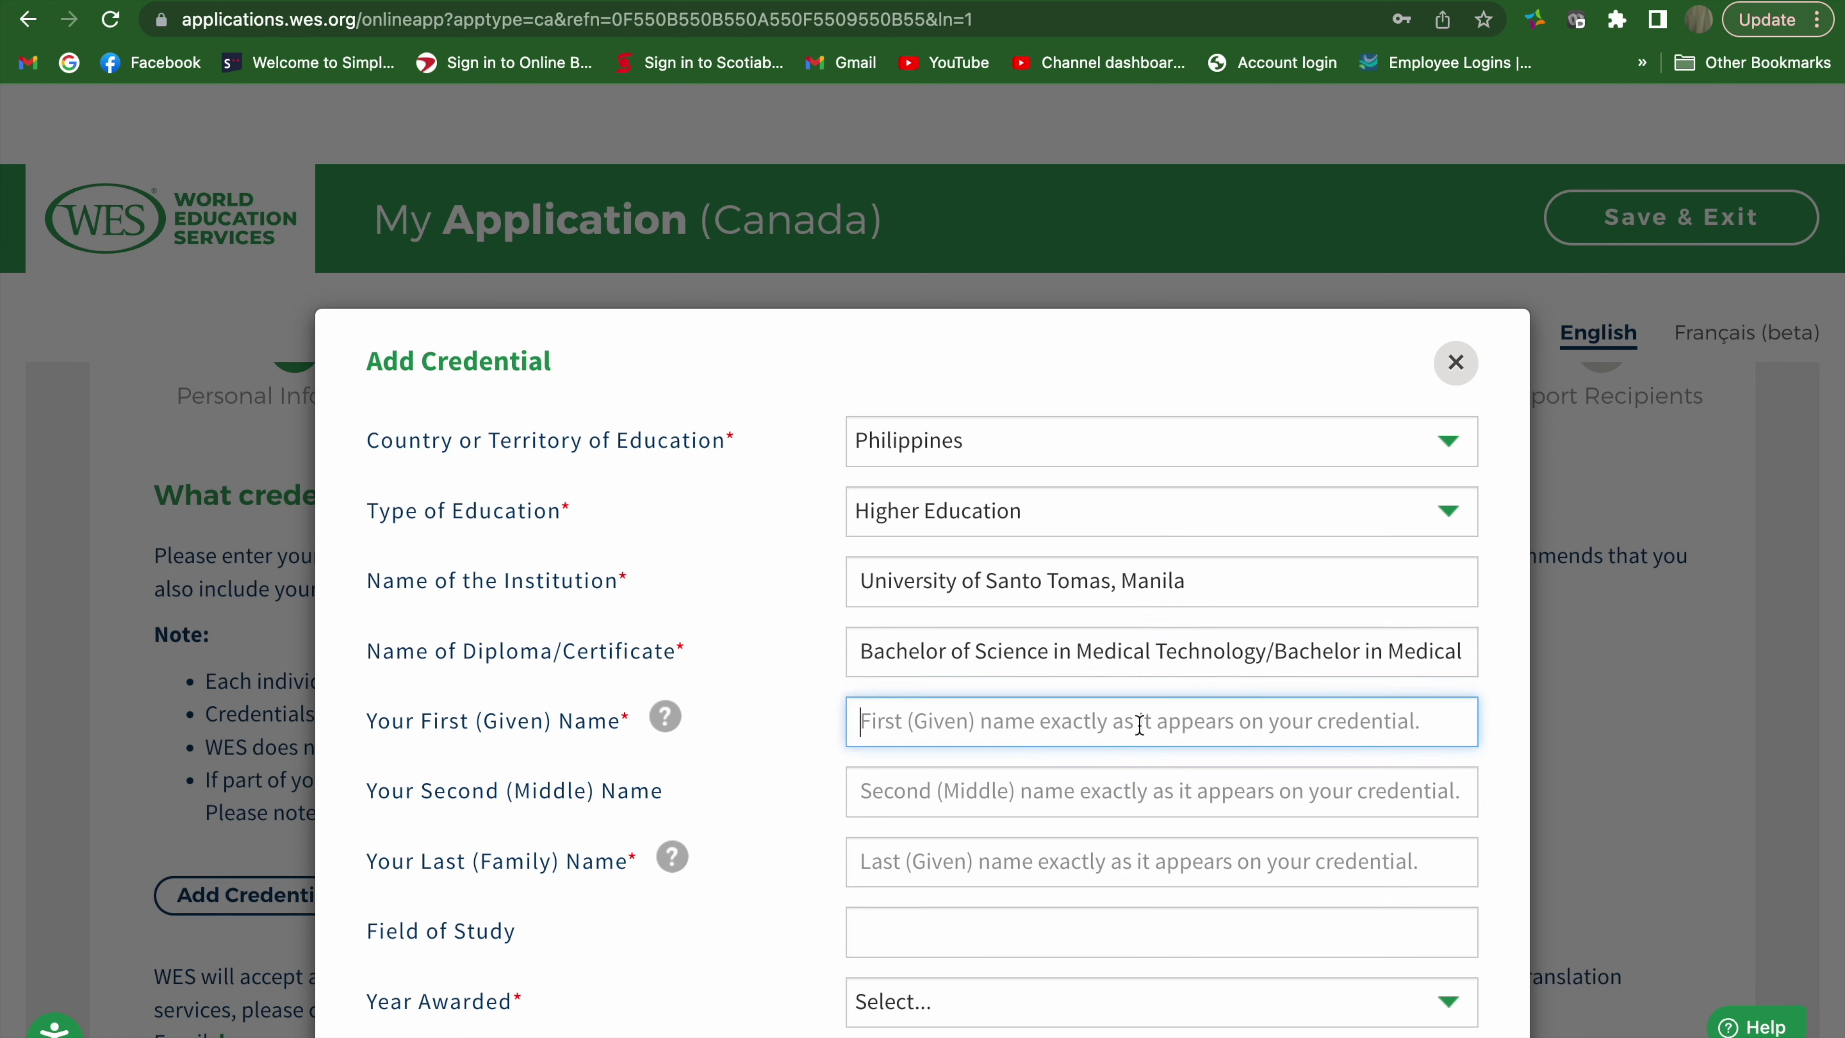
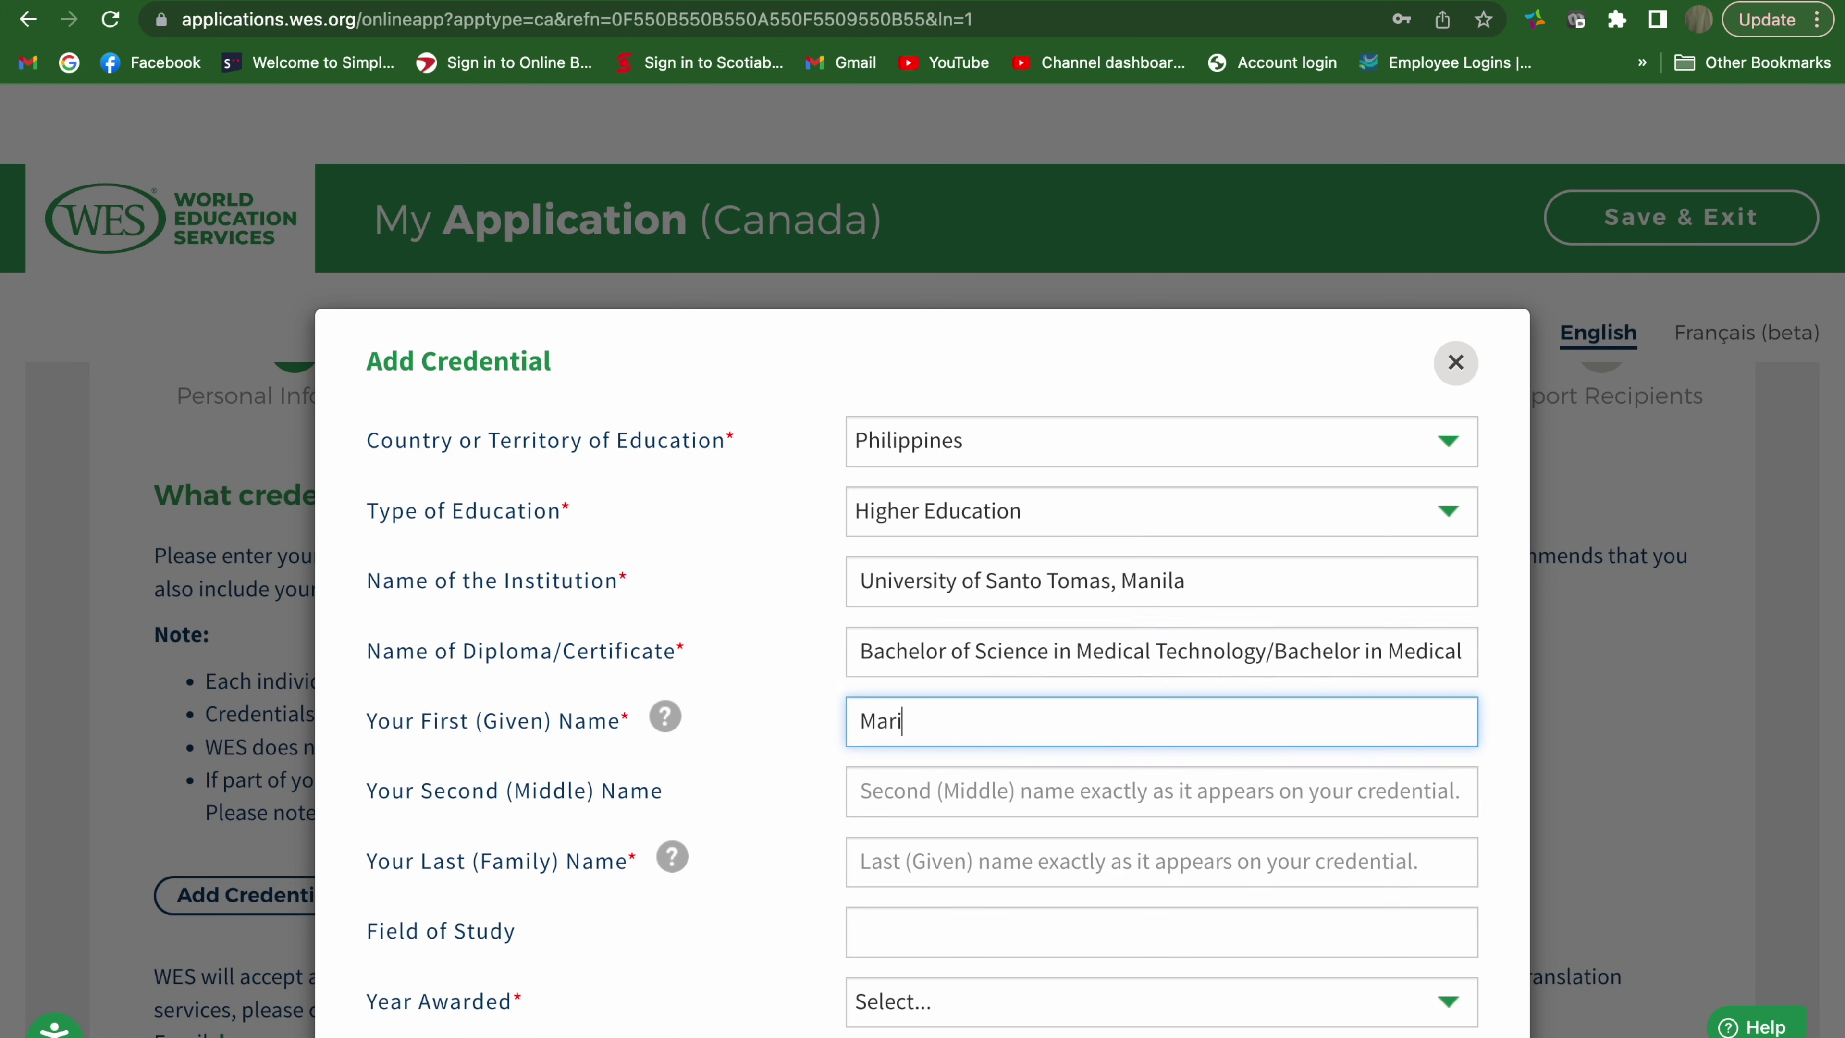
pyautogui.press('Tab')
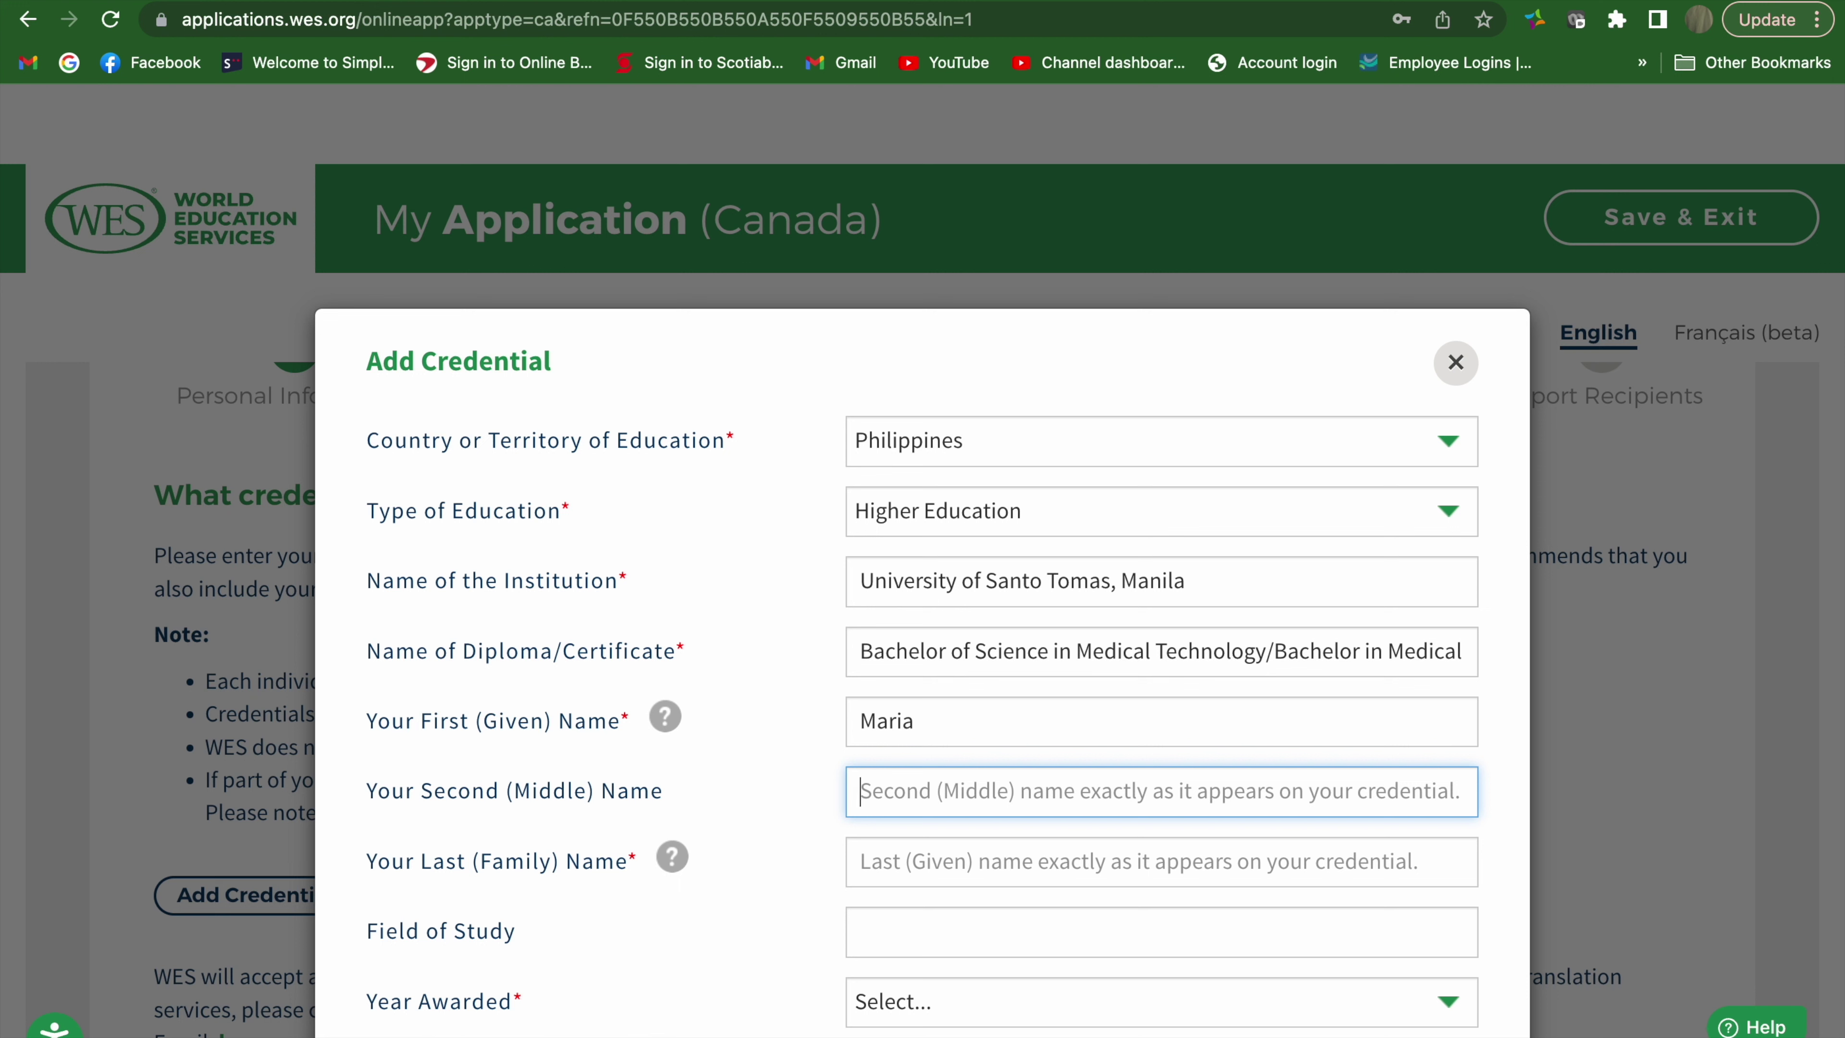
pyautogui.press('Tab')
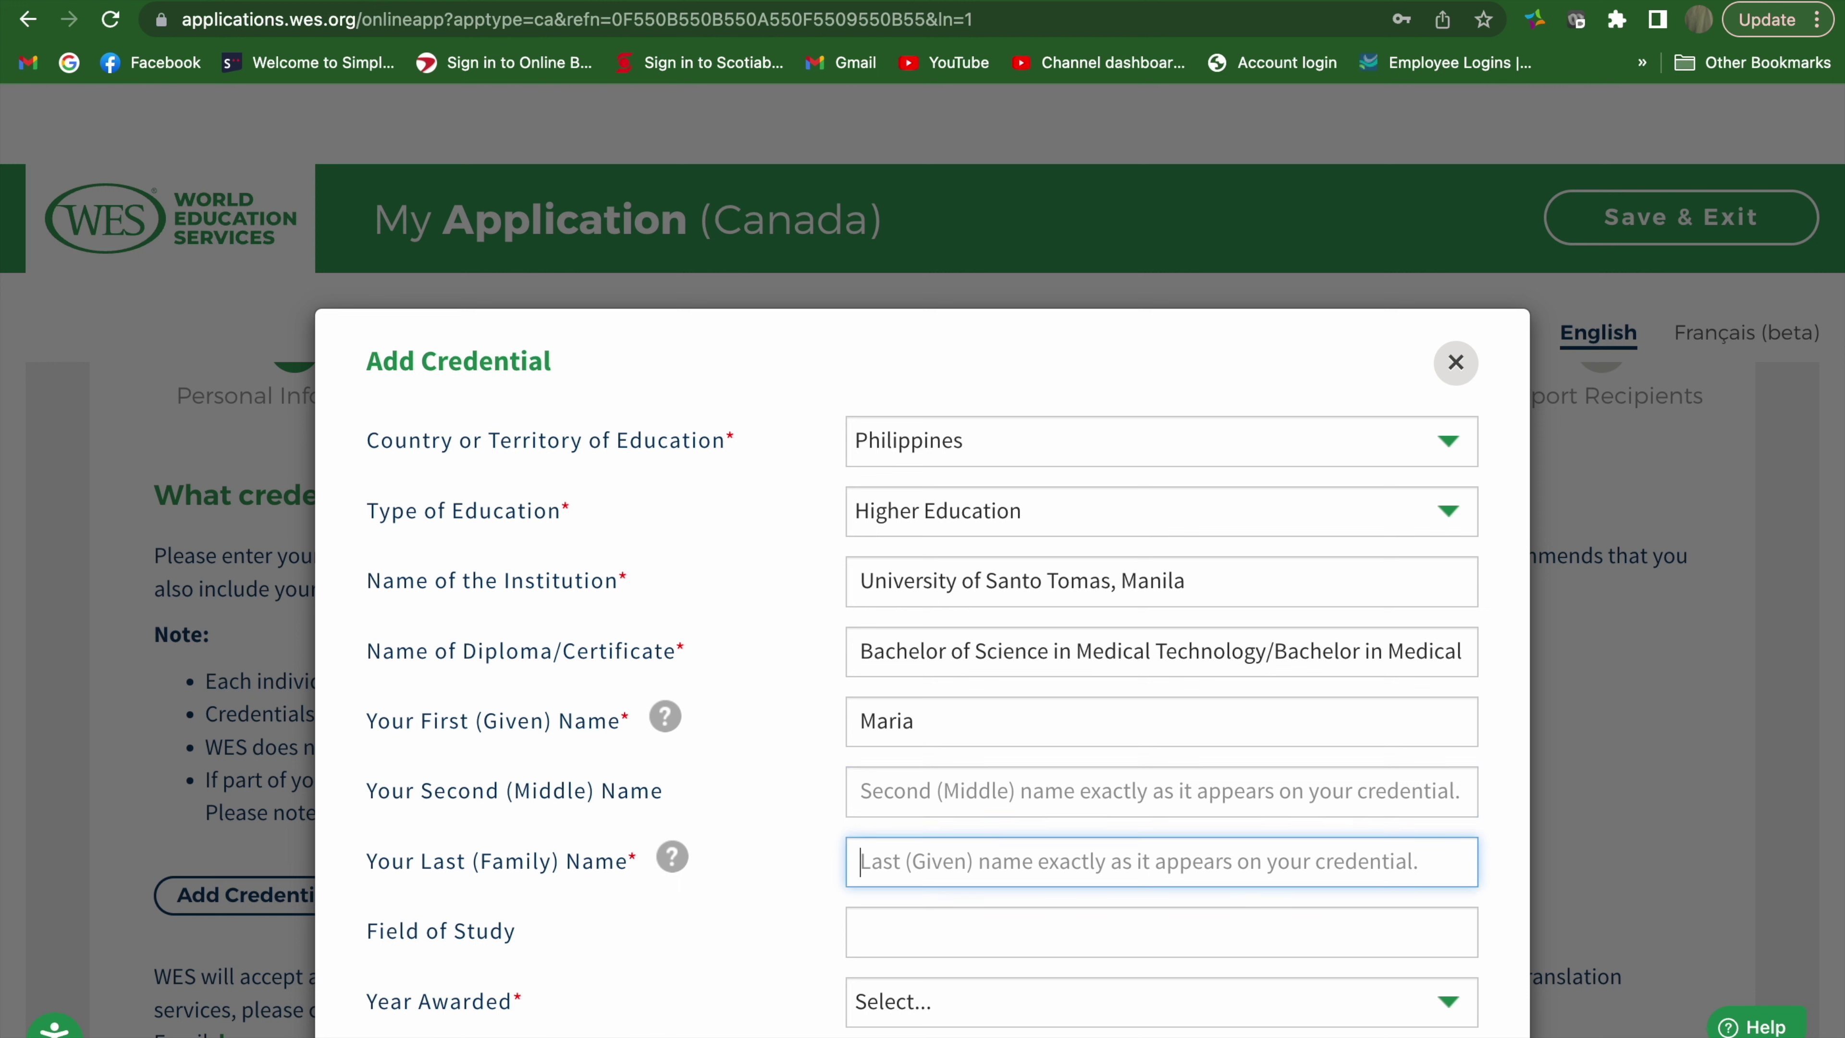
pyautogui.scroll(-3, 1137, 639)
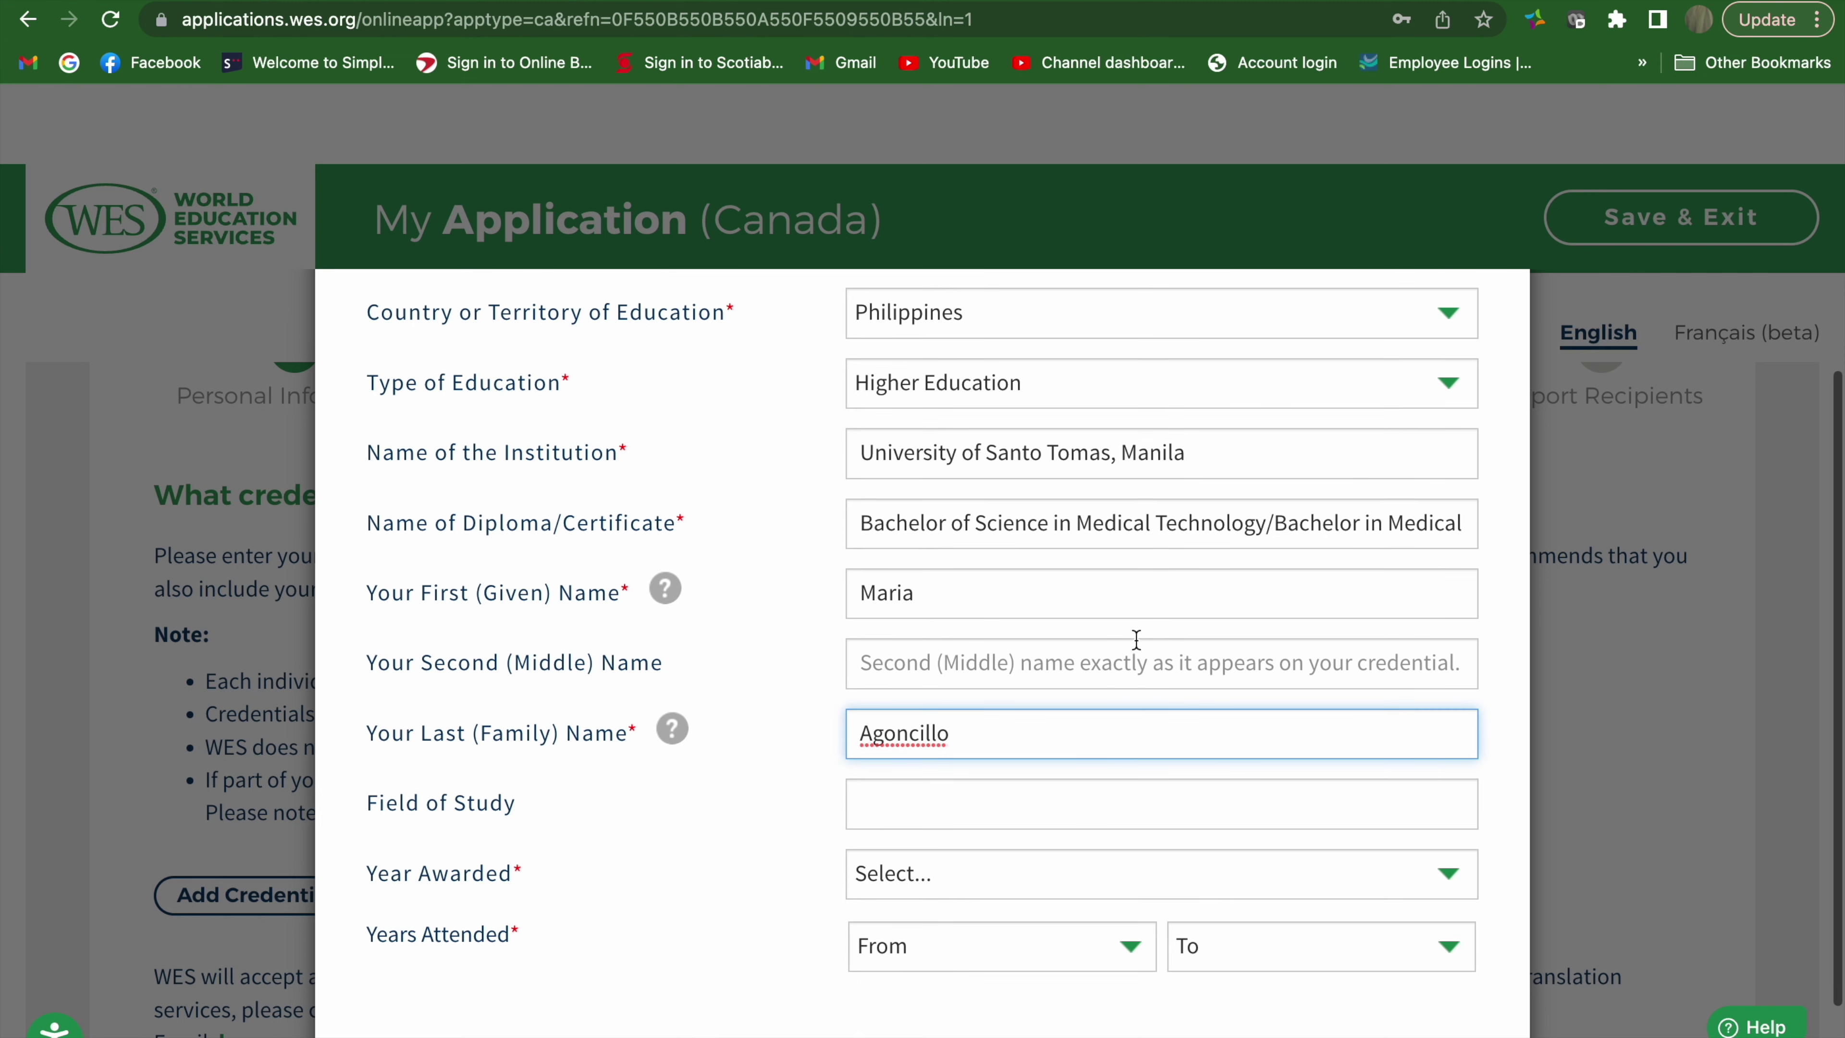
# Set the year awarded to 2008
pyautogui.click(1083, 872)
pyautogui.scroll(-5, 1035, 967)
pyautogui.scroll(-5, 992, 720)
pyautogui.scroll(1, 992, 721)
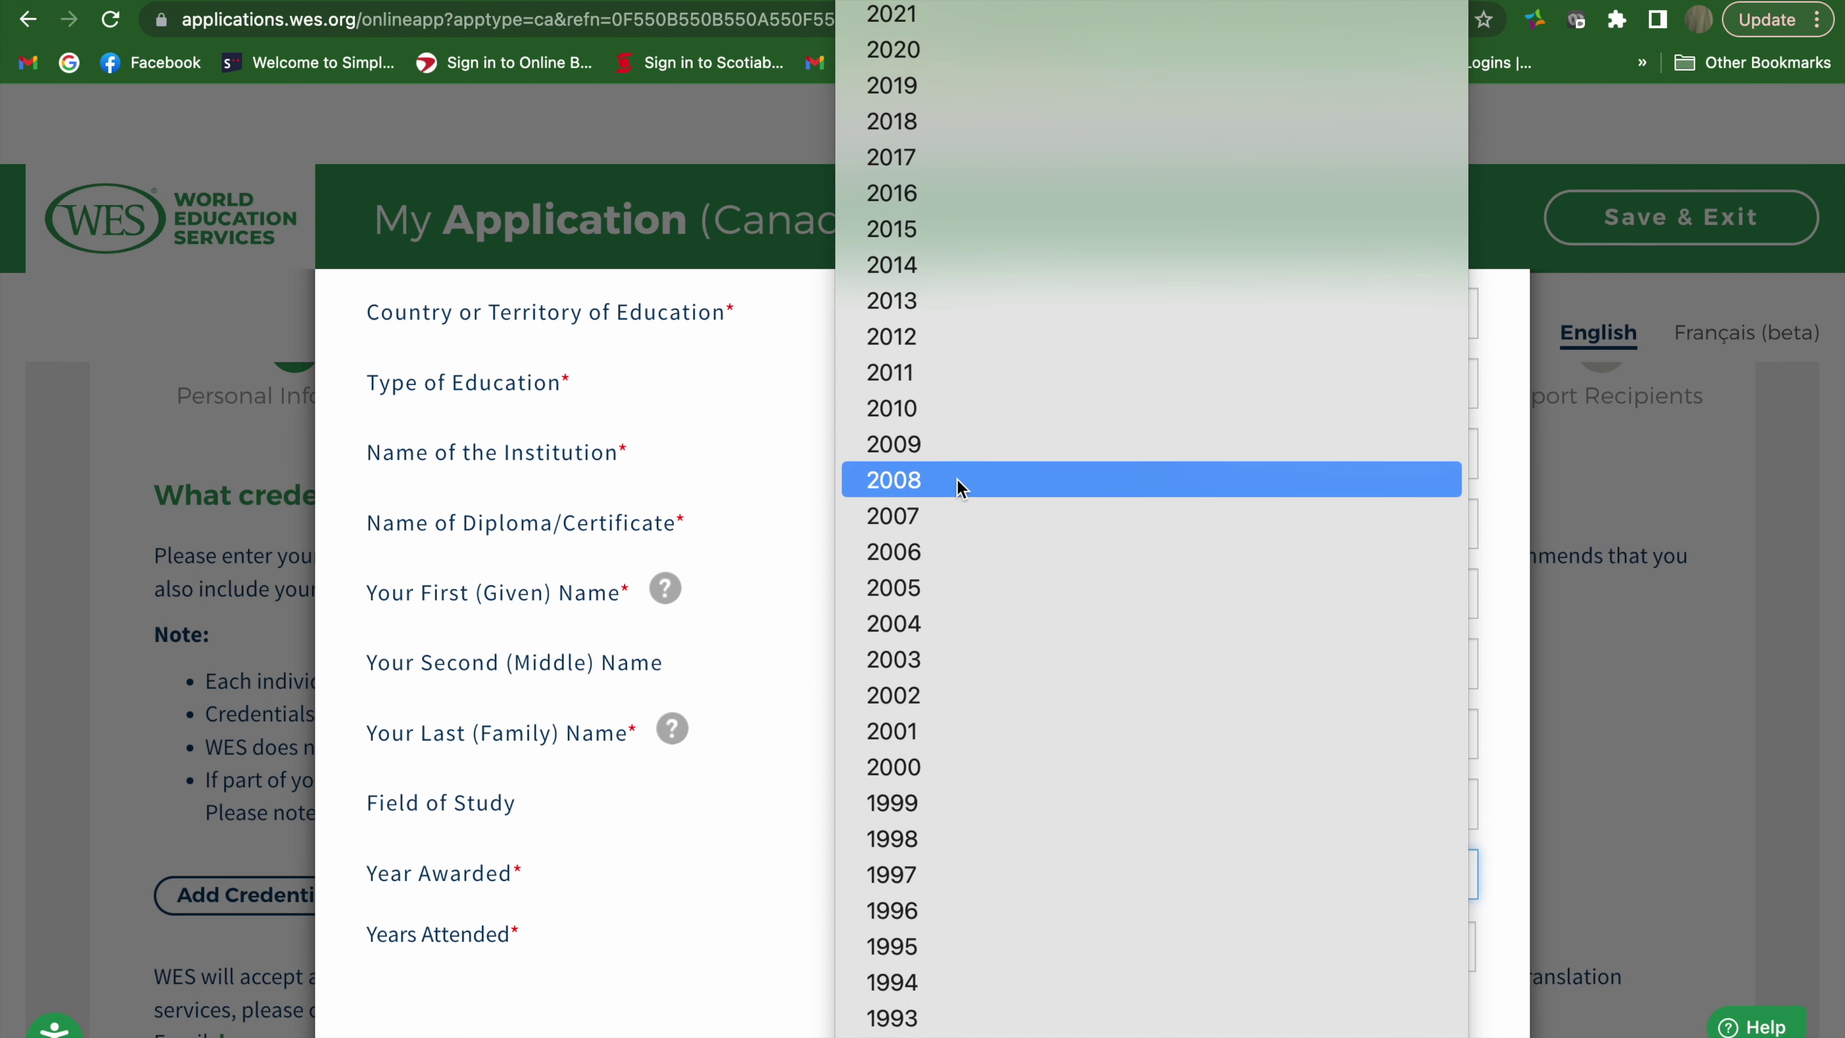
pyautogui.click(961, 480)
# Set years attended from 2004 to 2008 and save the credential
pyautogui.click(1035, 952)
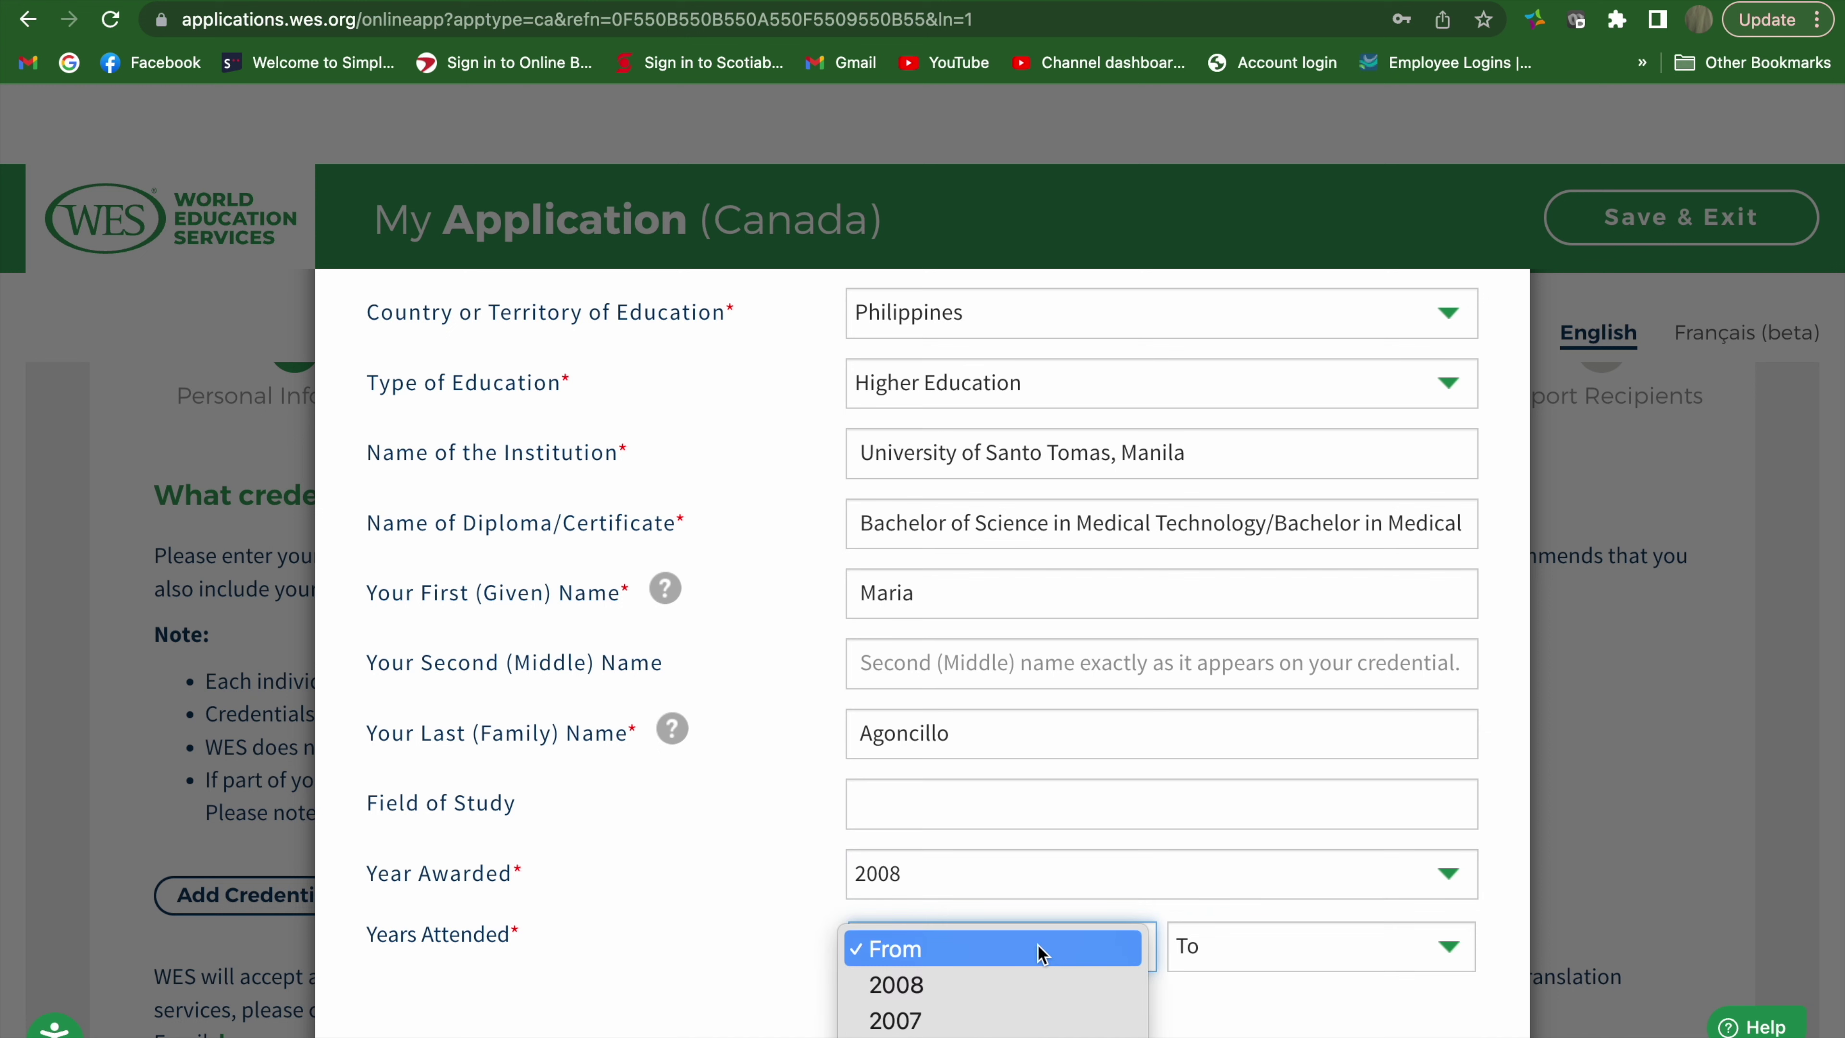
pyautogui.scroll(-5, 1041, 953)
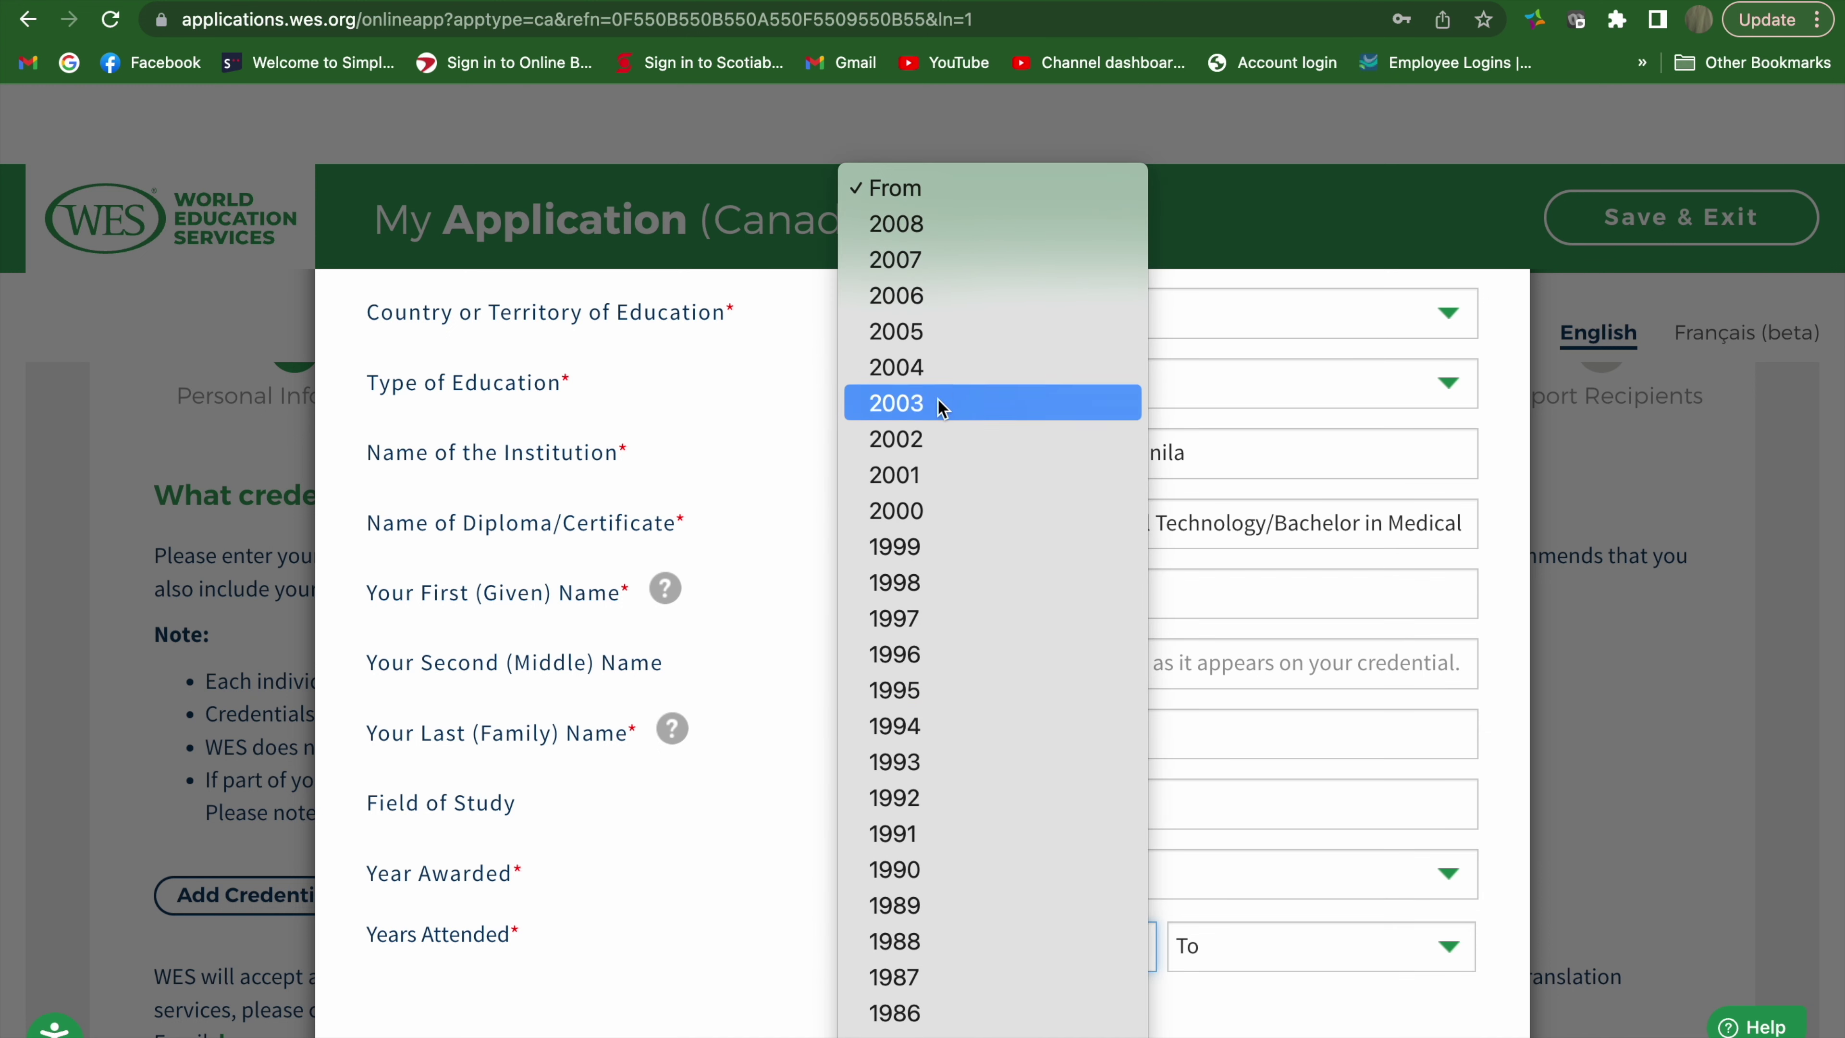
pyautogui.click(948, 396)
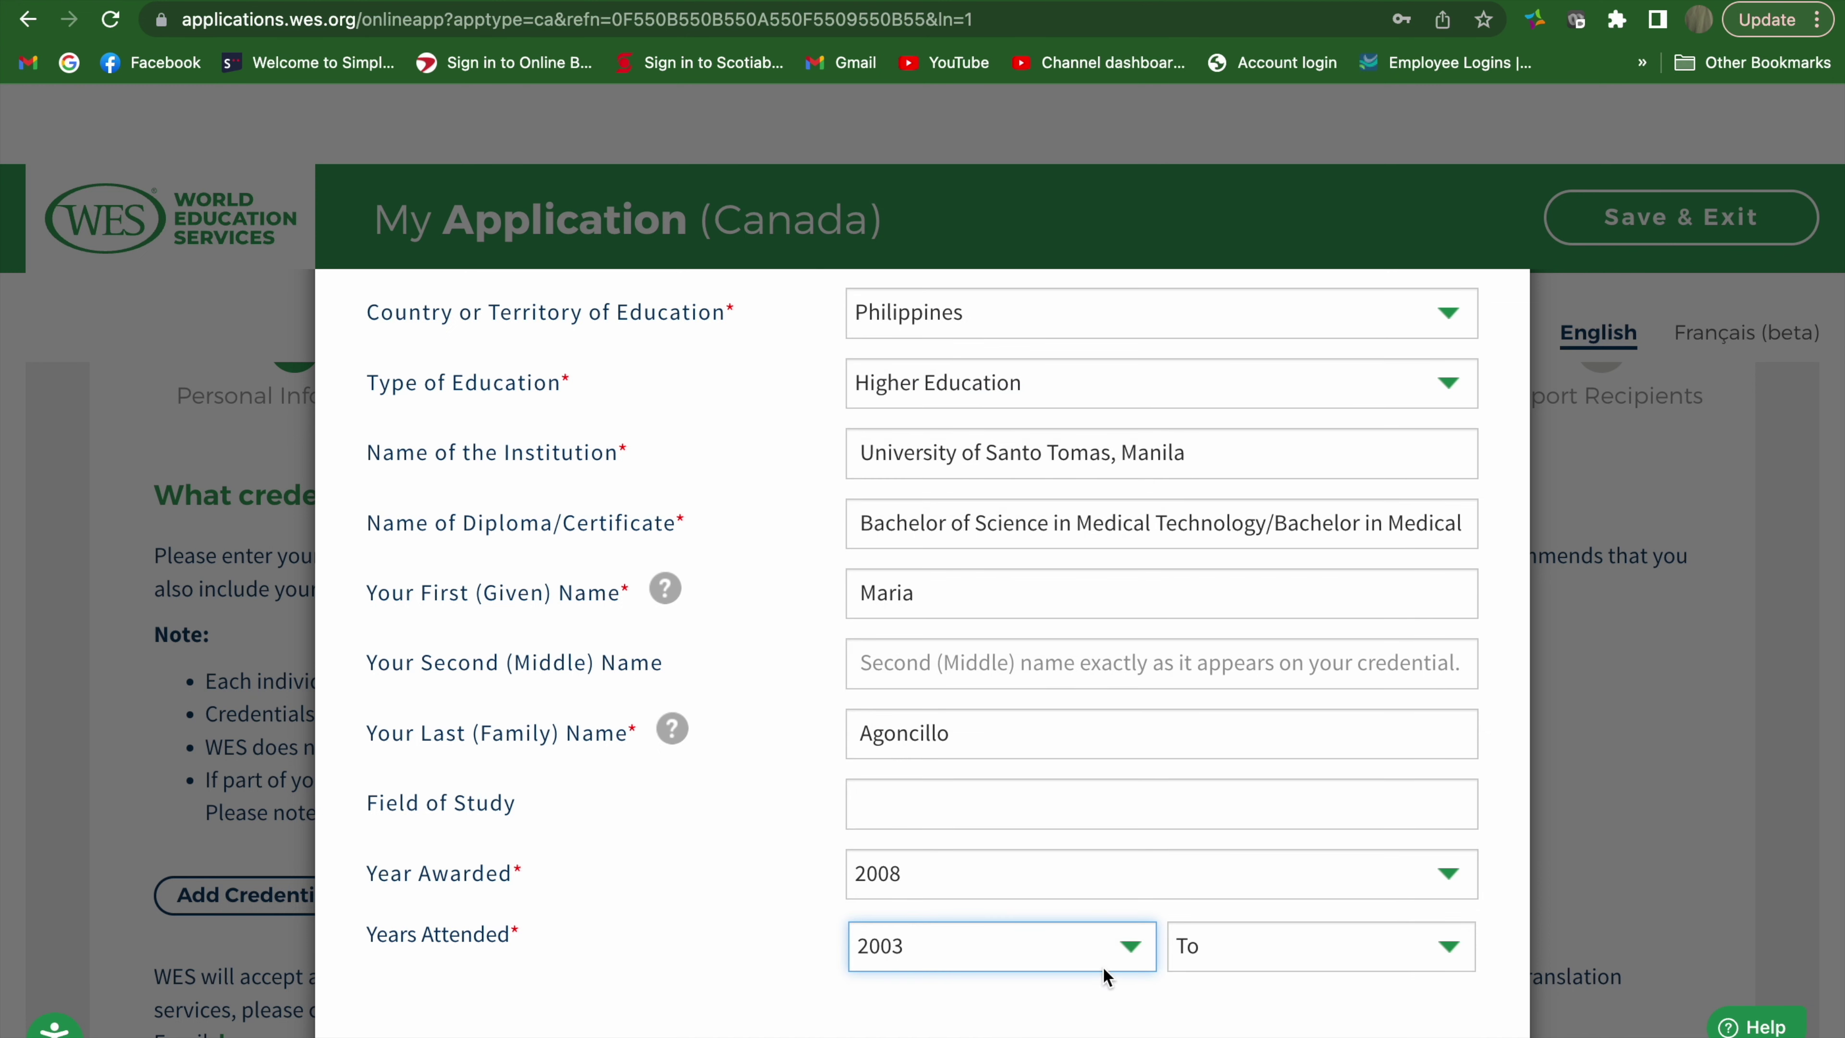
pyautogui.click(1100, 961)
pyautogui.click(1062, 913)
pyautogui.click(1232, 949)
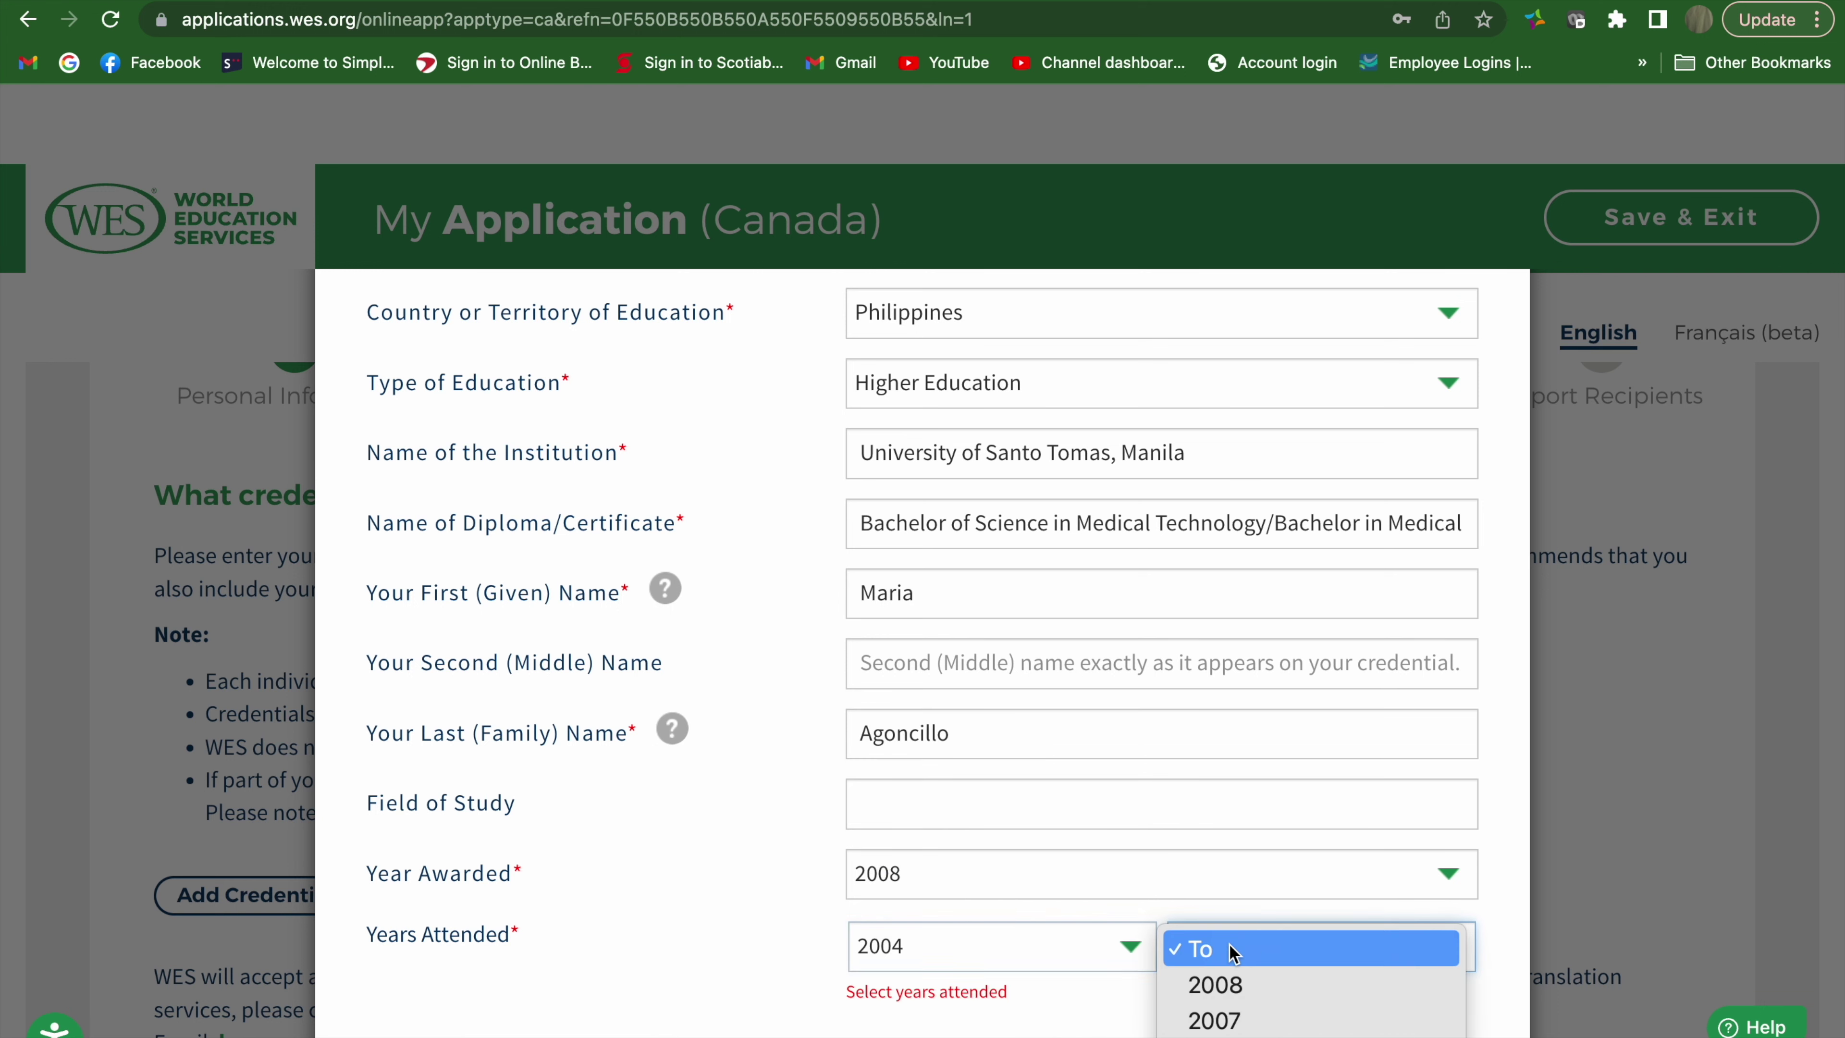
pyautogui.click(1240, 987)
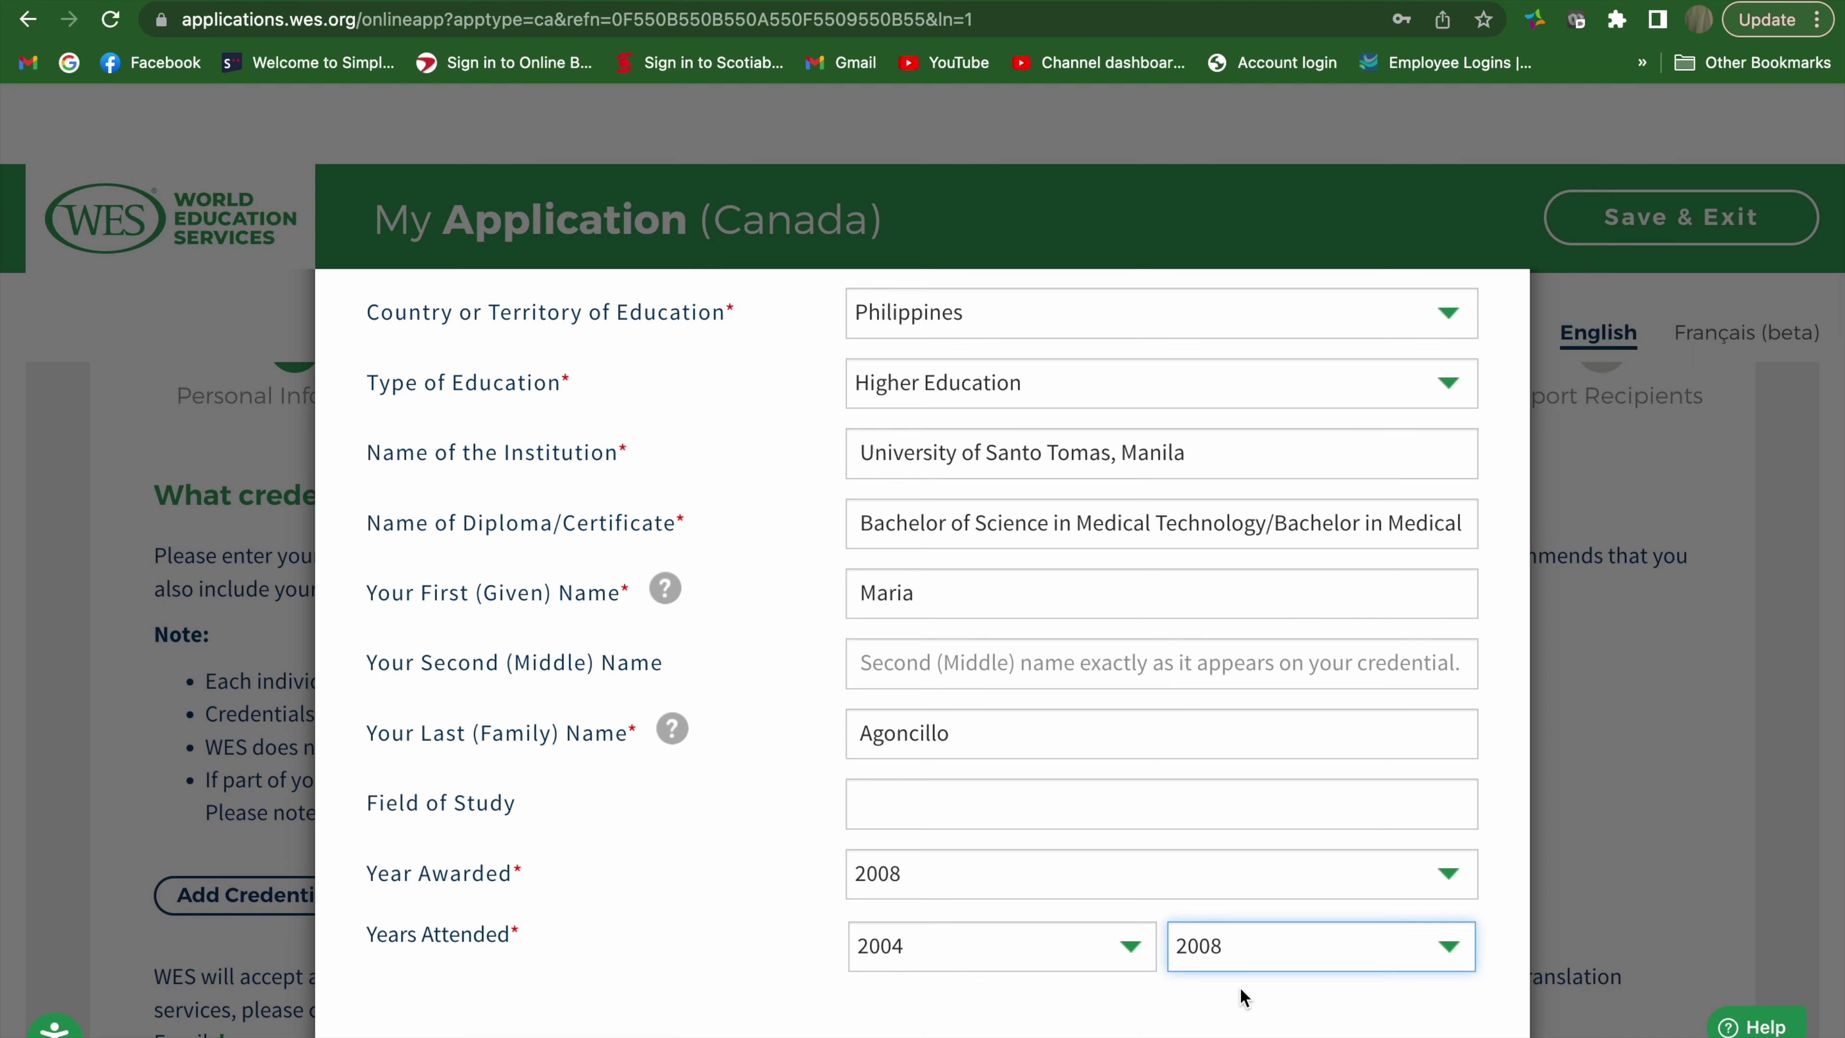
pyautogui.scroll(-2, 1240, 981)
pyautogui.click(892, 982)
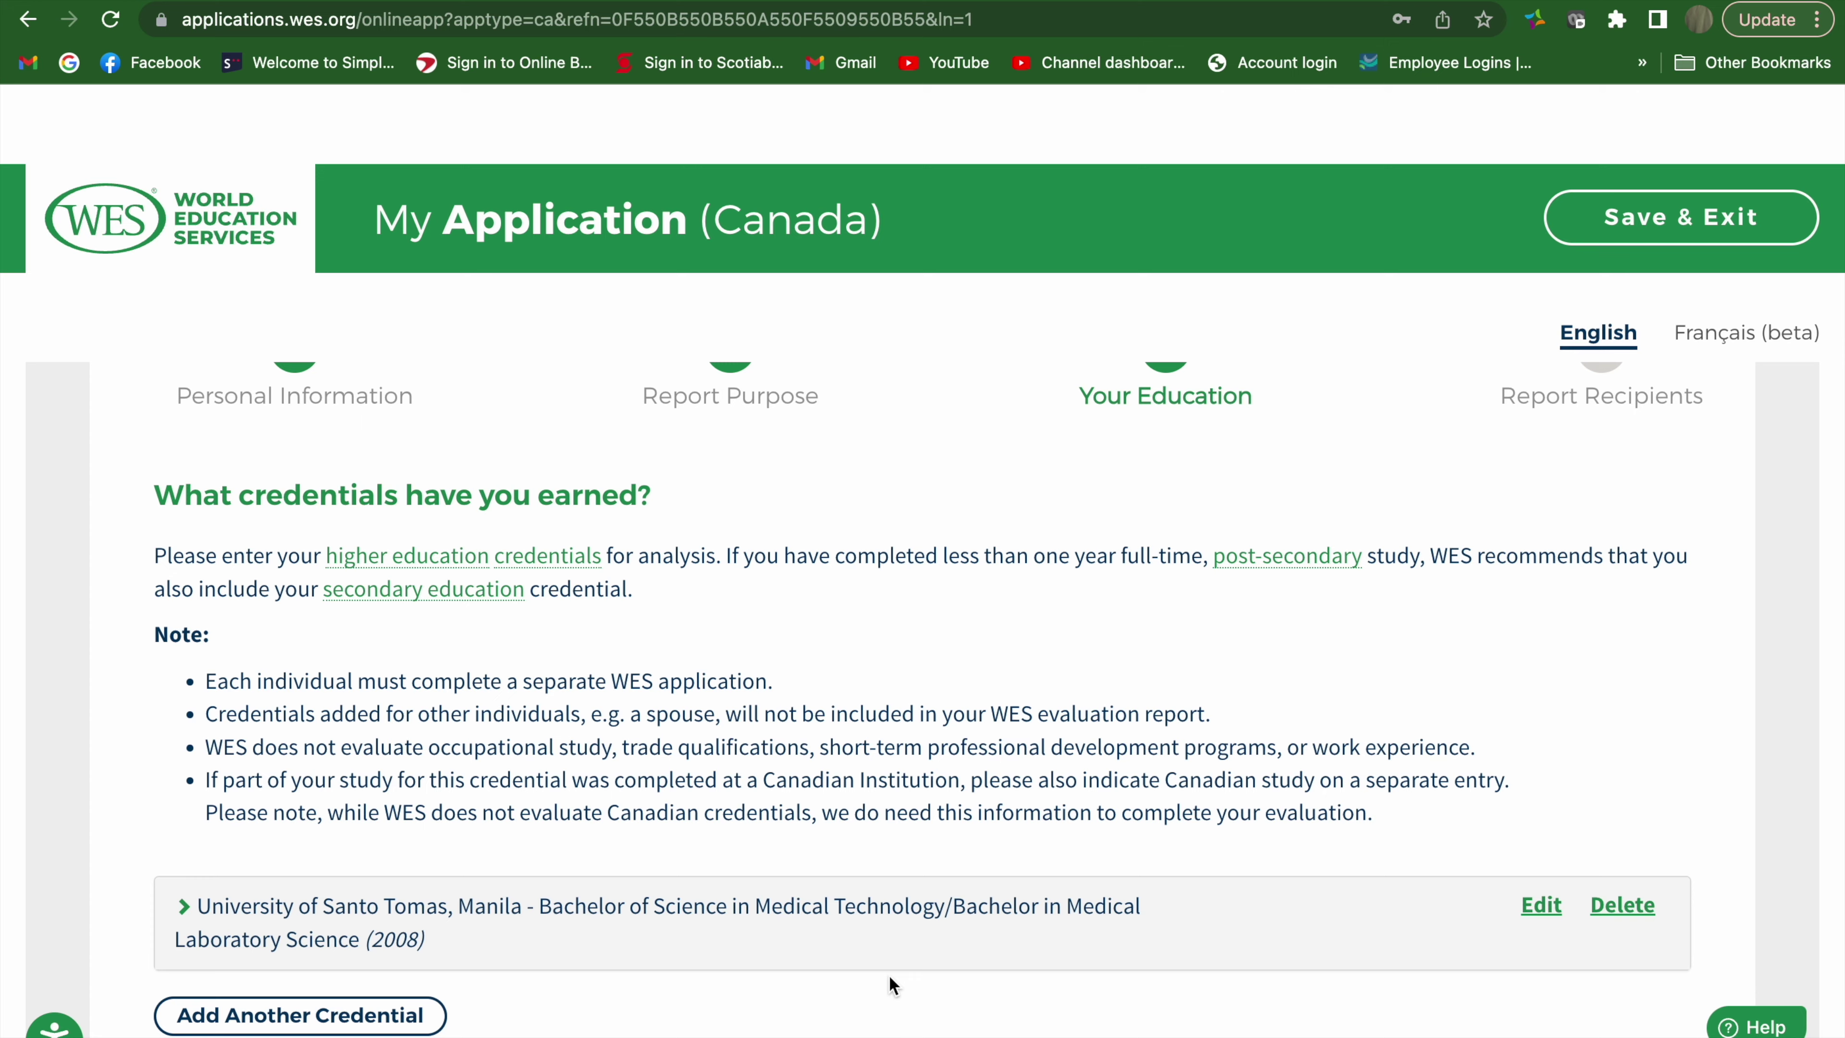
# Scroll past the saved Santo Tomas credential and go on to Report Recipients
pyautogui.scroll(-5, 889, 974)
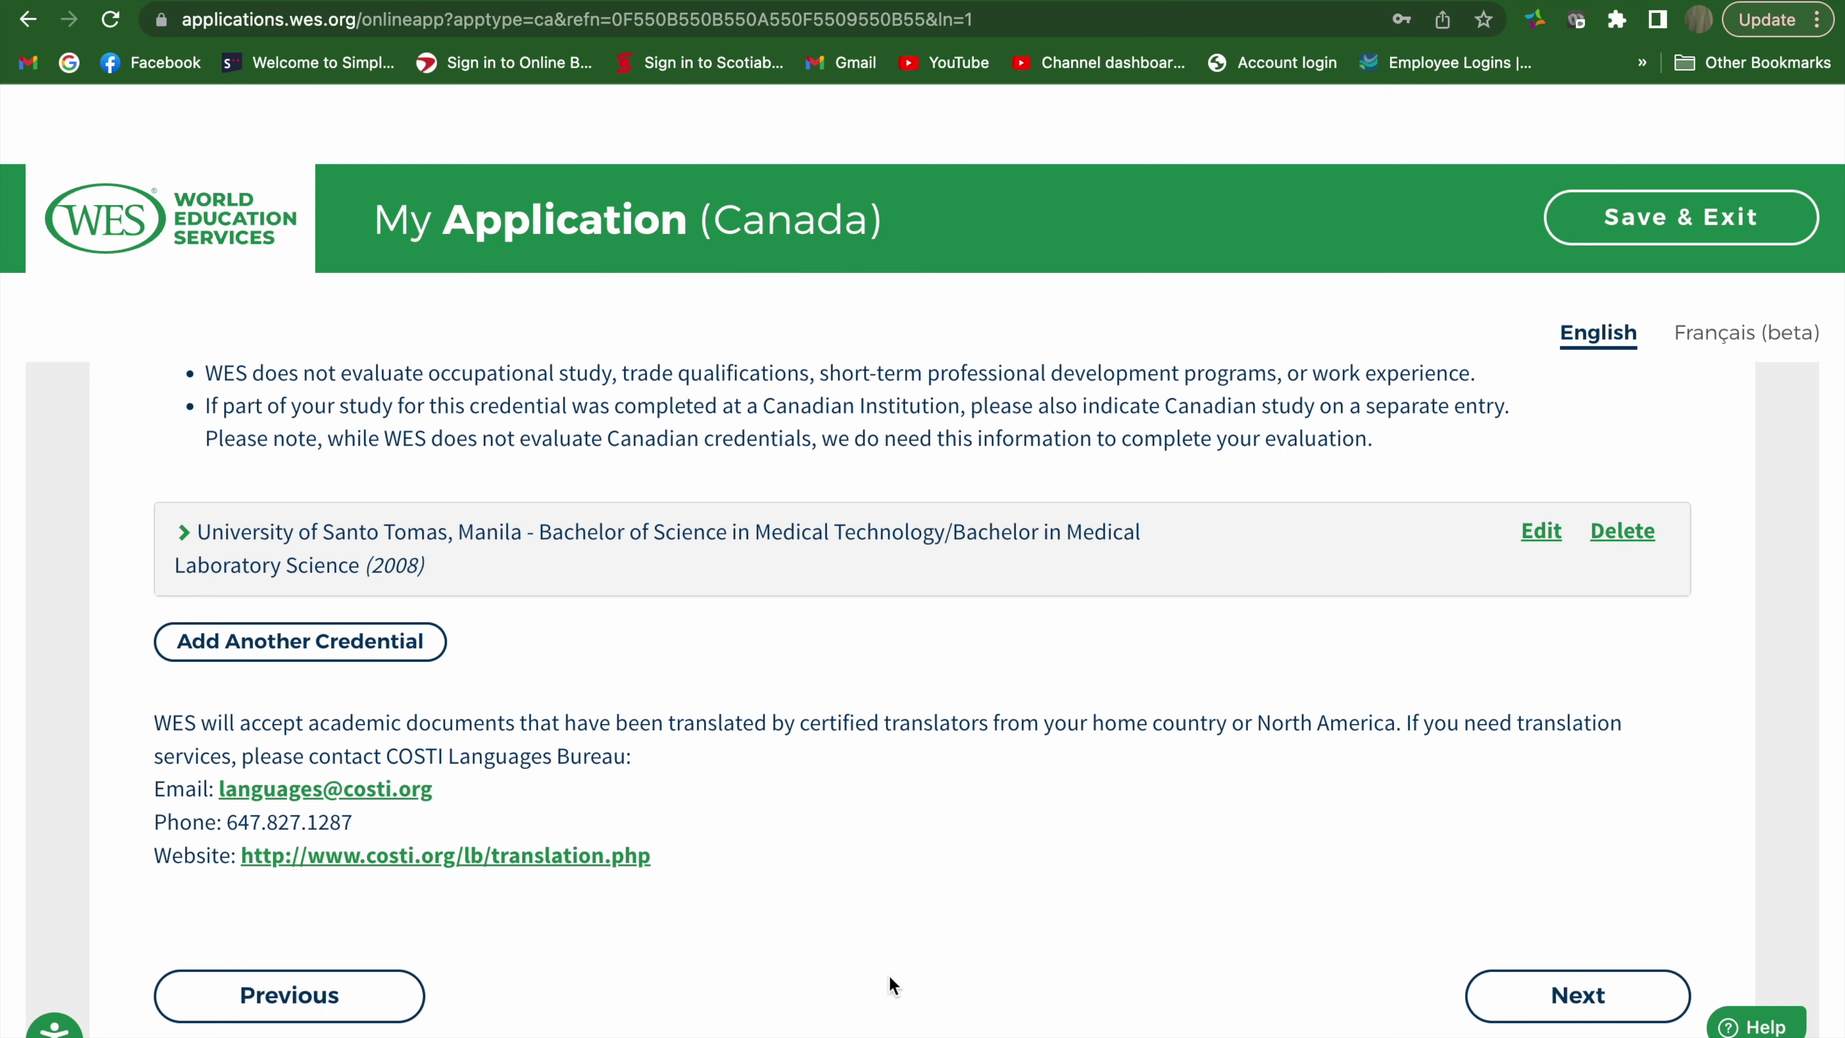
pyautogui.scroll(6, 889, 975)
pyautogui.scroll(-2, 889, 974)
pyautogui.scroll(-2, 889, 974)
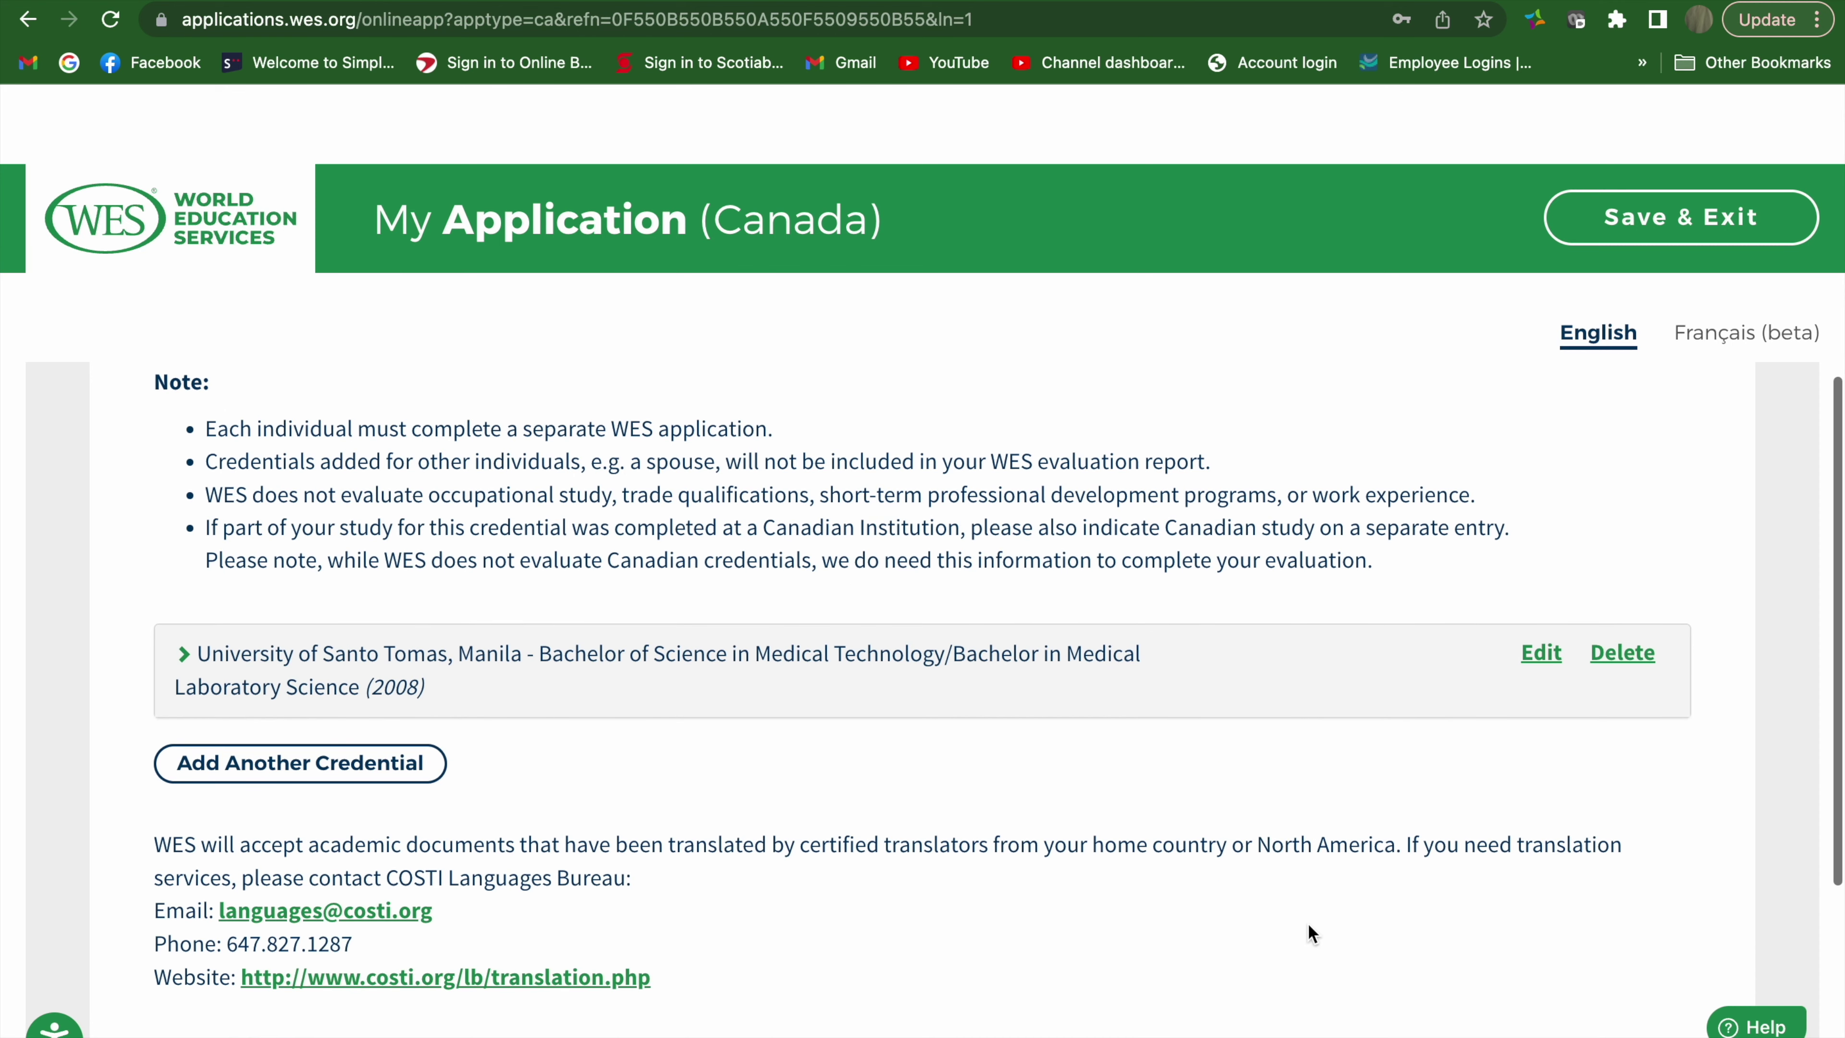
pyautogui.scroll(-2, 1363, 888)
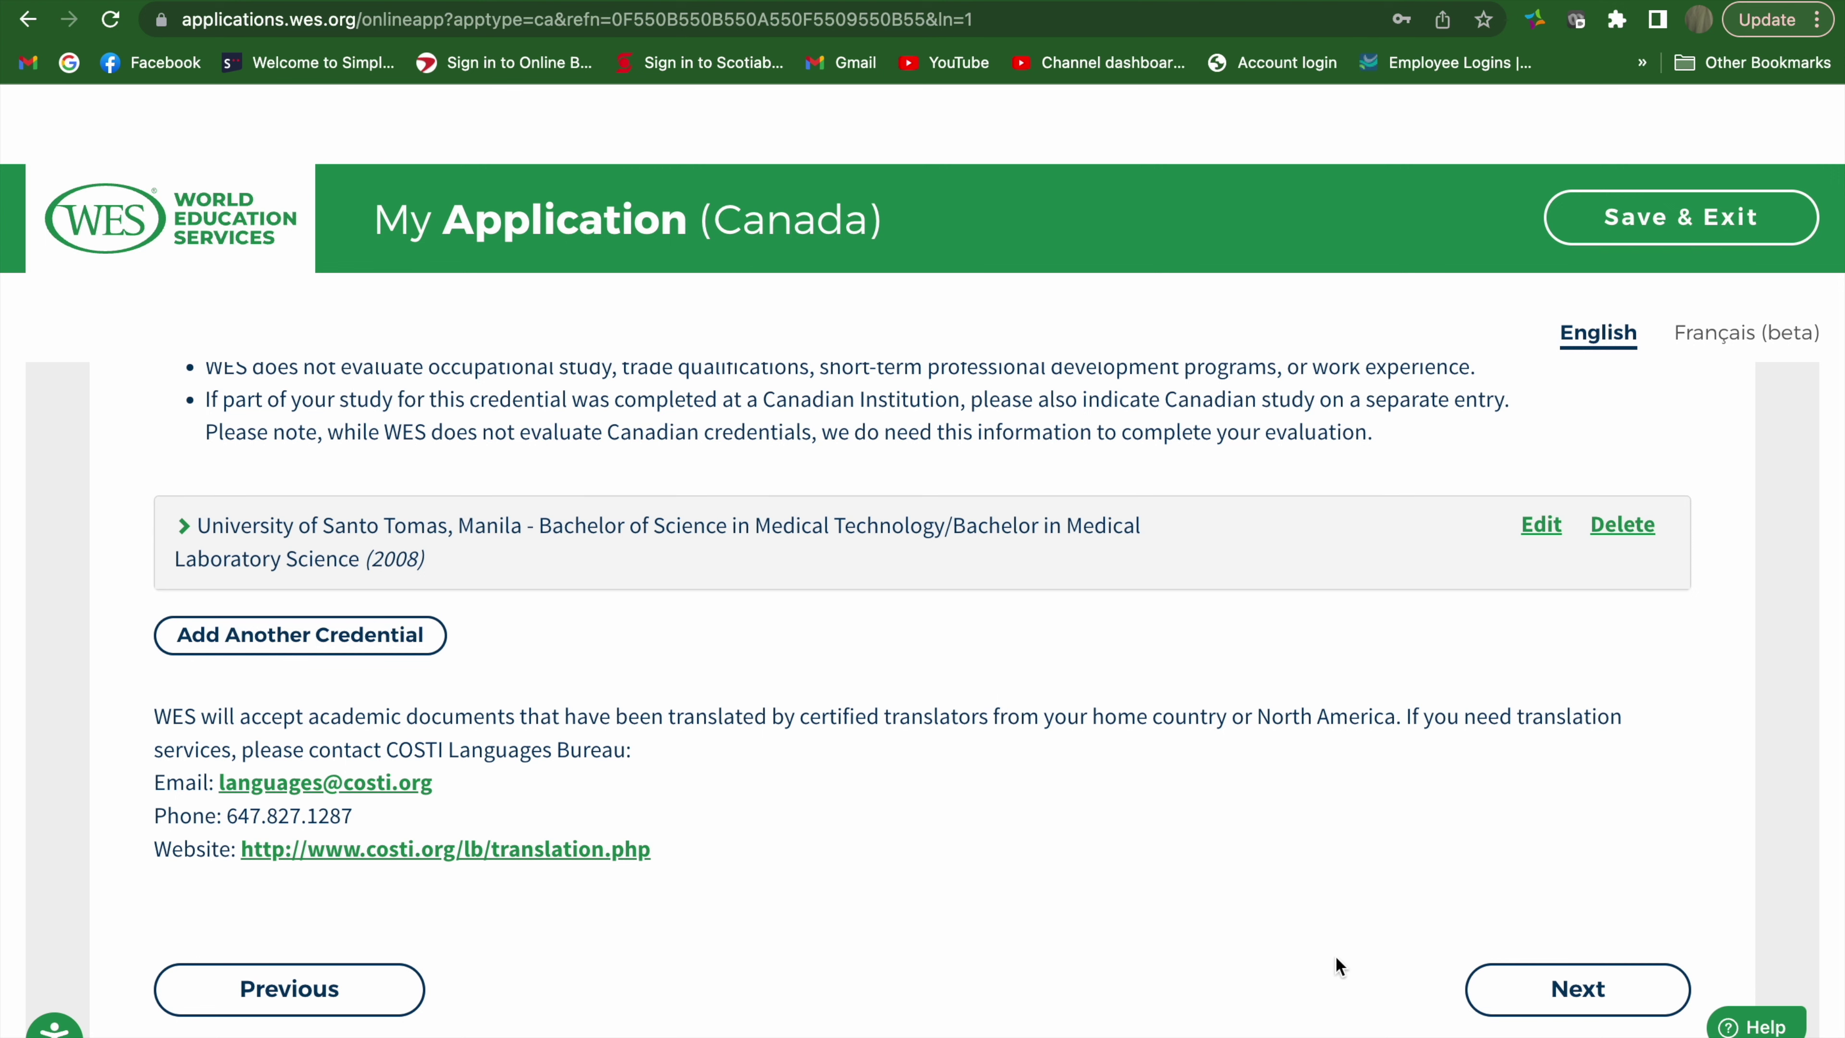
pyautogui.click(1501, 1000)
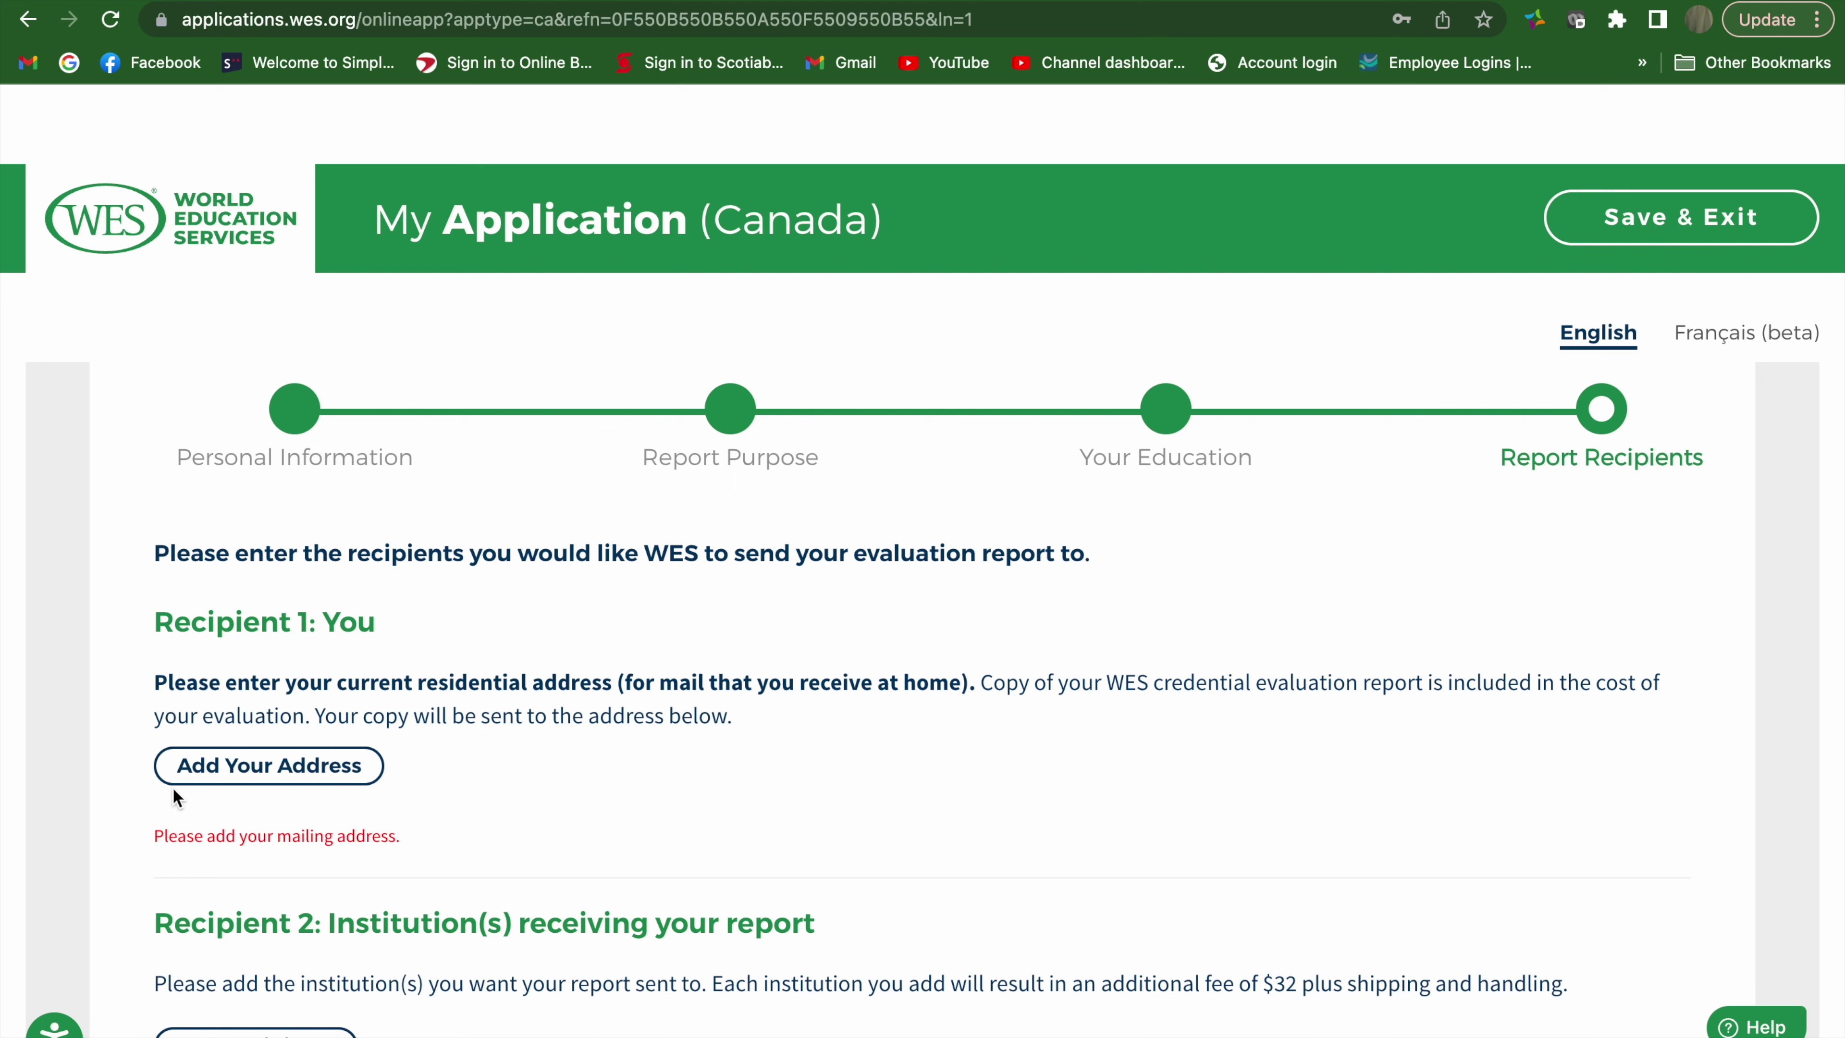
# Open the mailing address form, then close it without filling it in
pyautogui.click(282, 766)
pyautogui.scroll(-5, 752, 611)
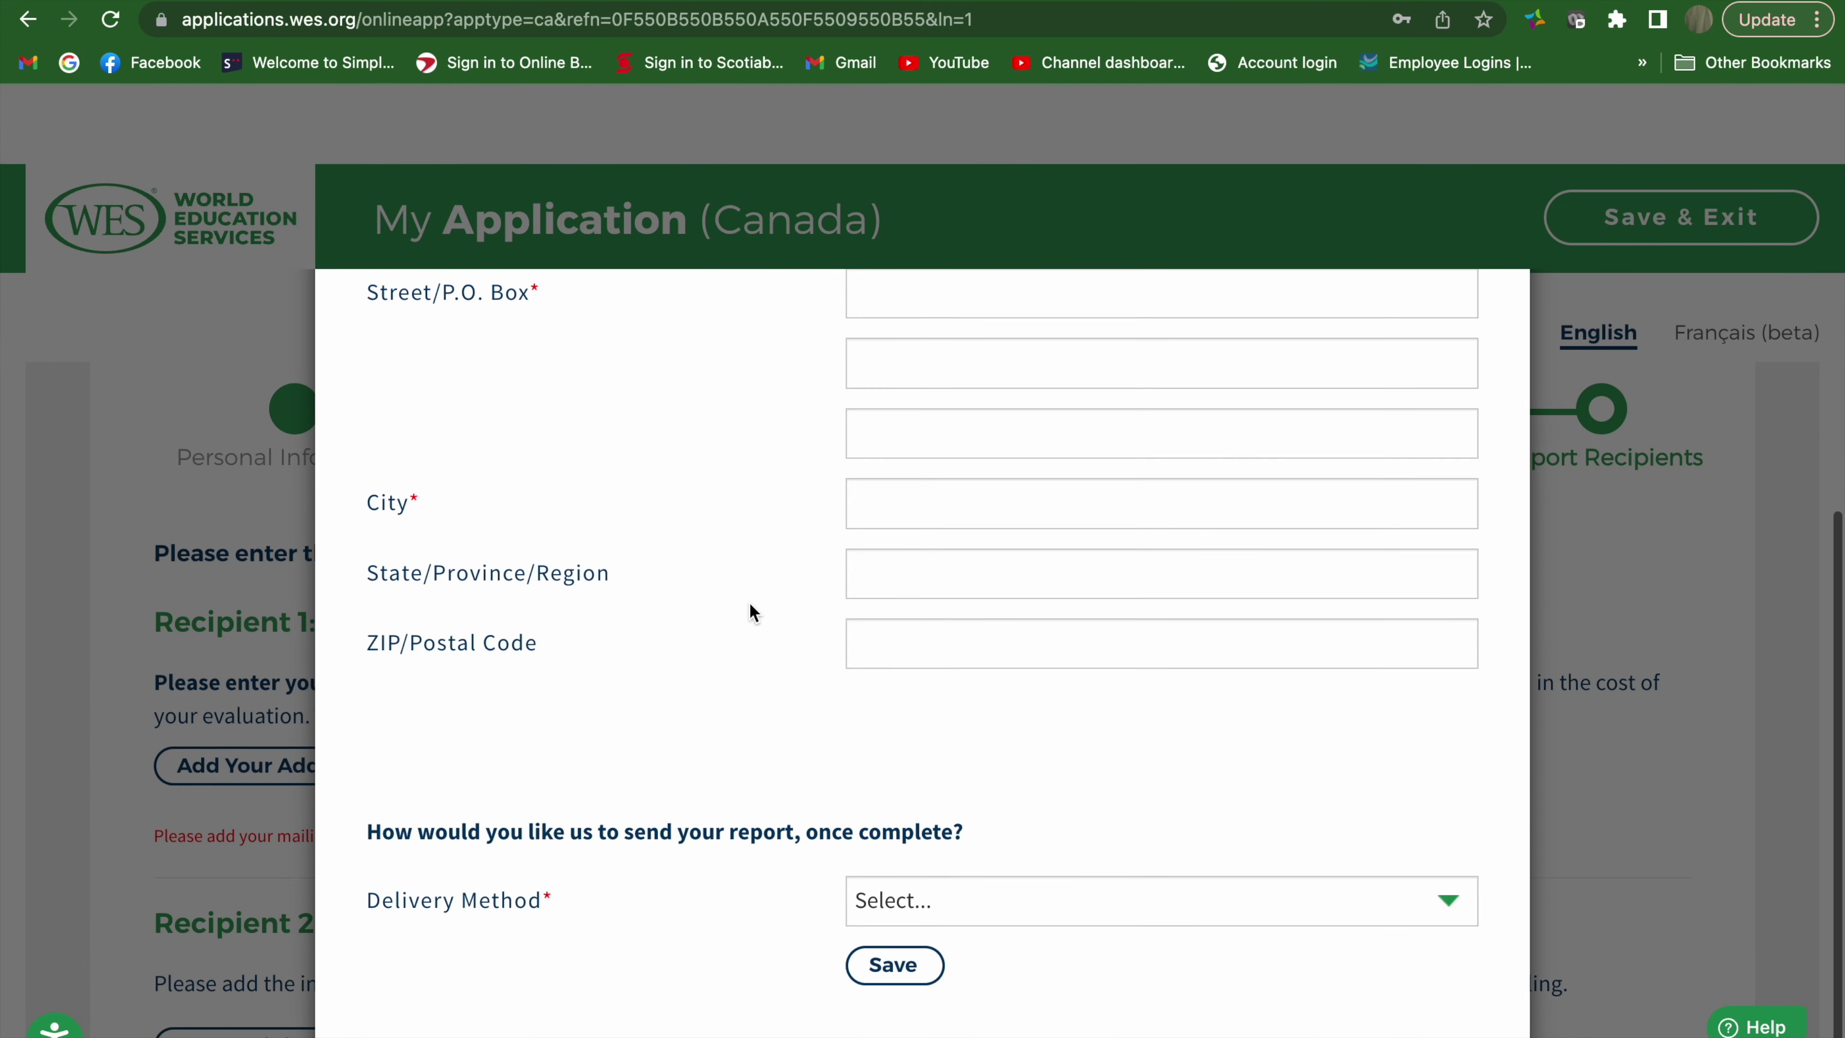
pyautogui.scroll(1, 754, 772)
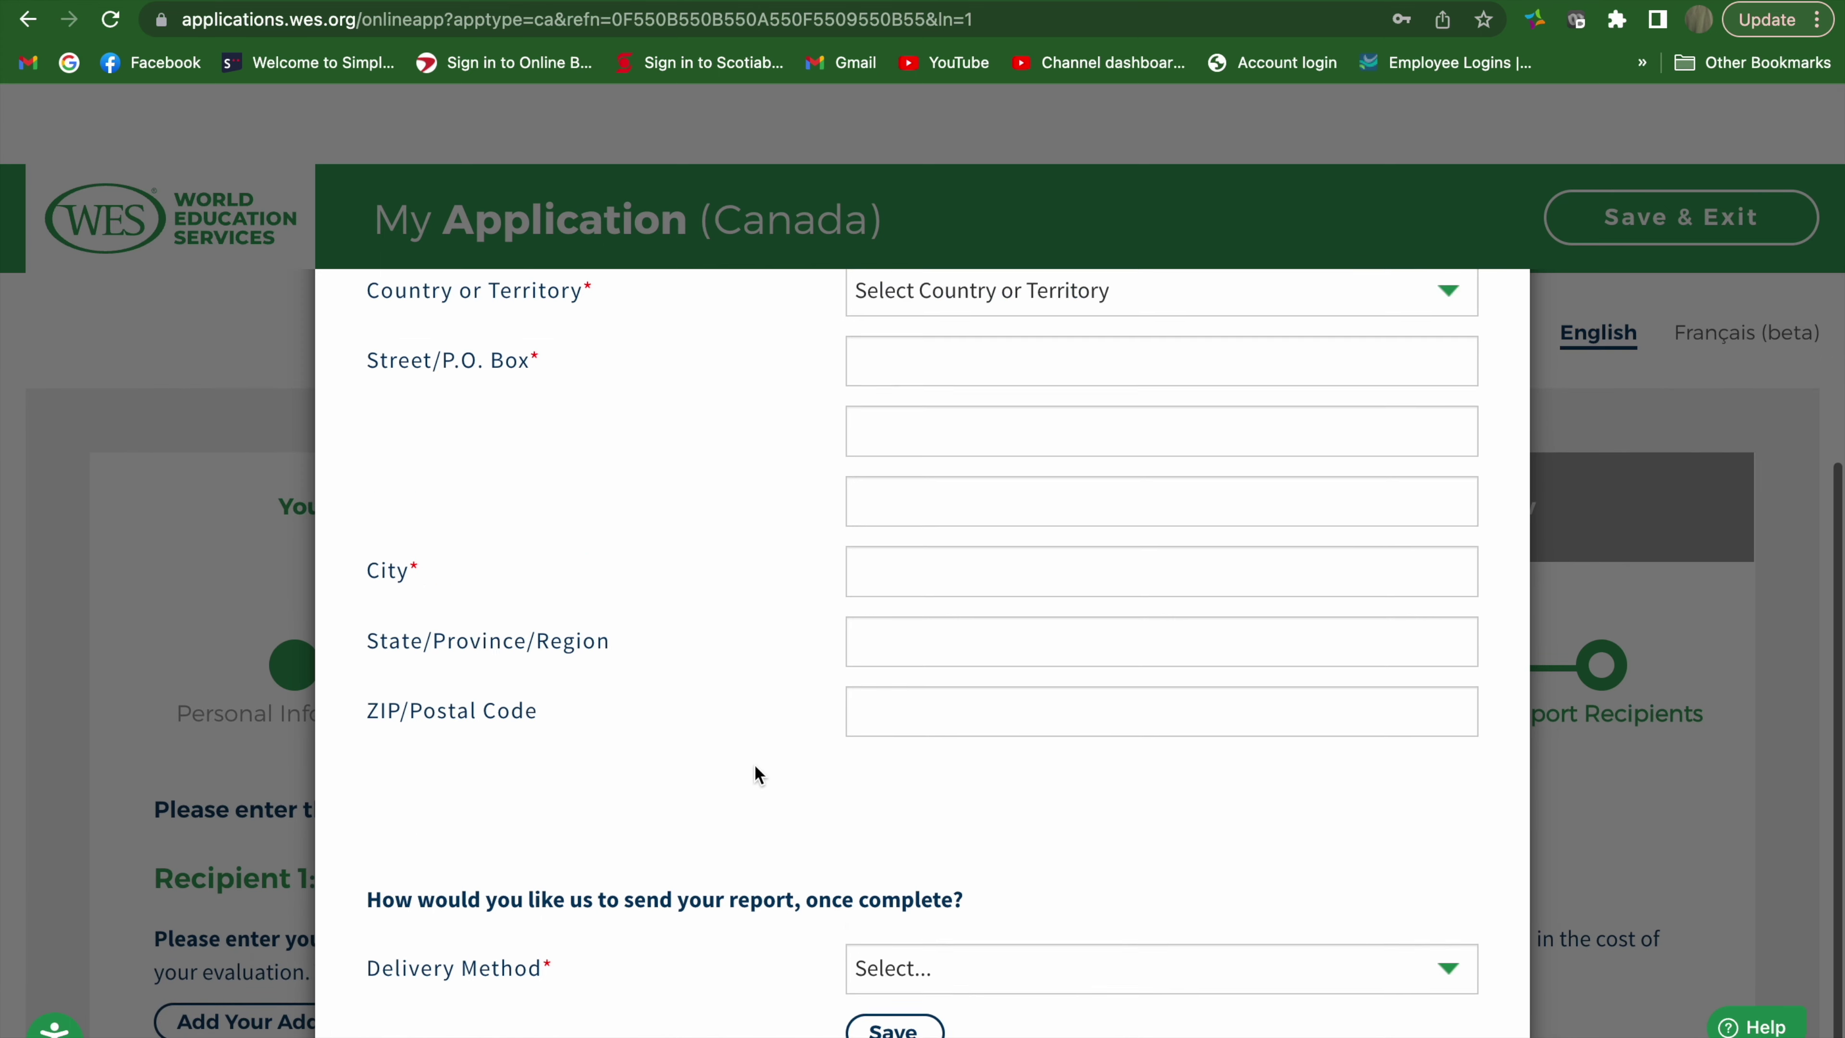
pyautogui.scroll(4, 754, 772)
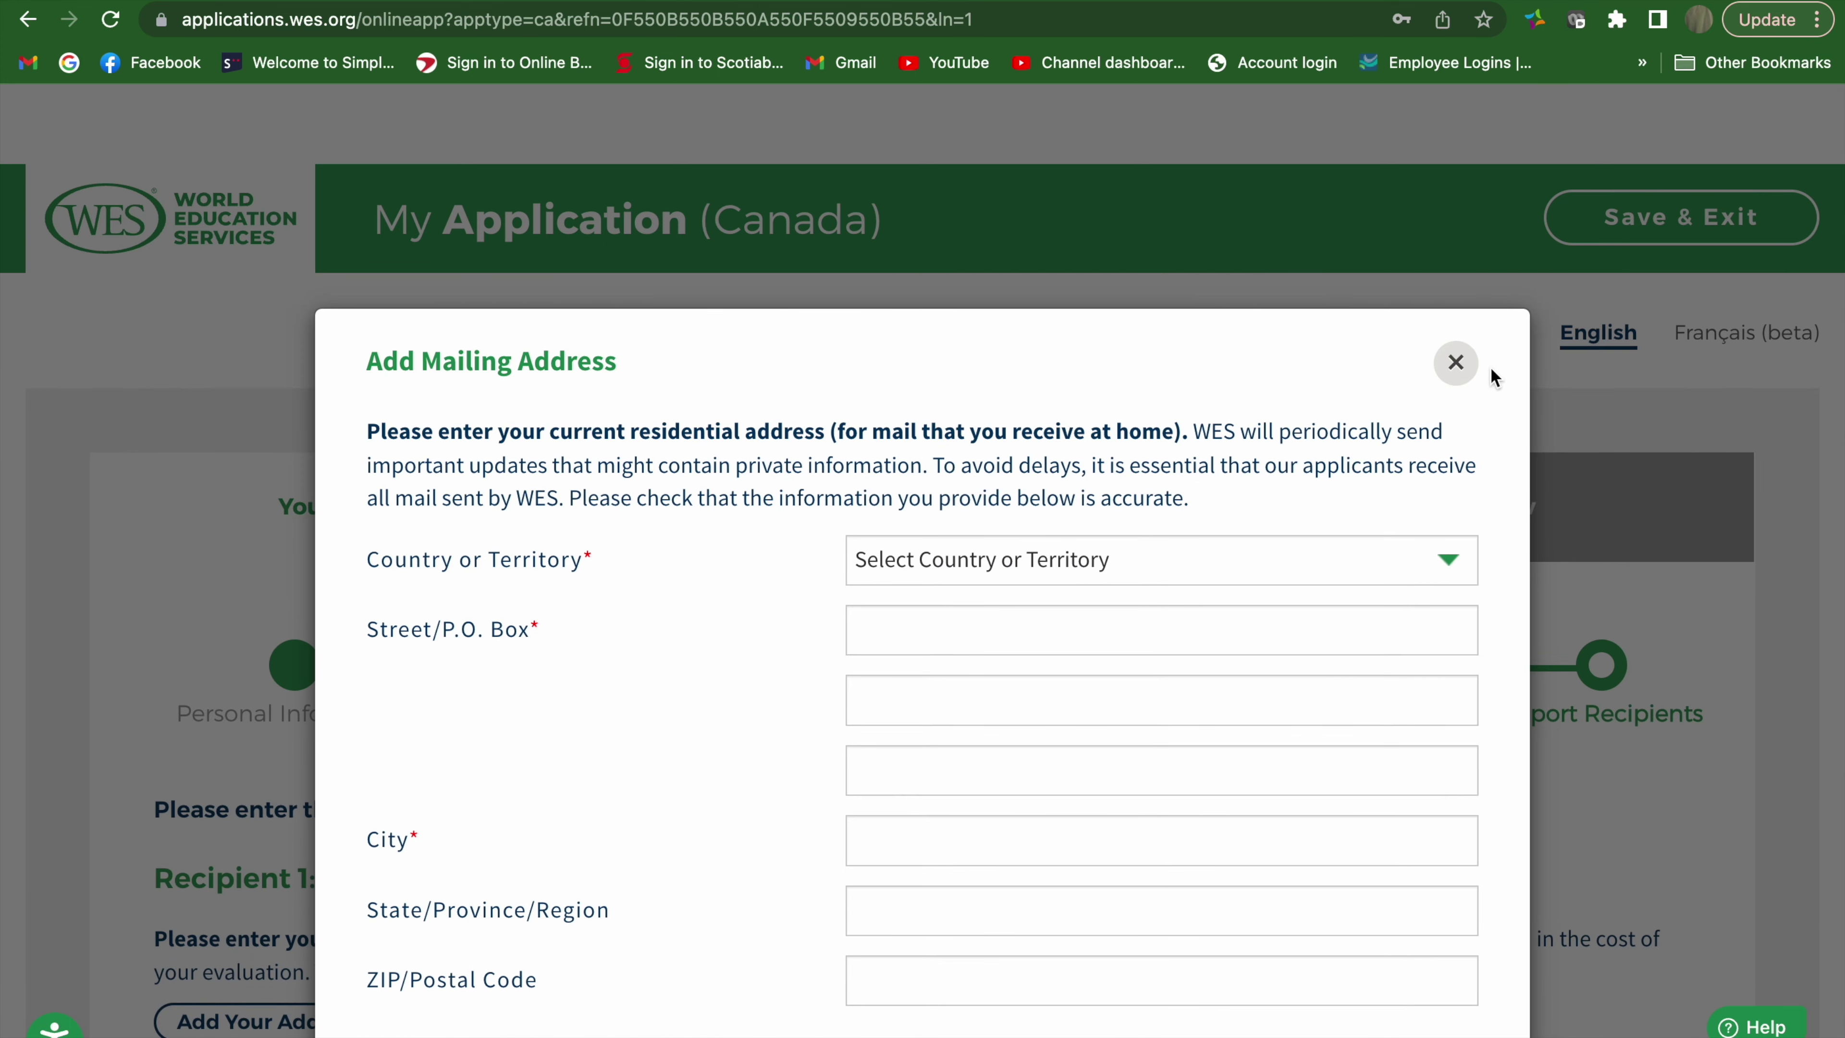
pyautogui.click(1456, 361)
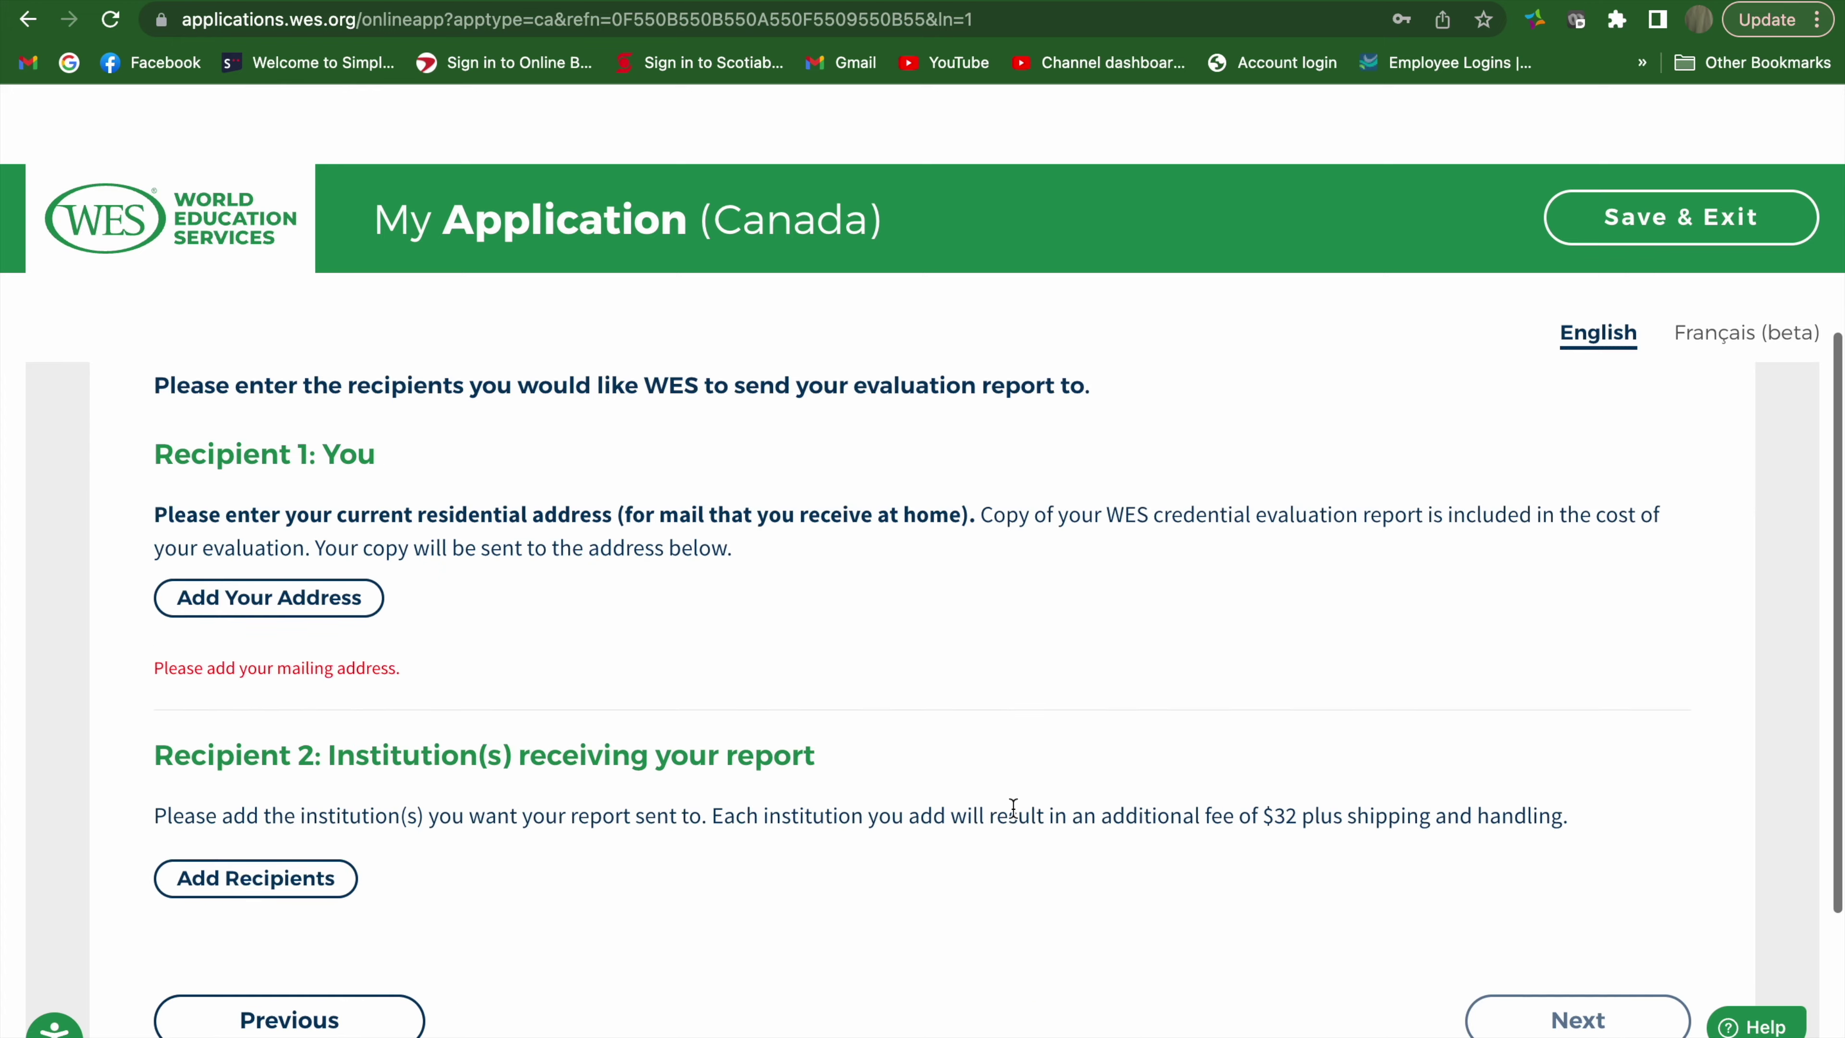
pyautogui.scroll(-3, 1013, 807)
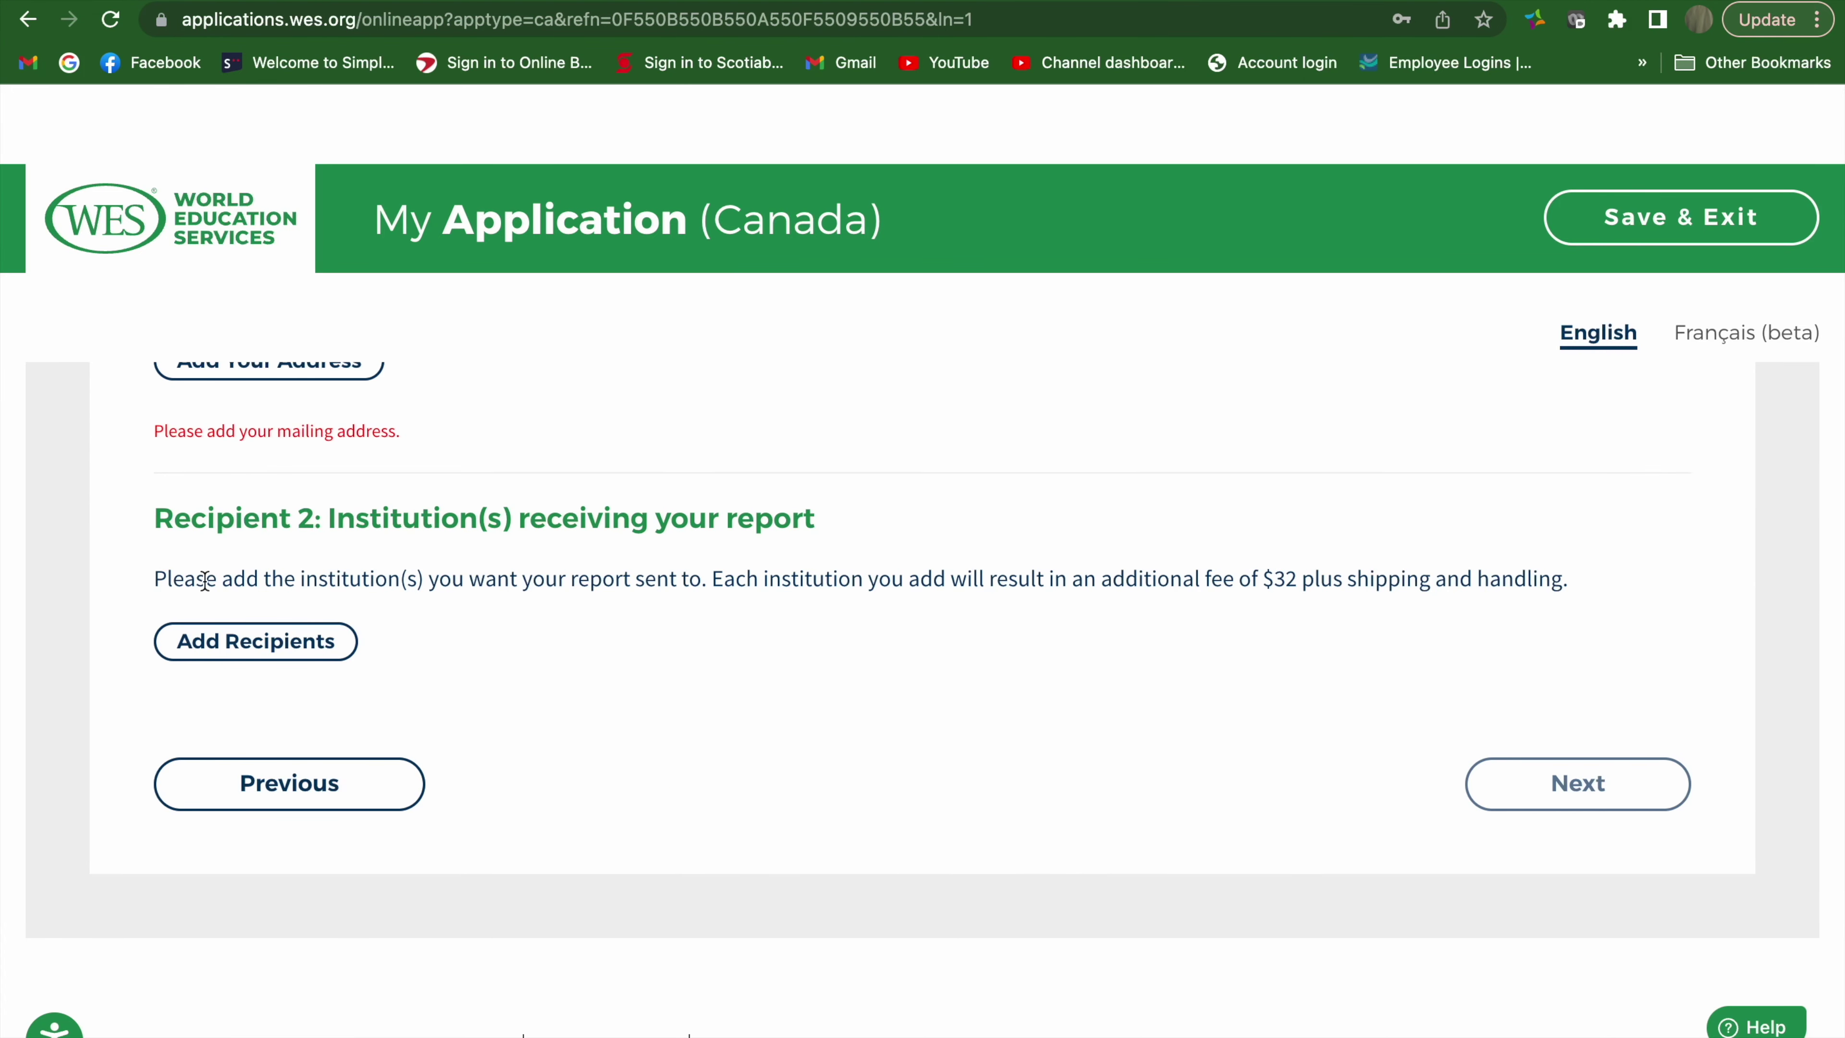
# Add Canadian Society for Medical Laboratory Science as recipient, via Standard Mail through Canada Post
pyautogui.click(240, 641)
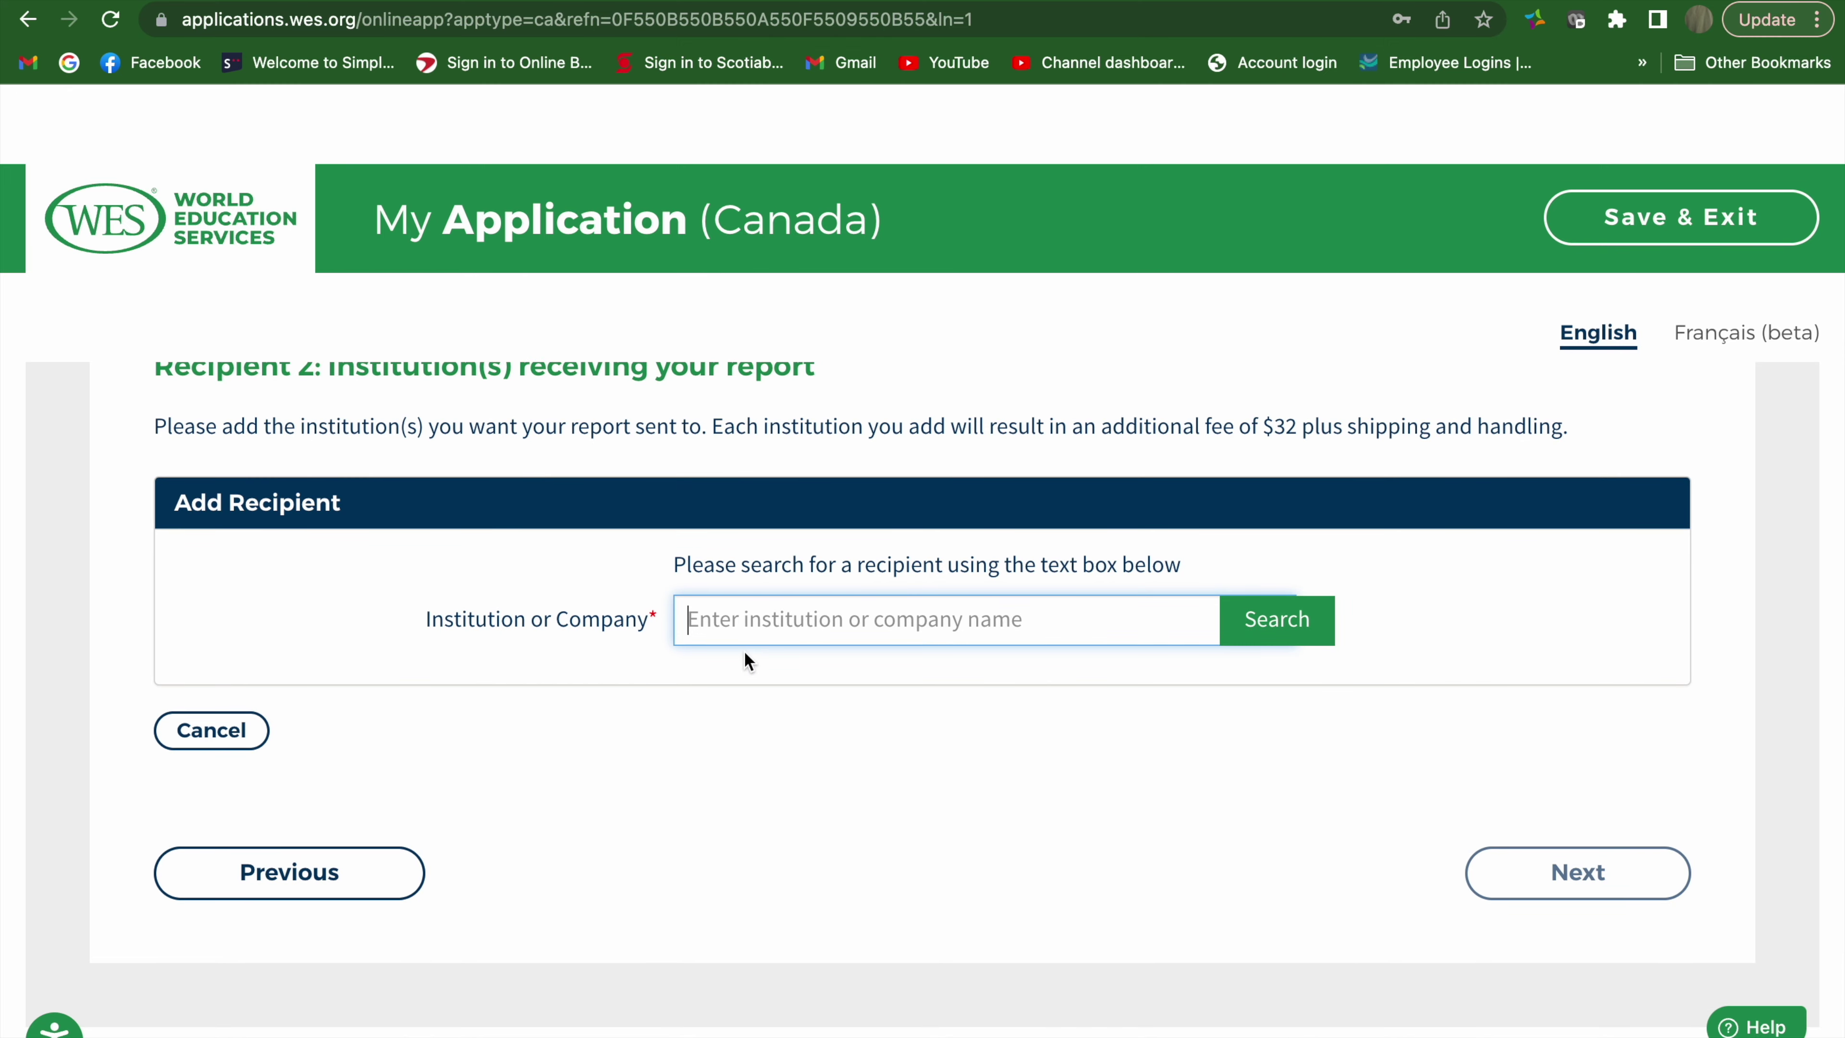
pyautogui.write('can')
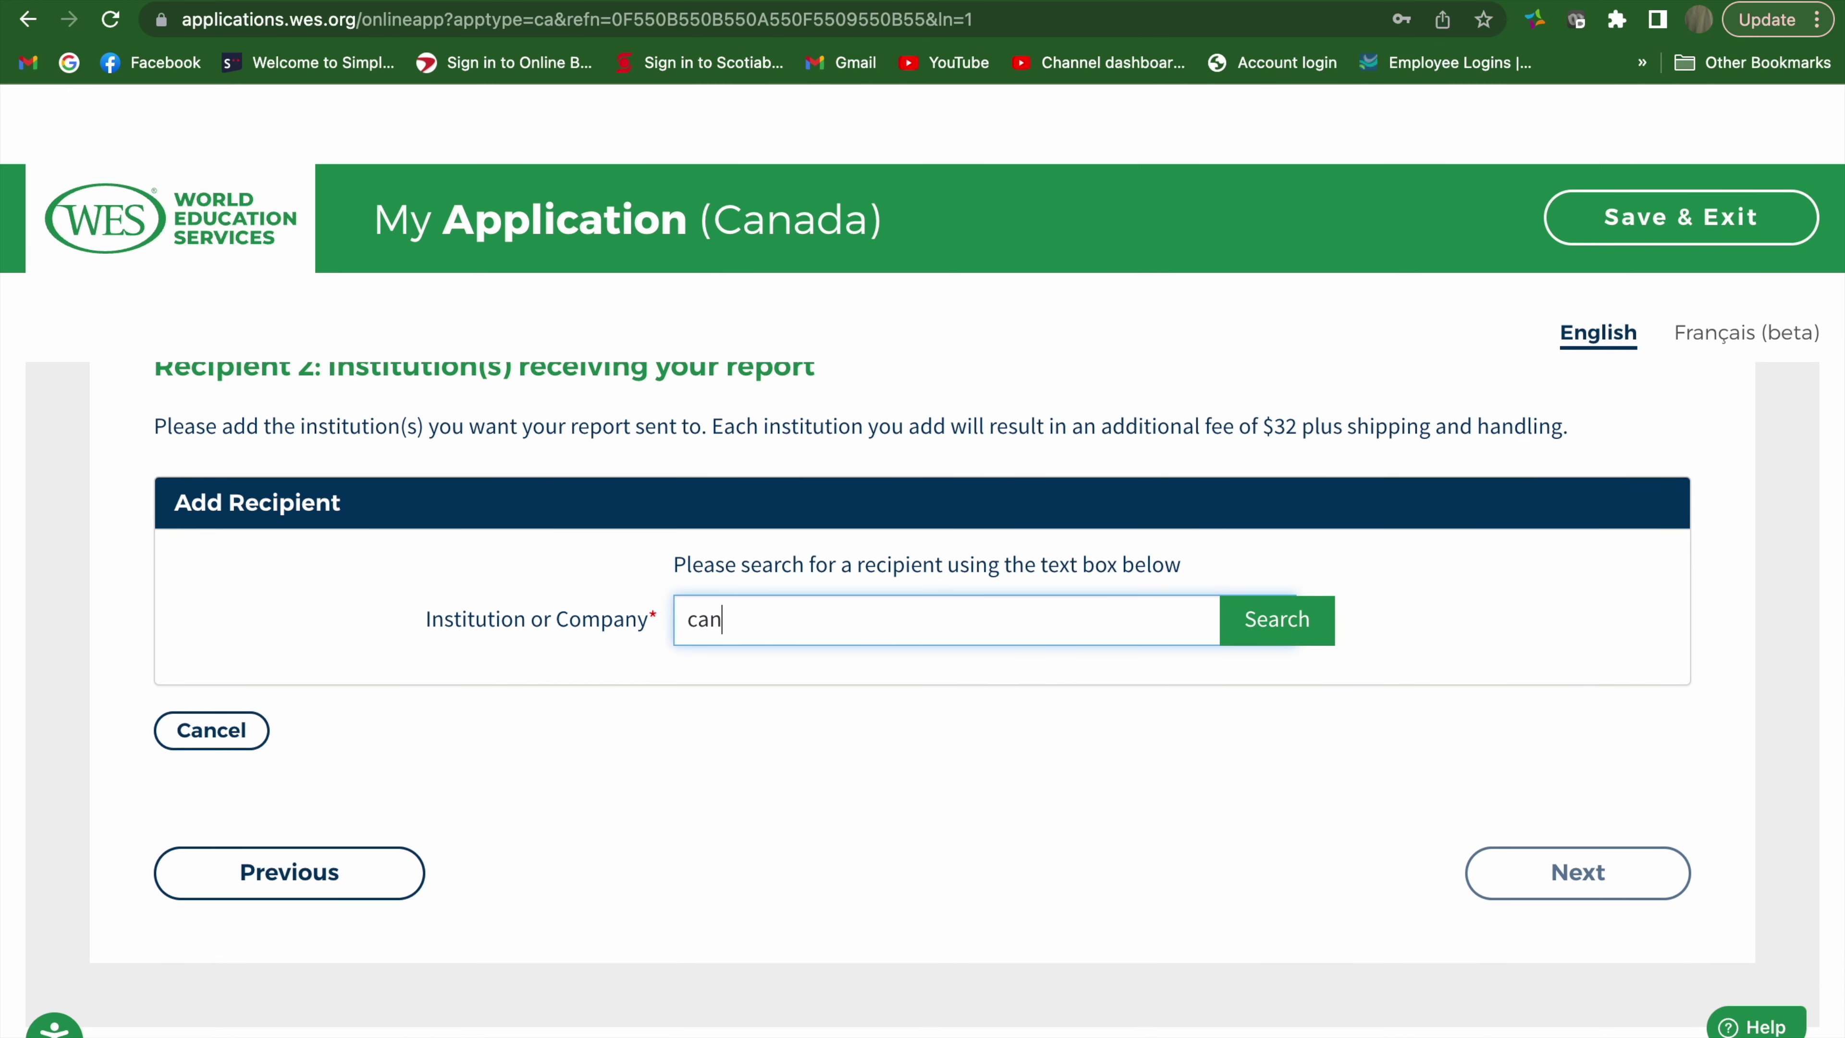
pyautogui.write('adian society ')
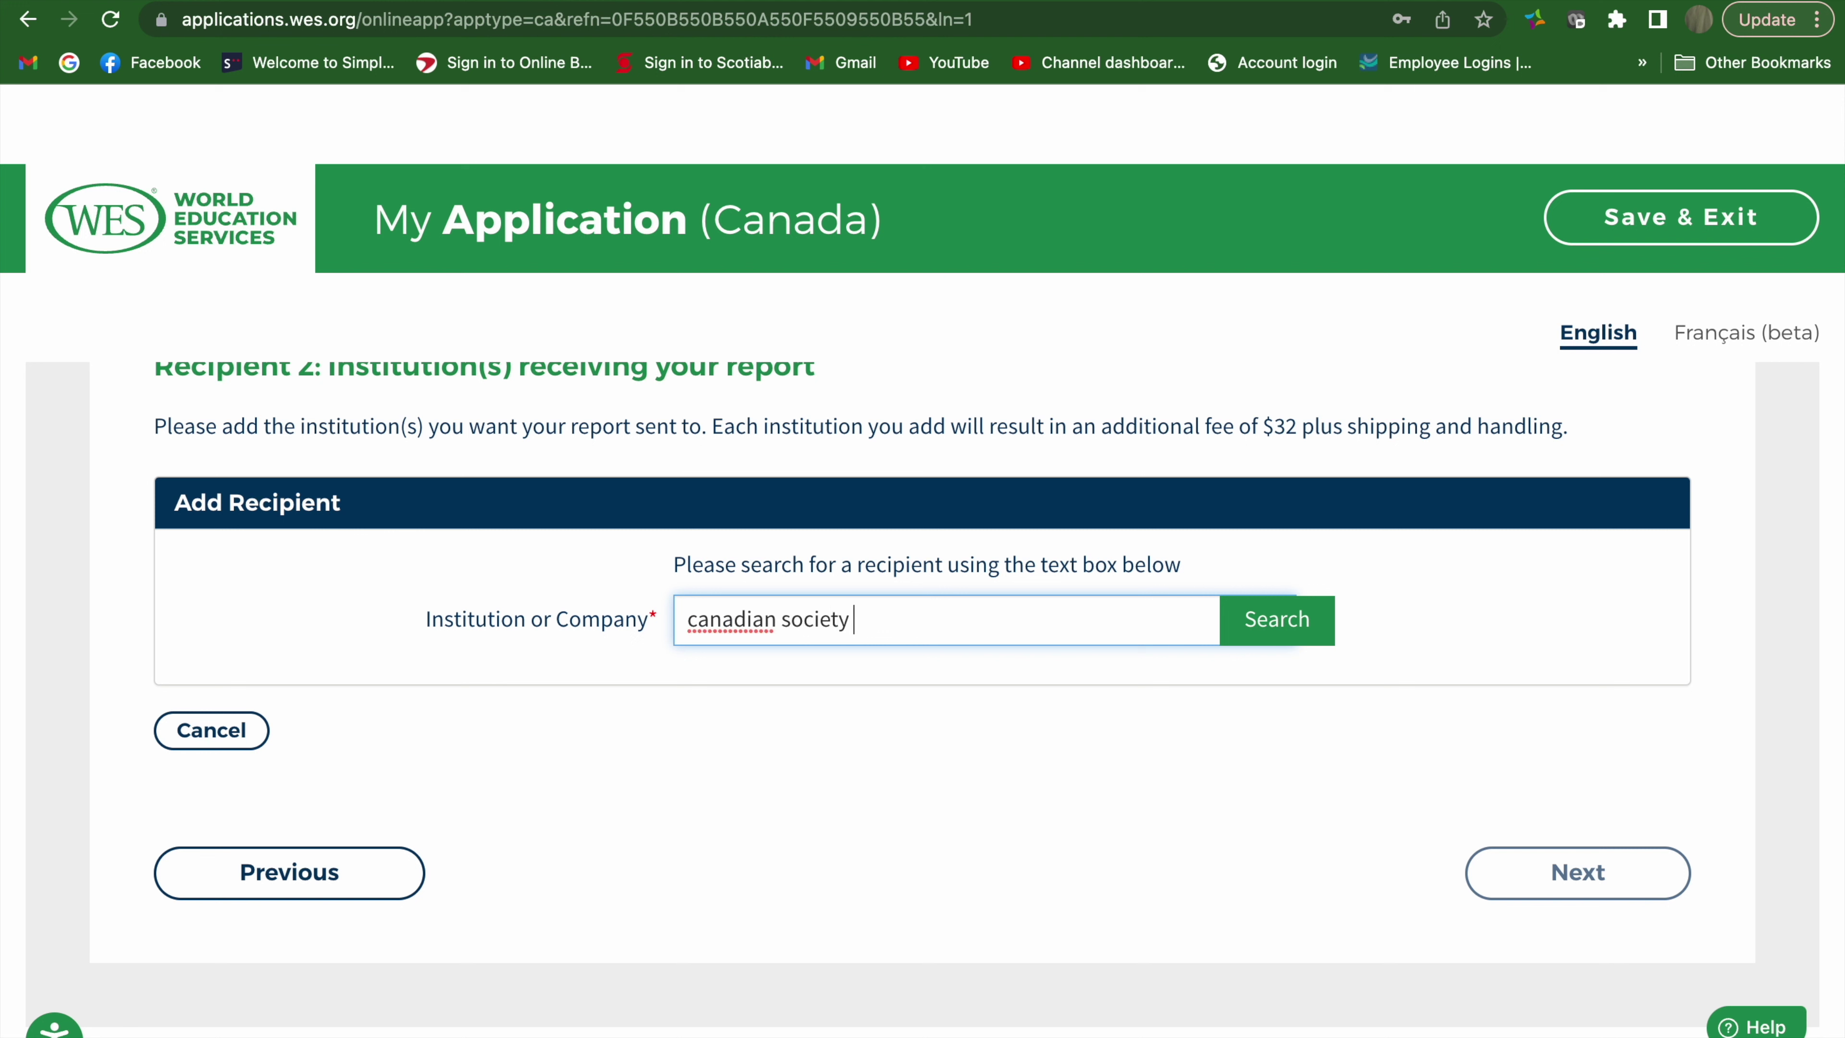
pyautogui.write('for medical labora')
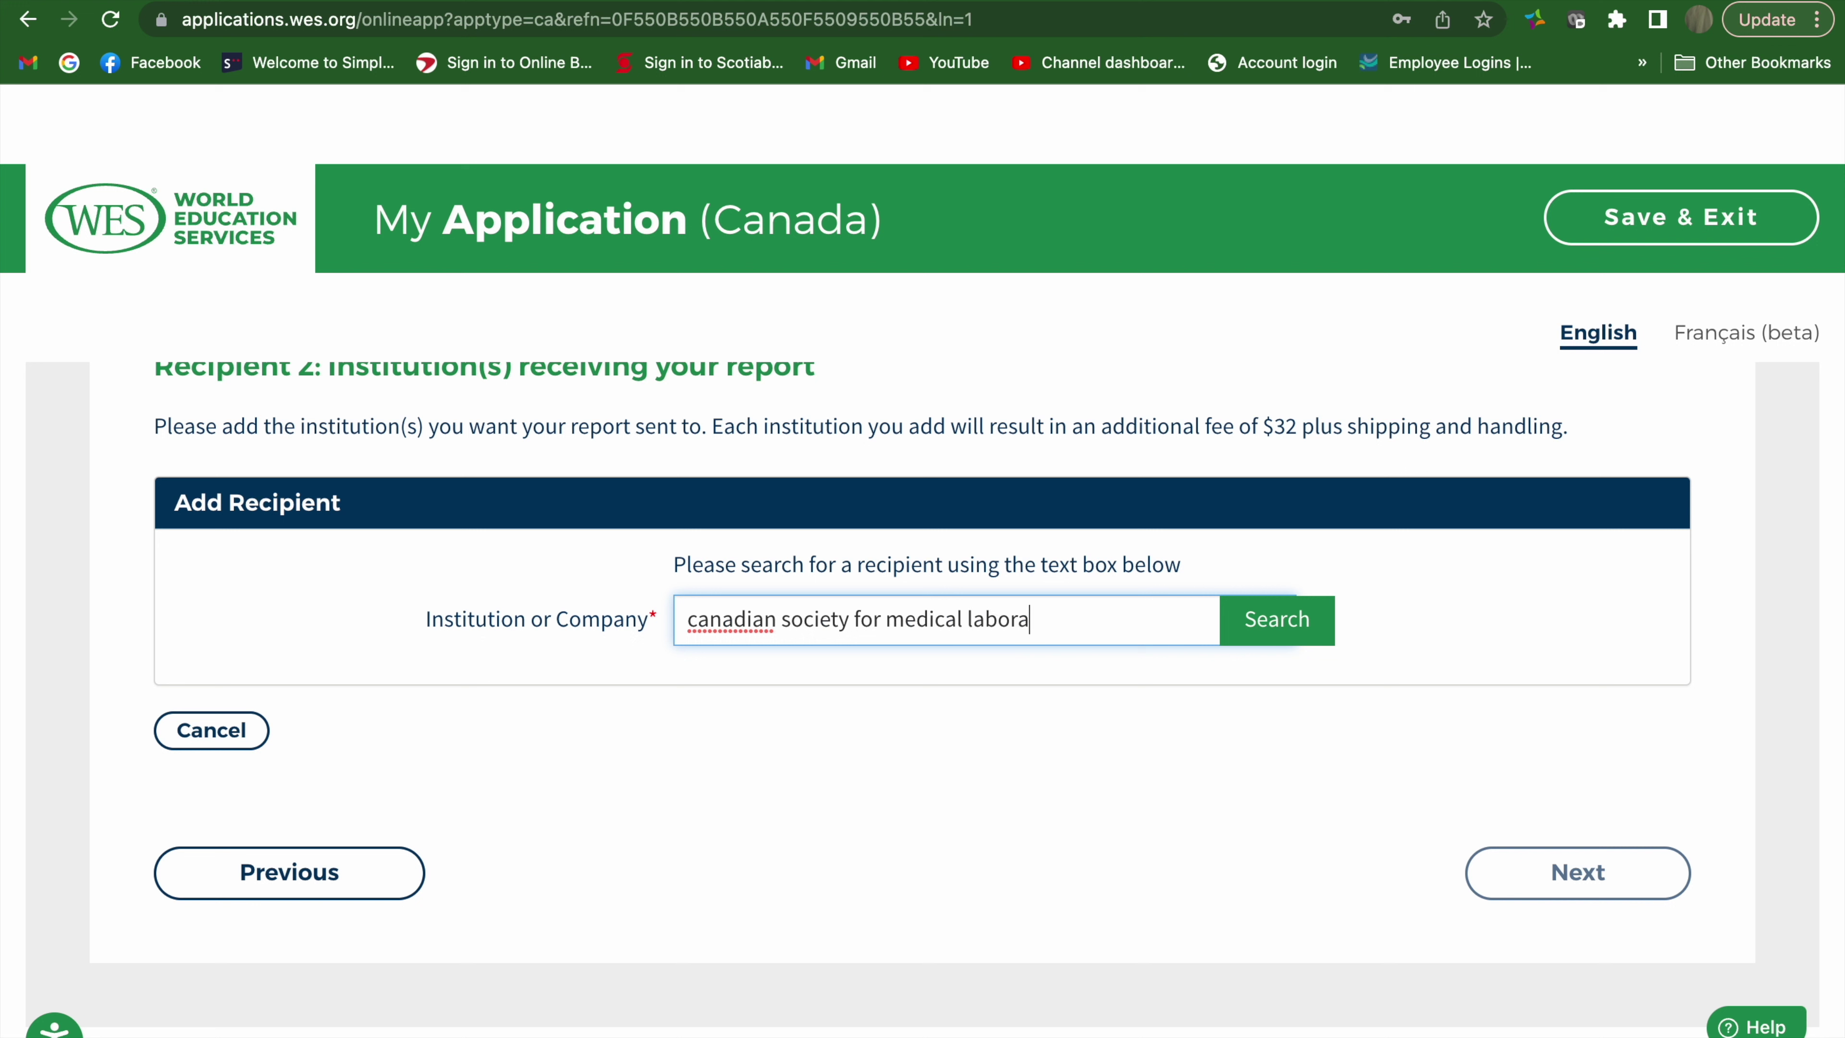
pyautogui.write('tory science')
pyautogui.click(1277, 620)
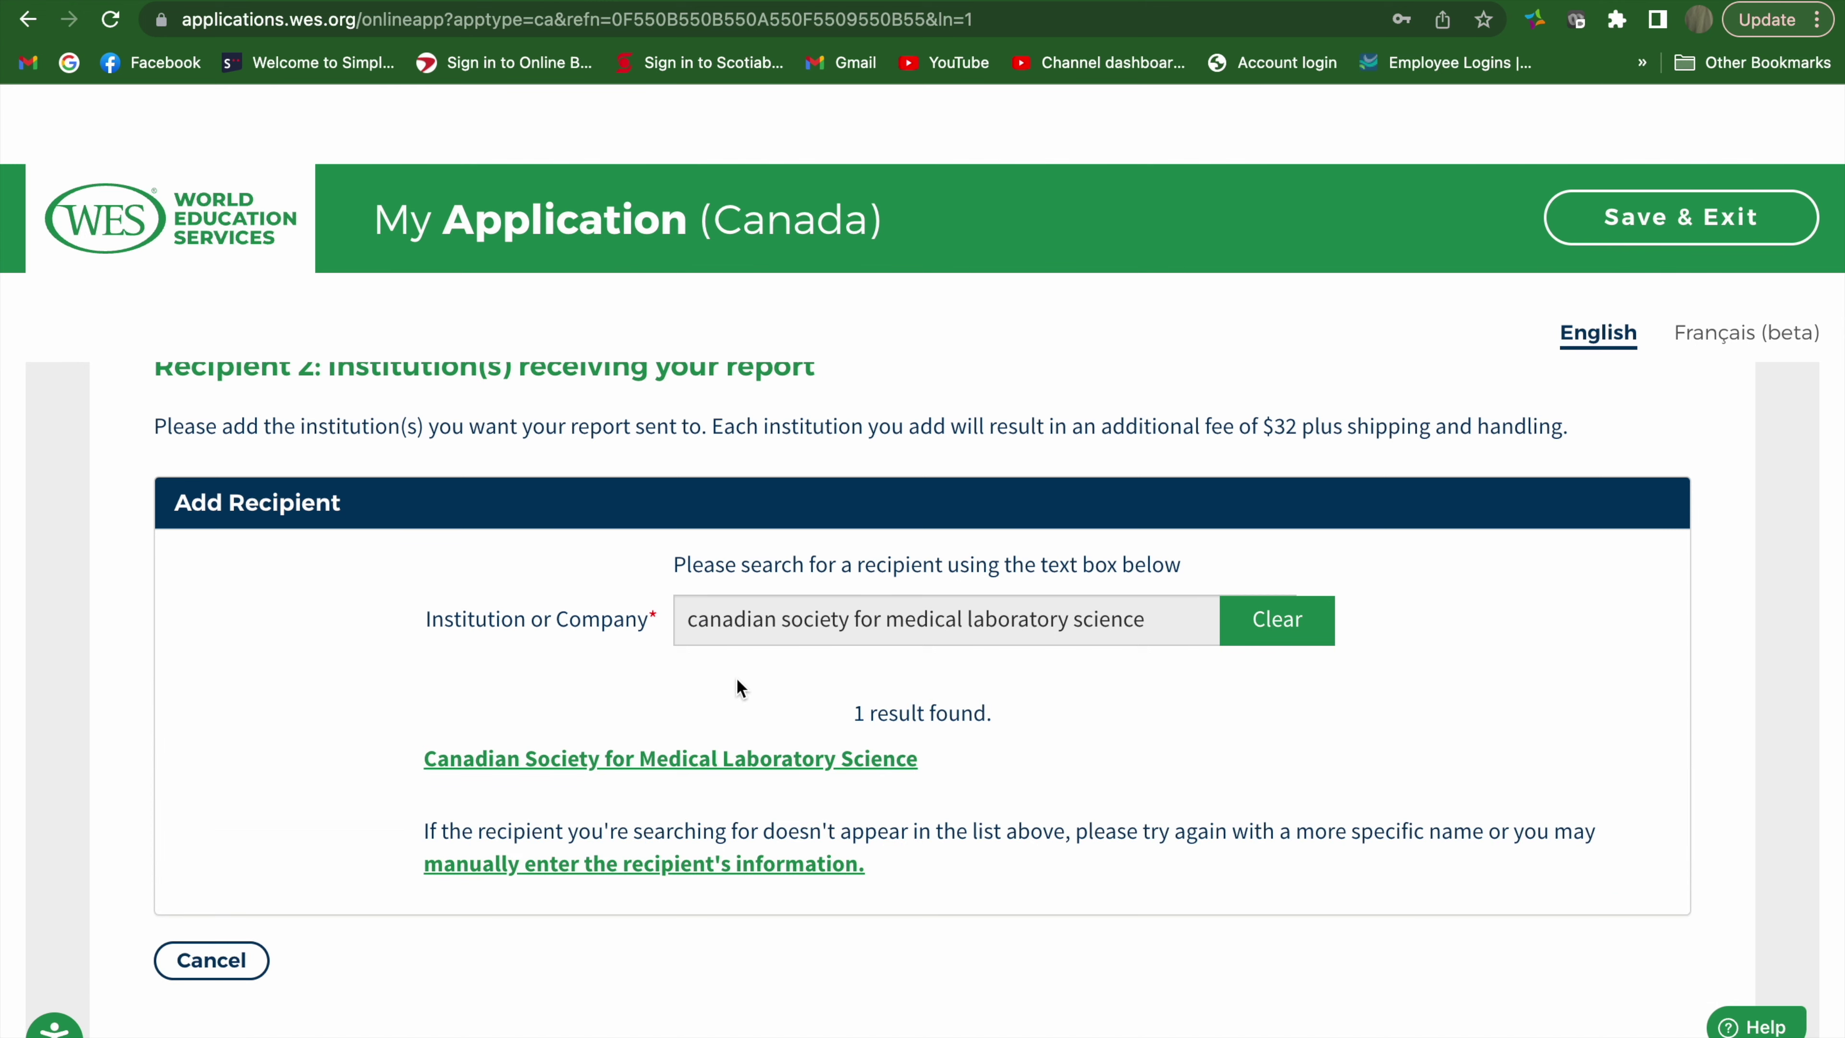
pyautogui.click(767, 760)
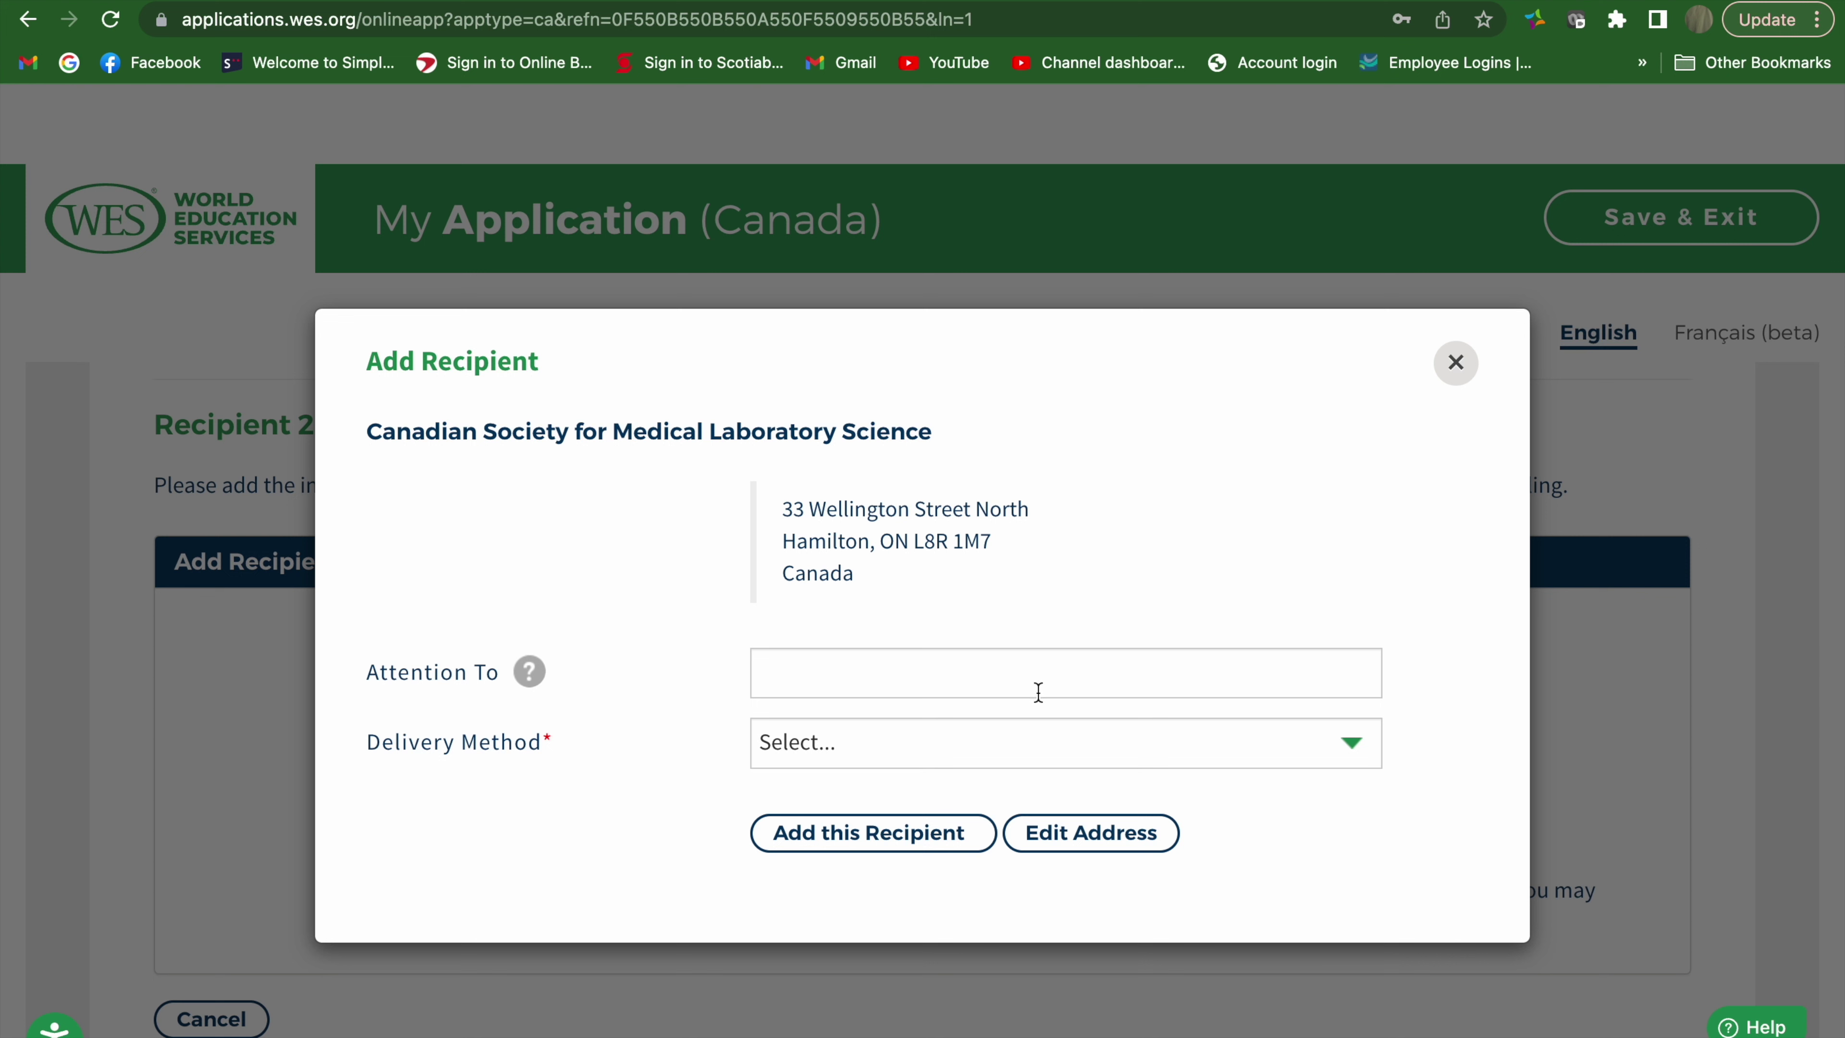
pyautogui.click(1044, 743)
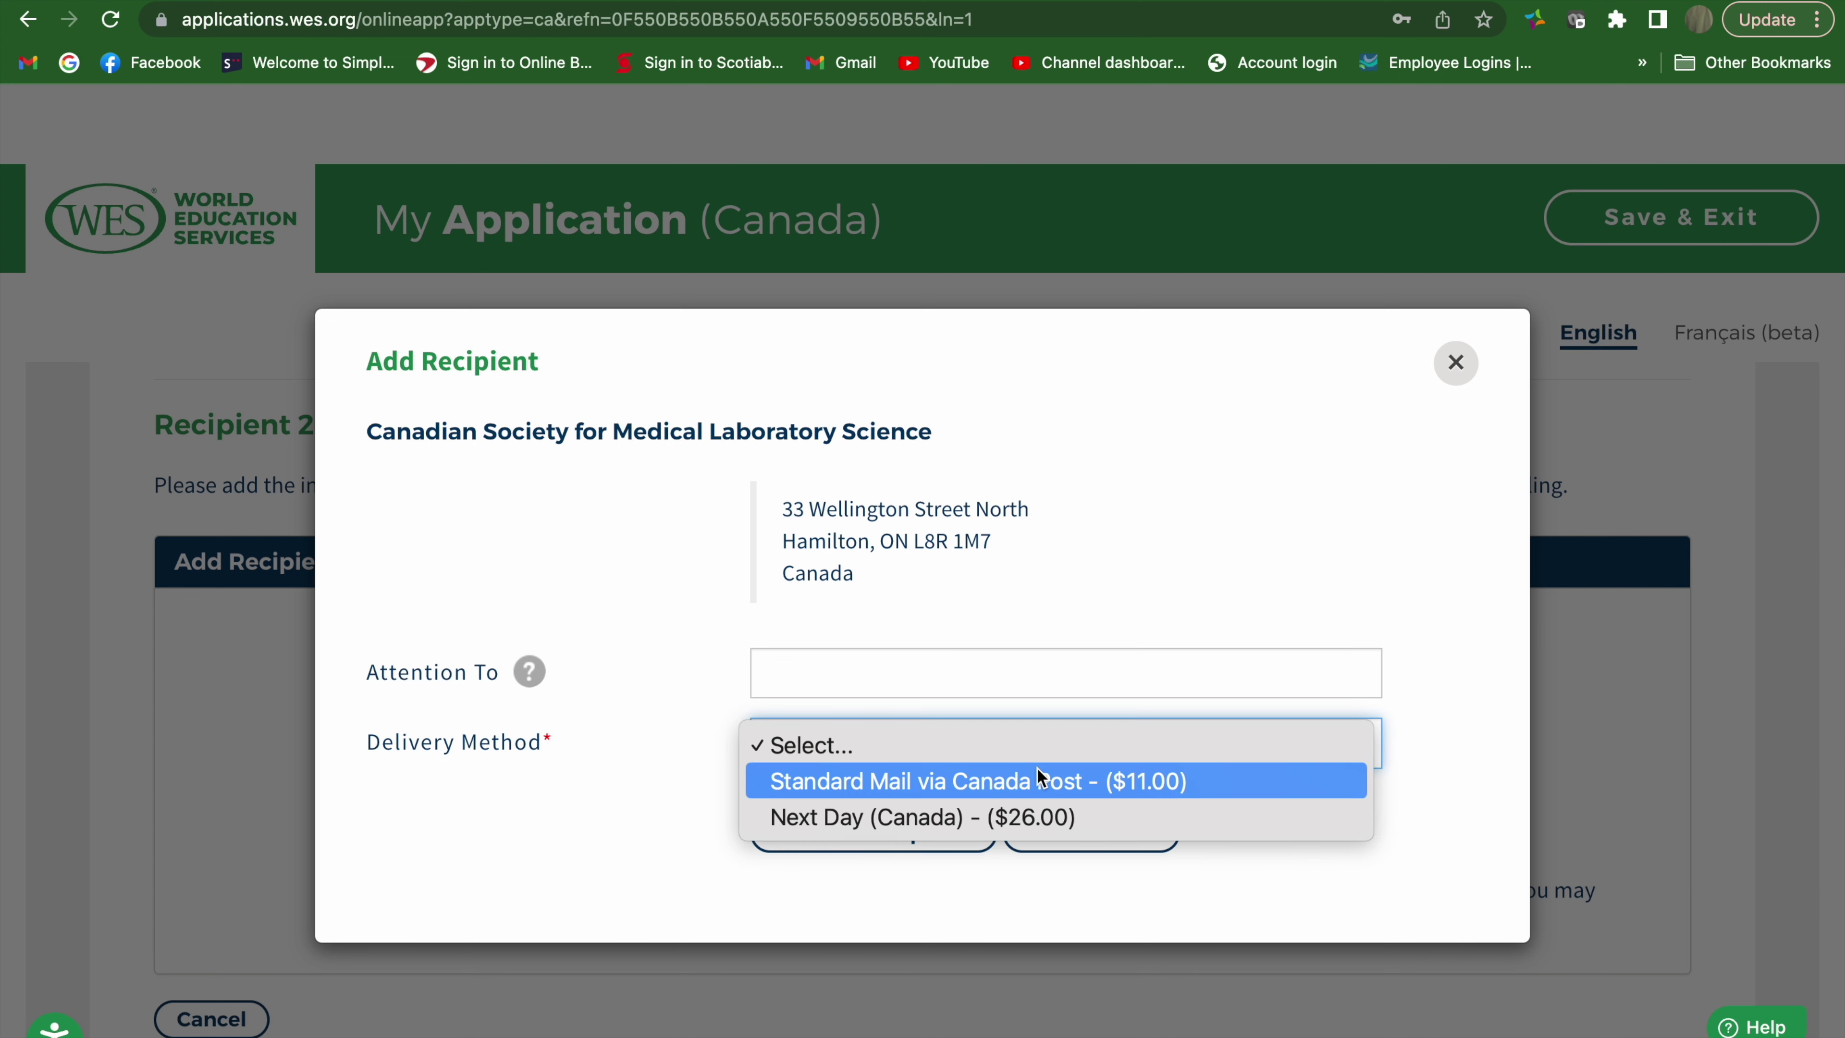
pyautogui.click(1023, 790)
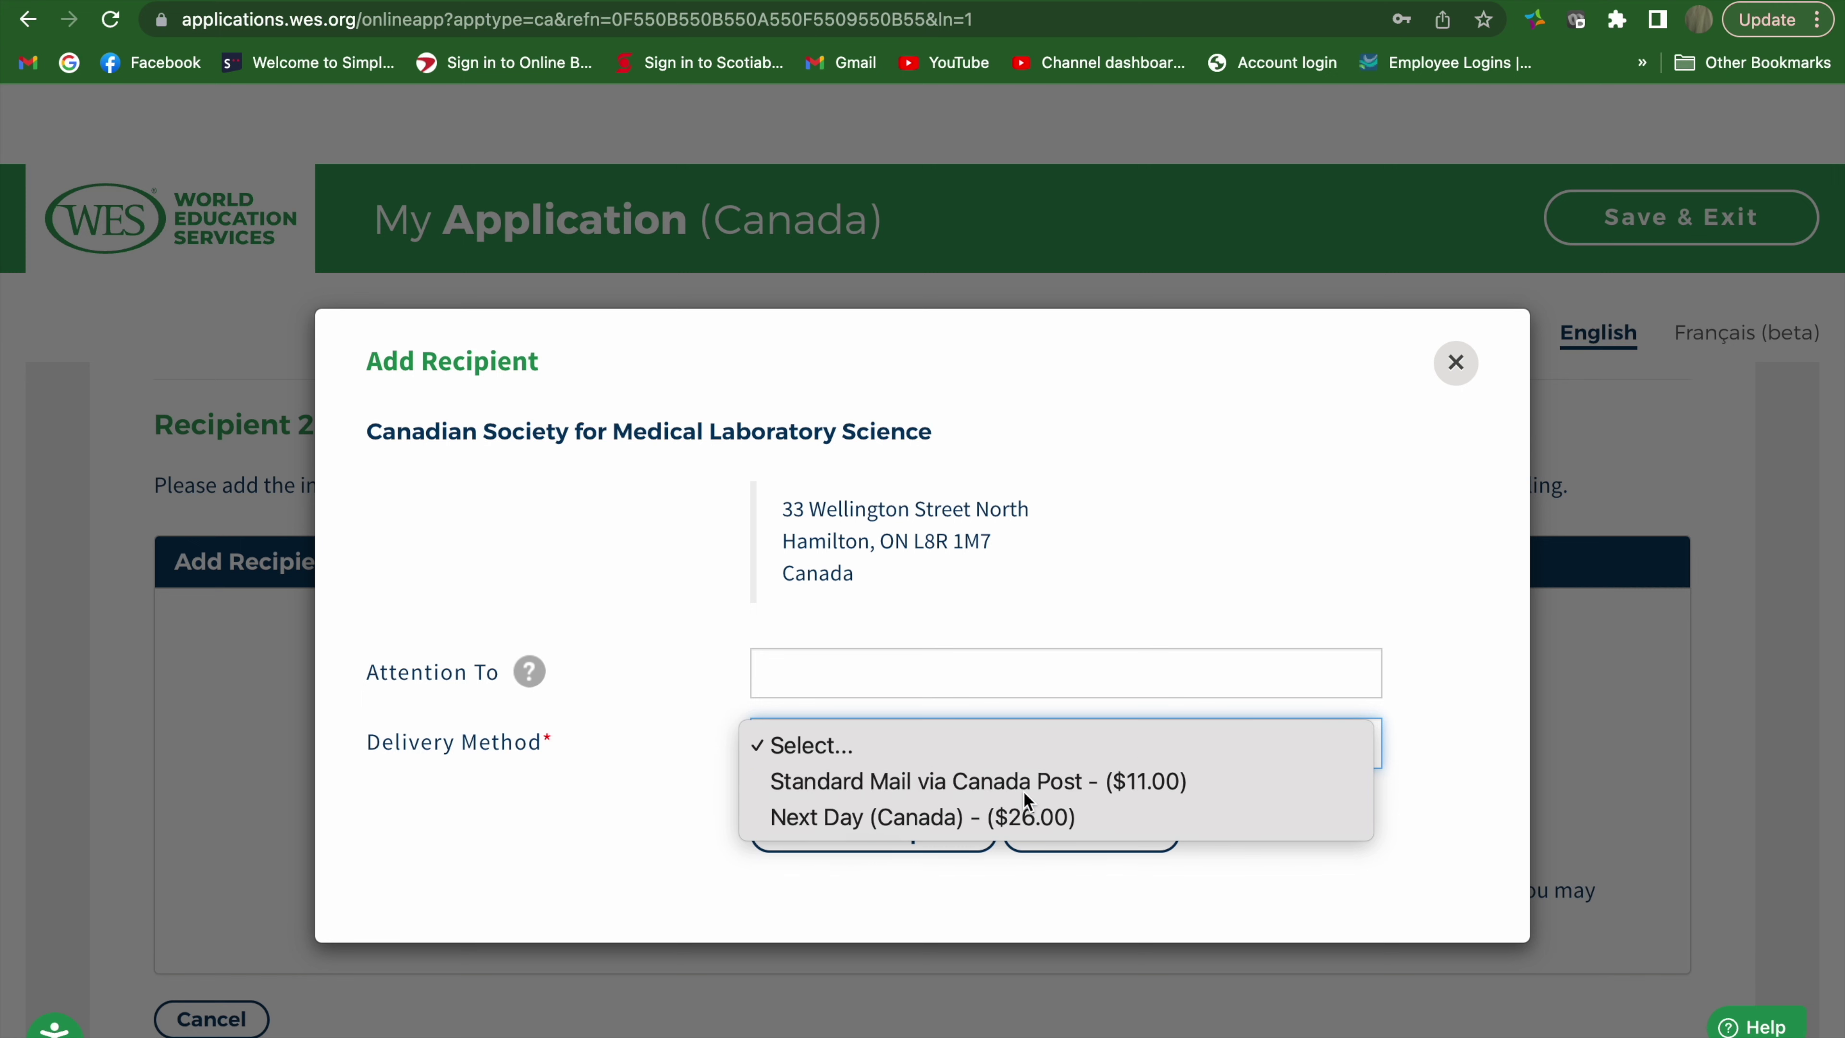
pyautogui.click(951, 836)
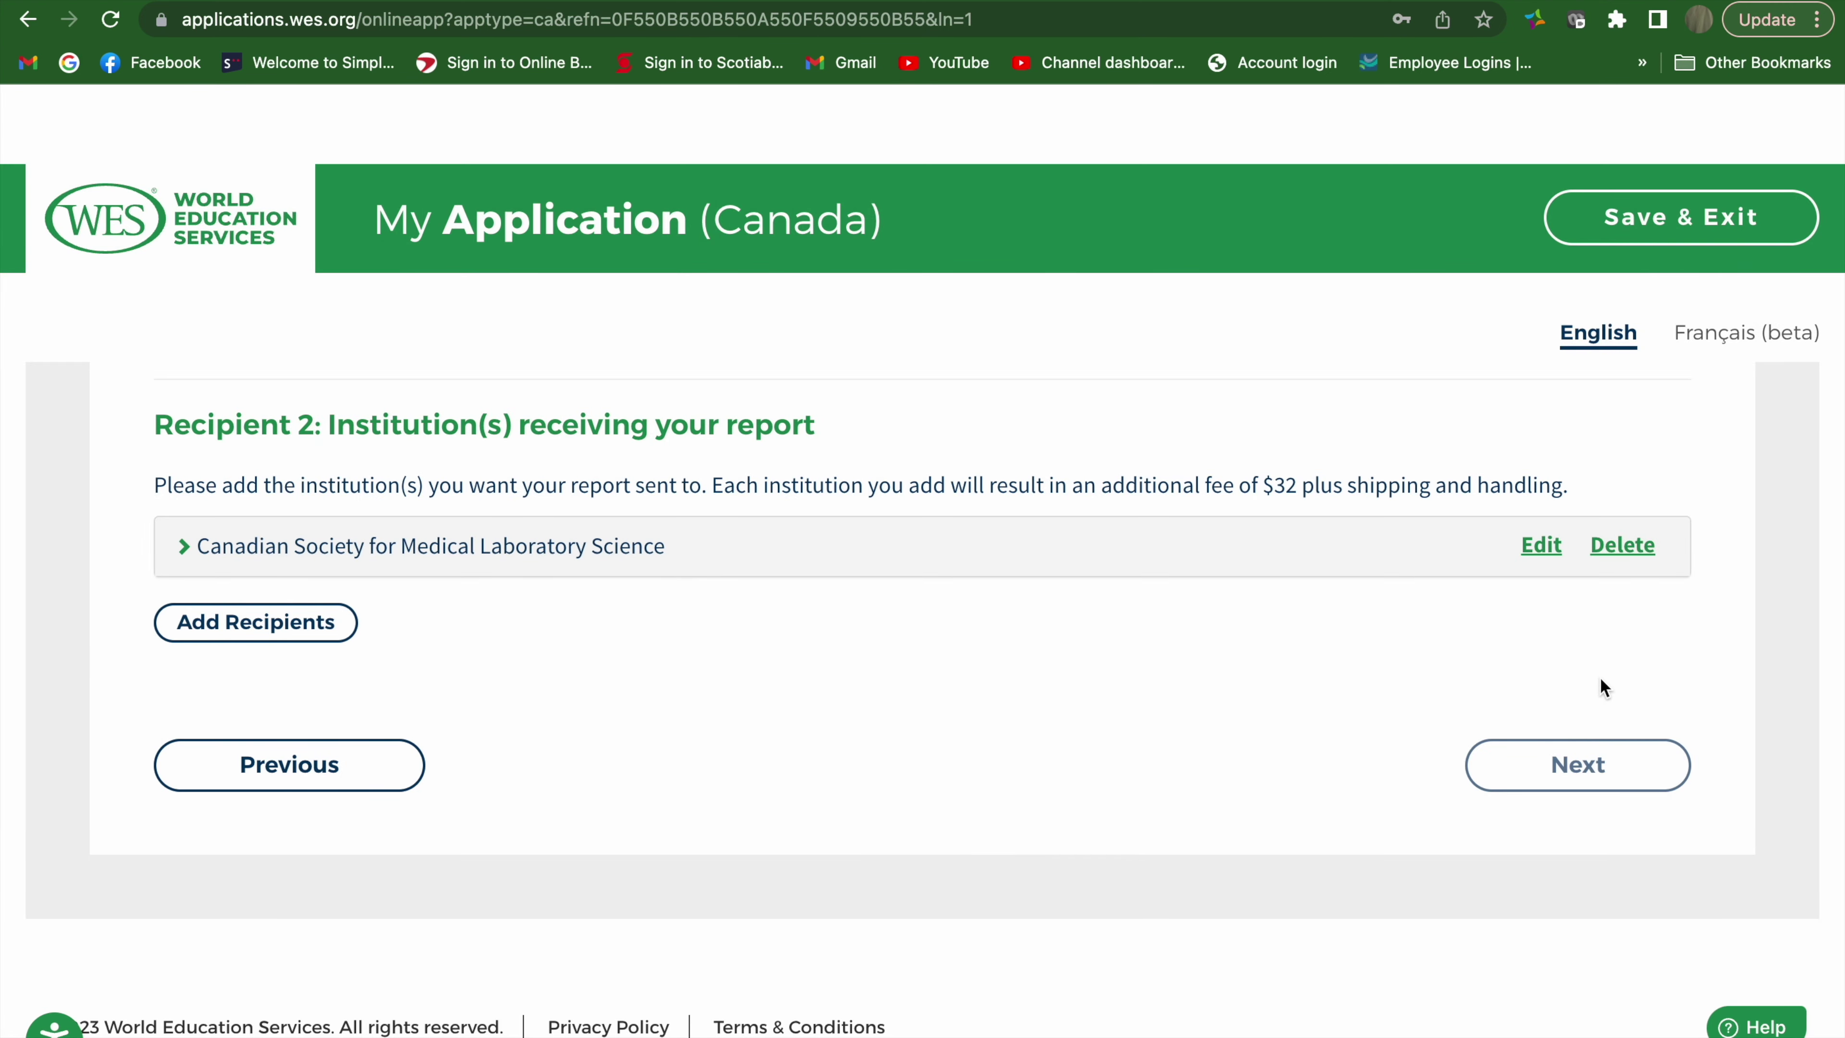
# After a blocked Next, start the mailing address with Canada as the country
pyautogui.click(1572, 753)
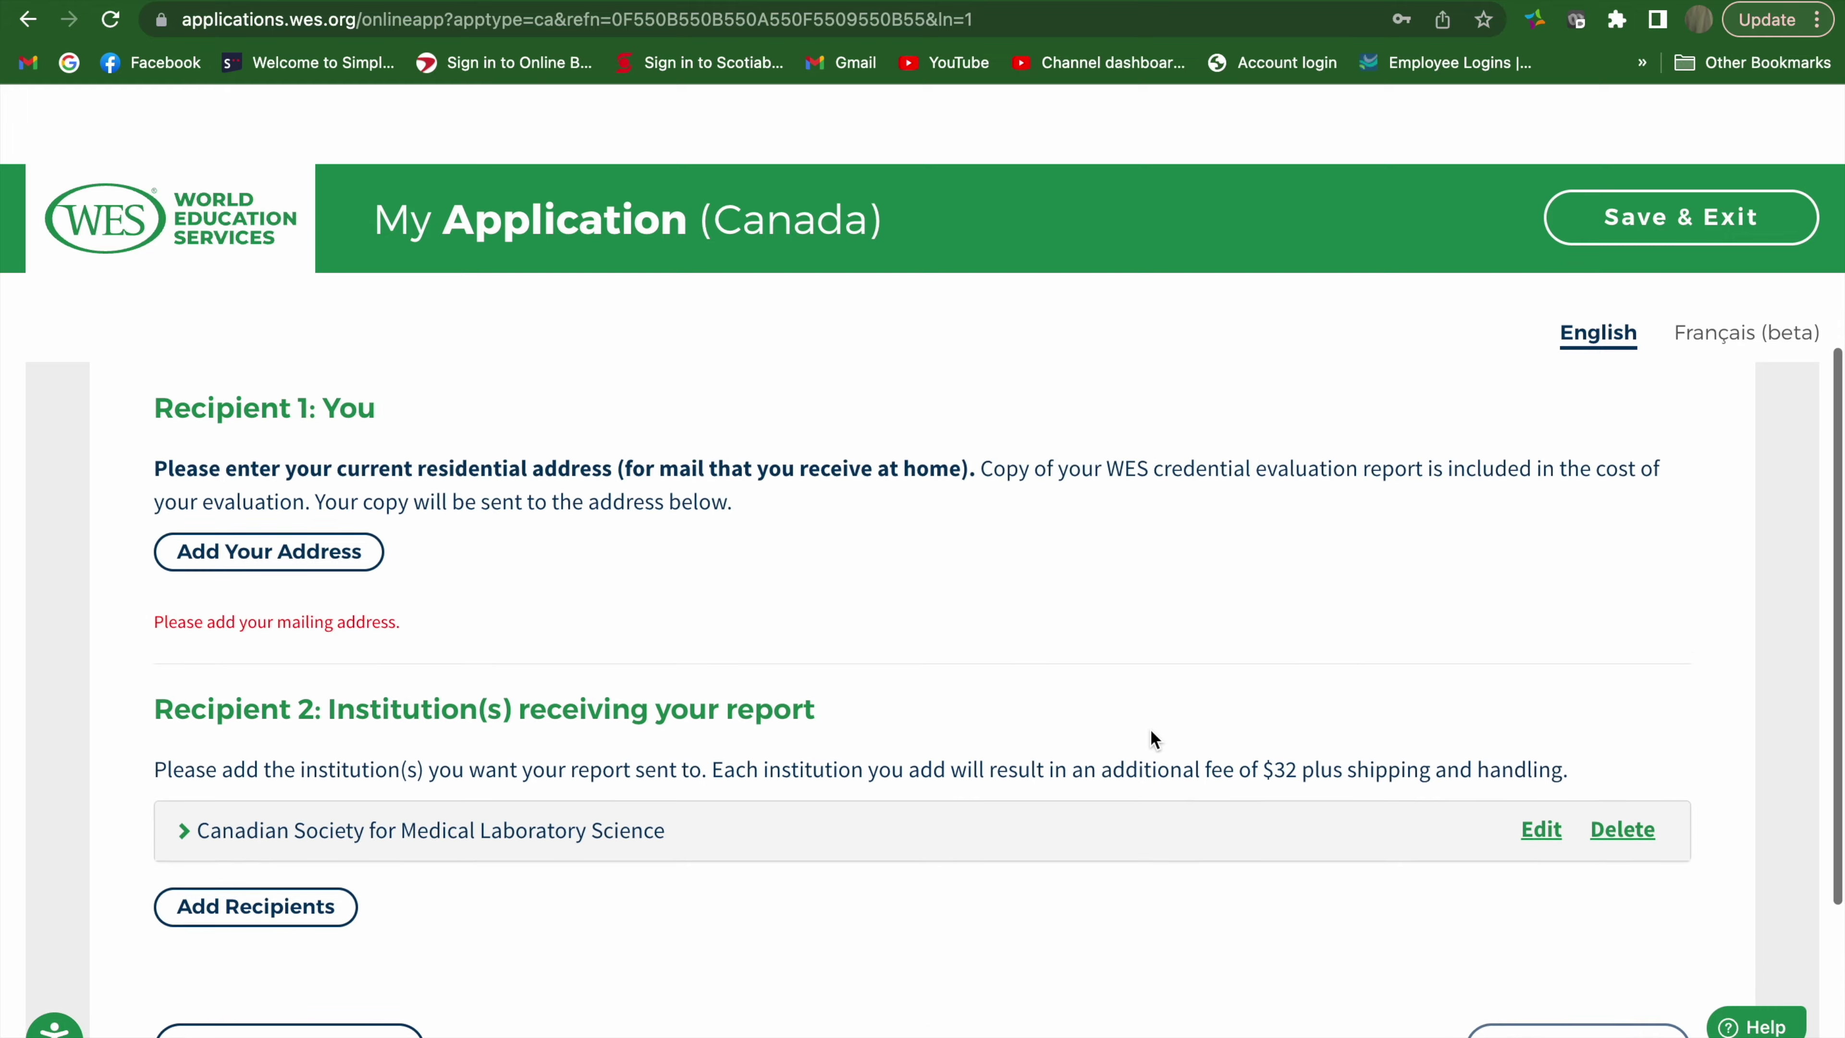
pyautogui.click(231, 594)
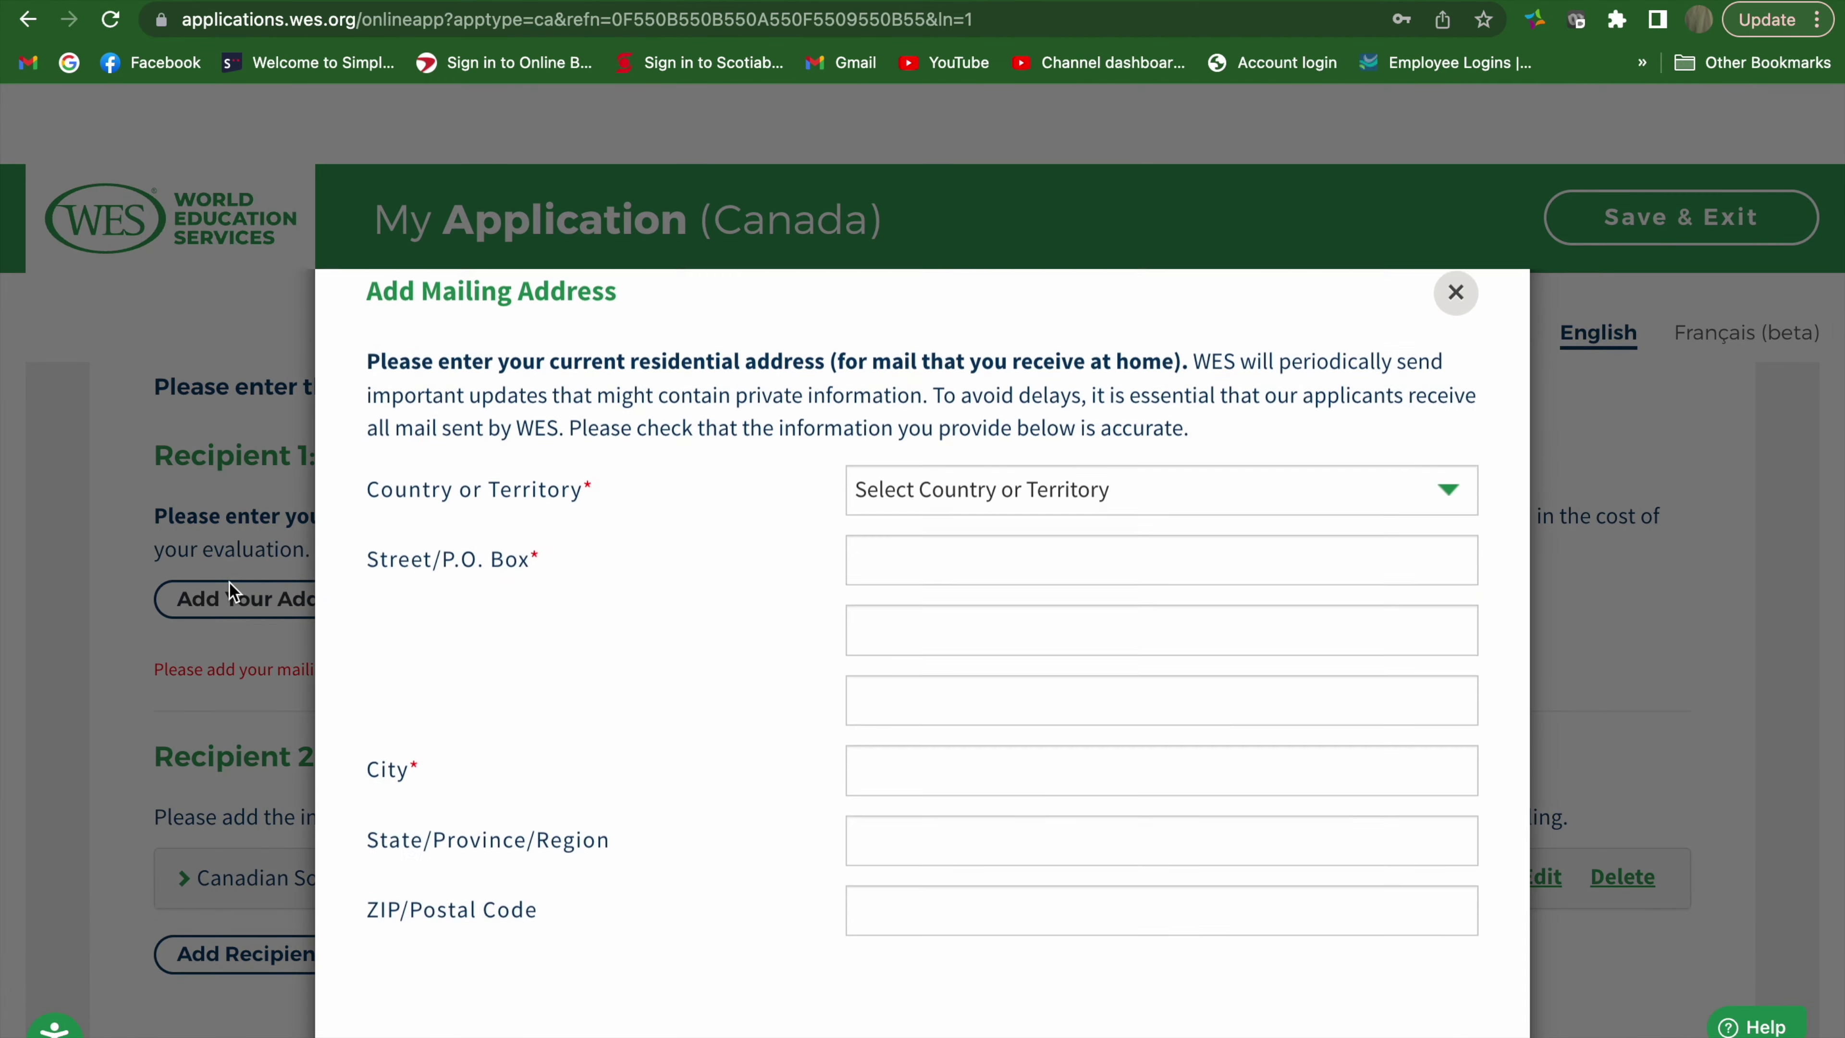
pyautogui.click(1226, 571)
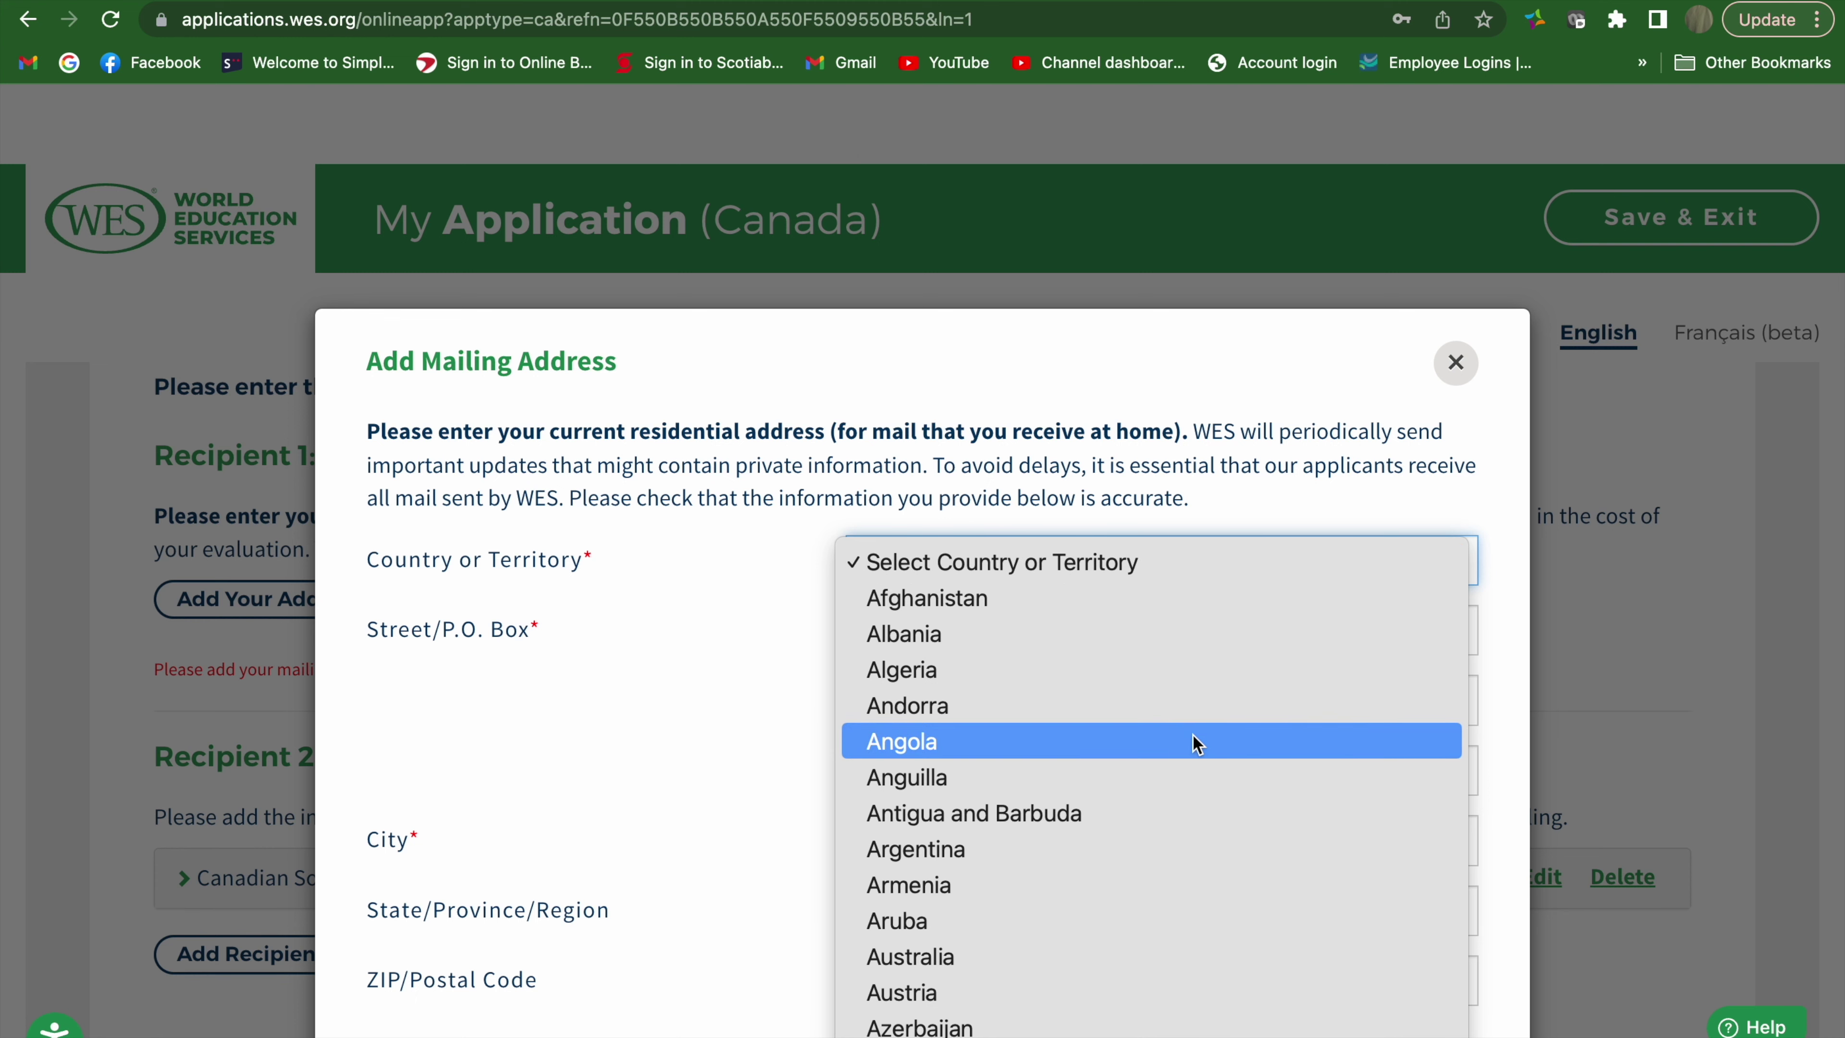
pyautogui.scroll(-5, 1192, 734)
pyautogui.scroll(-4, 1163, 721)
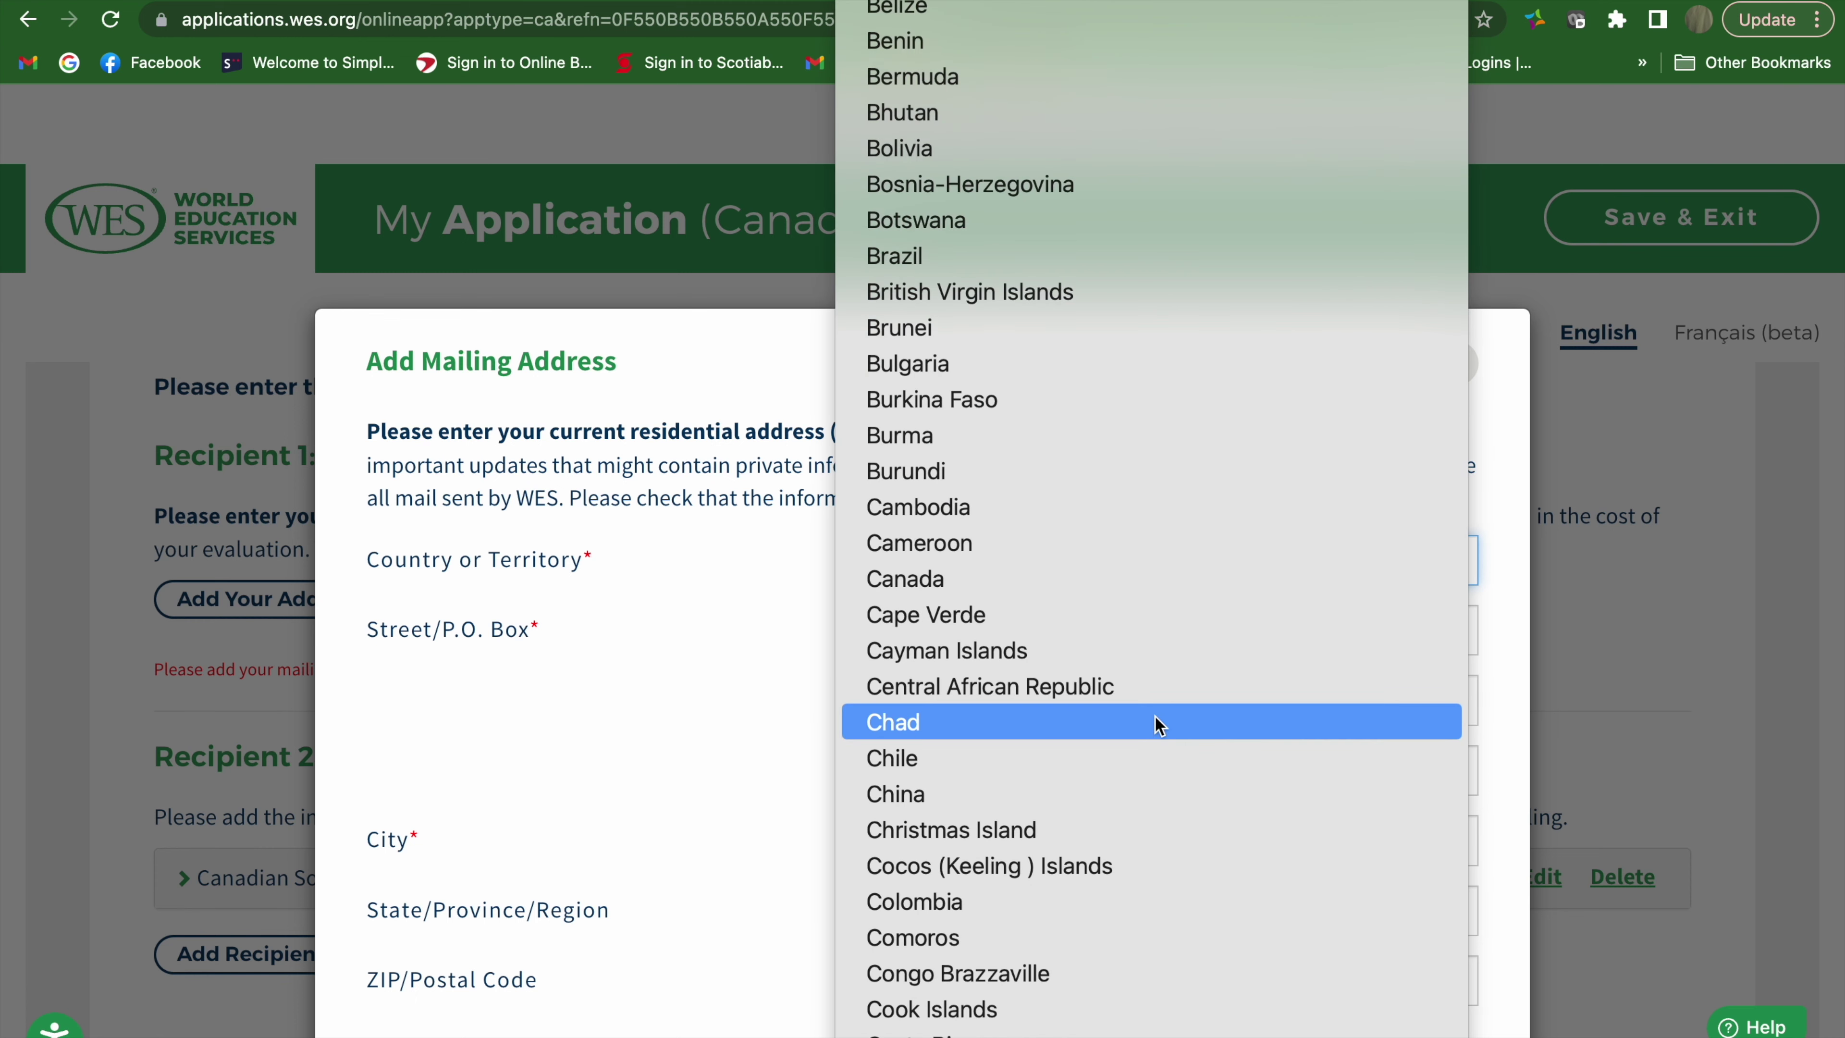
pyautogui.click(1045, 575)
# Enter the address city and bring up the province choices
pyautogui.scroll(-1, 1031, 809)
pyautogui.click(1031, 809)
pyautogui.write('winnipeg')
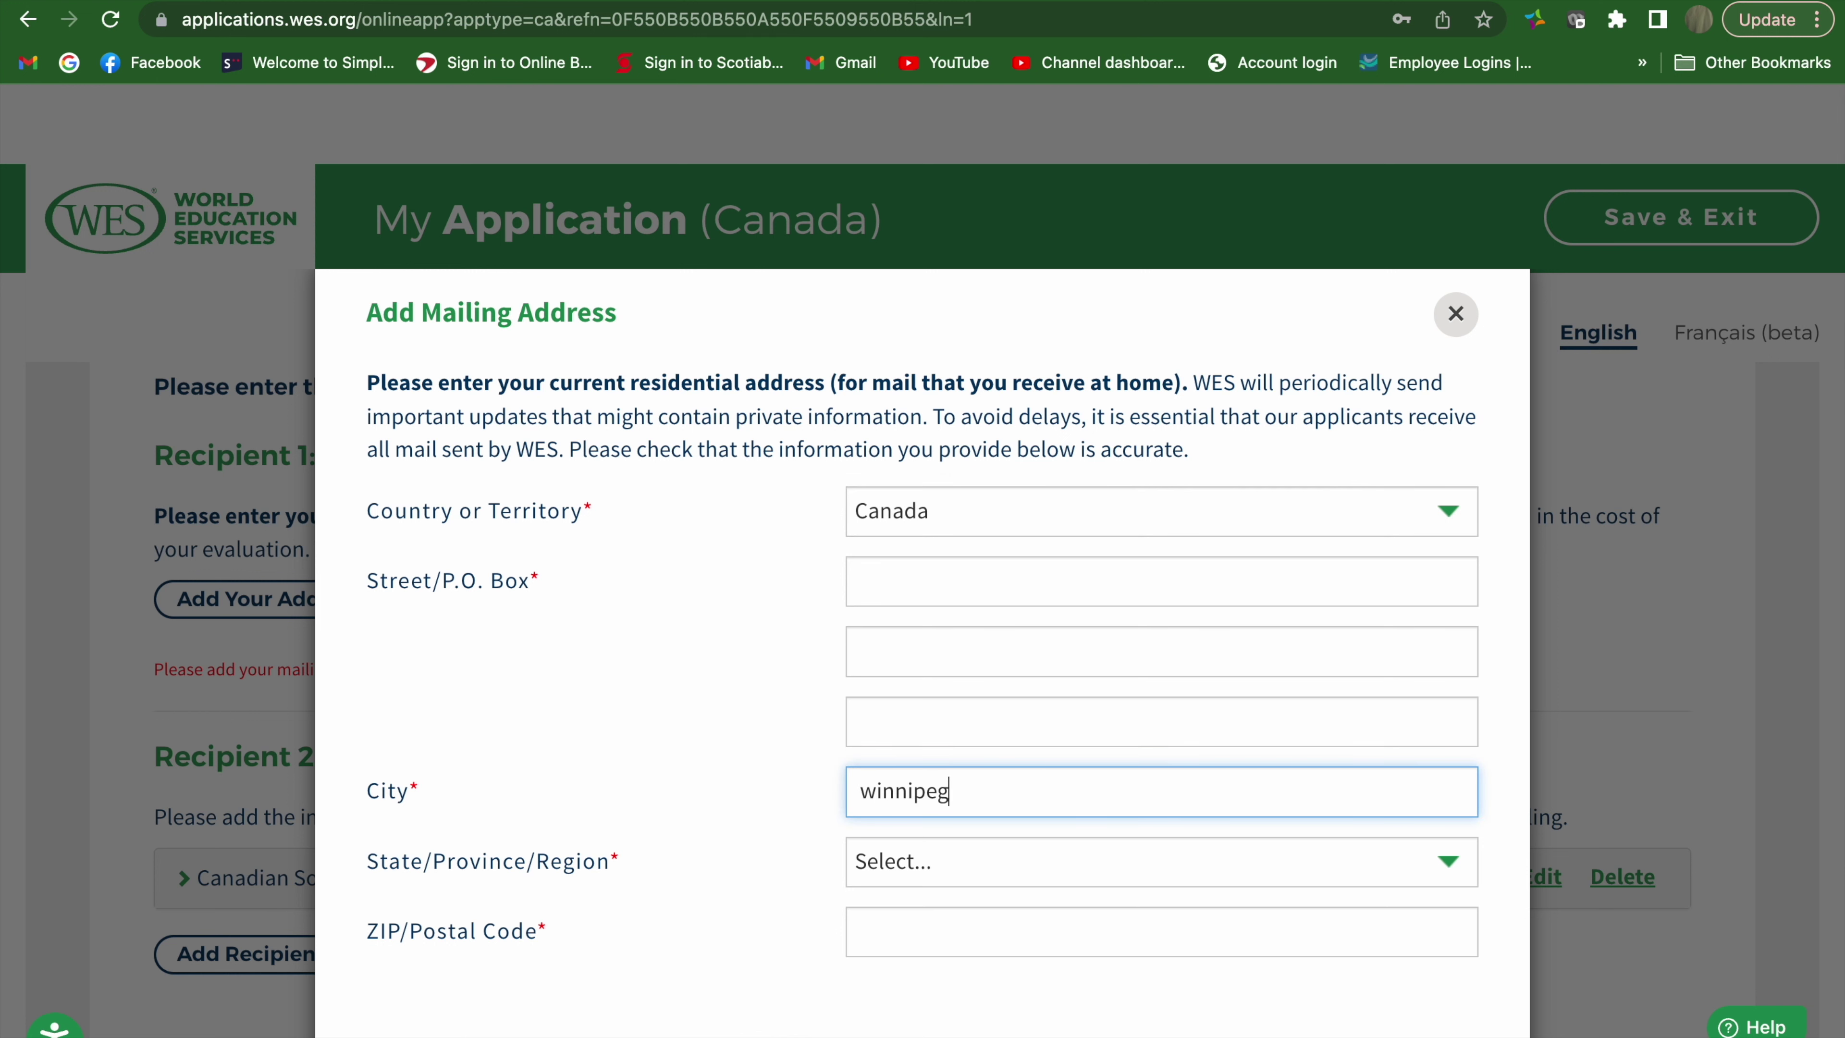
pyautogui.scroll(-2, 1031, 809)
pyautogui.click(1139, 794)
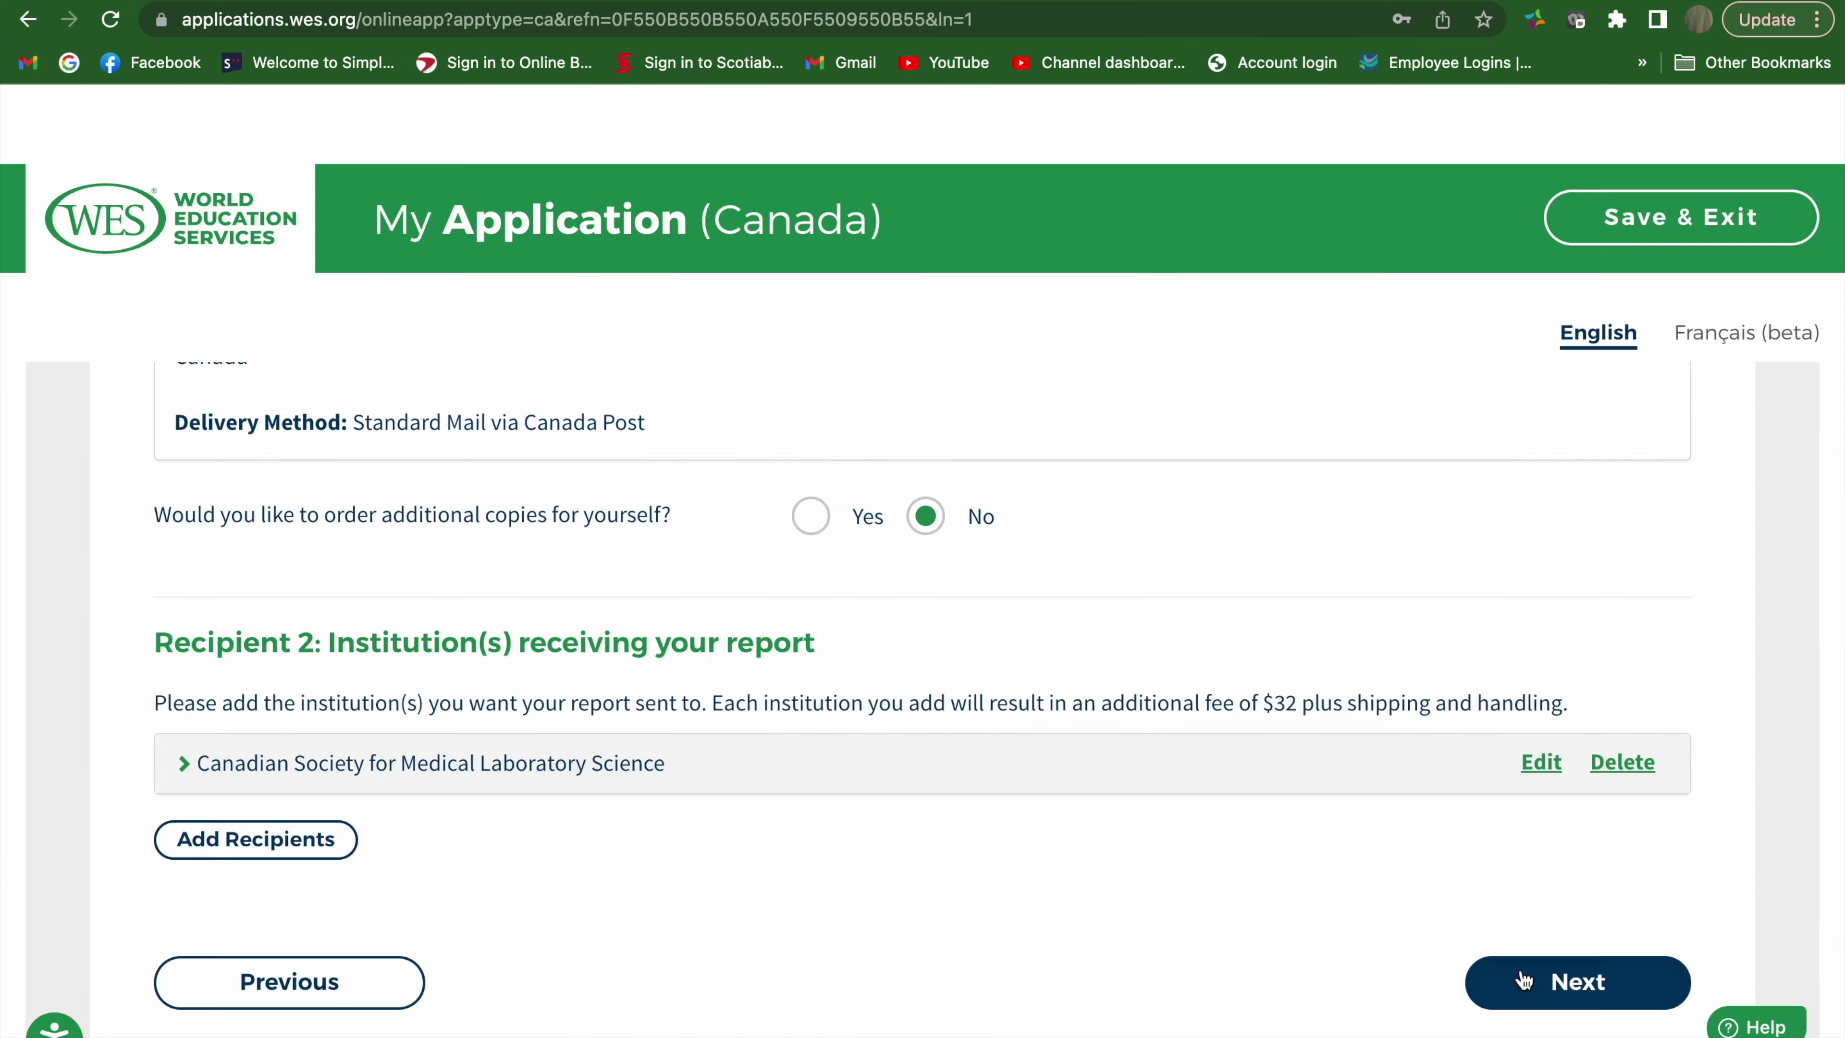
# Choose the address province, review the ICAP vs Basic comparison, and continue to Required Documents
pyautogui.click(1523, 977)
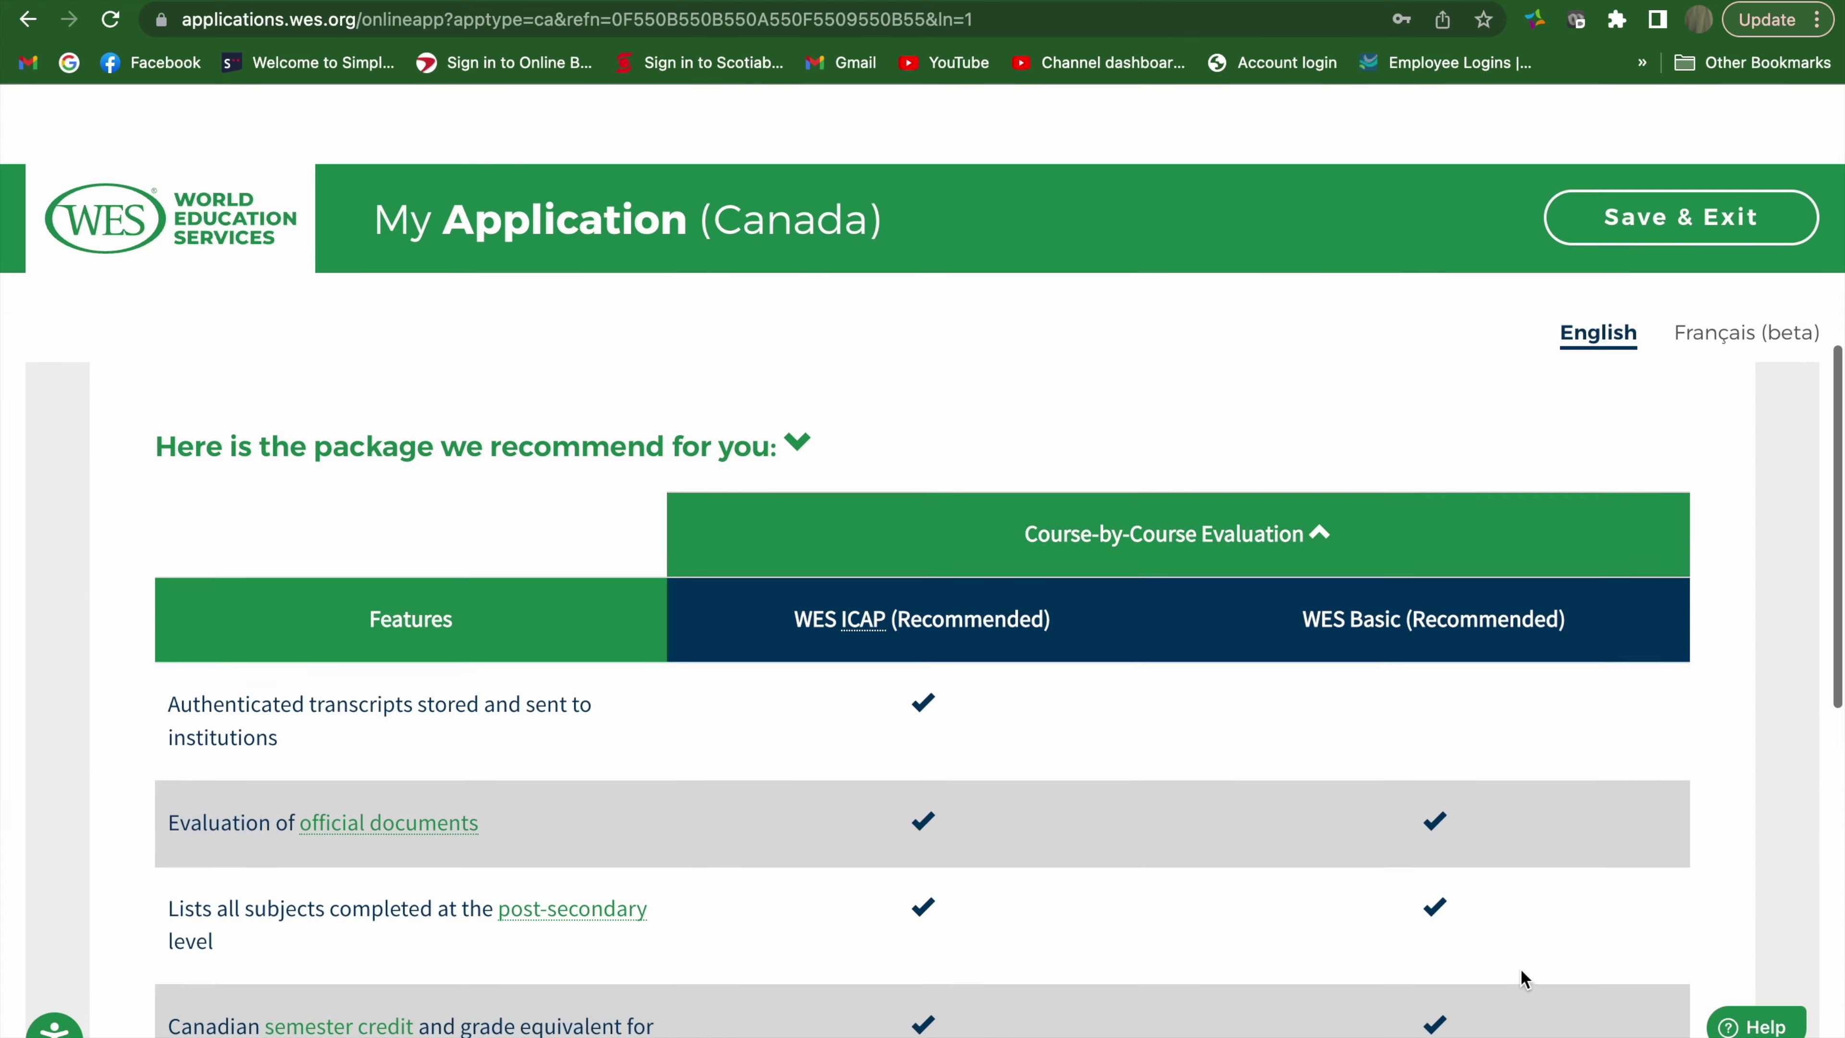
pyautogui.scroll(5, 1523, 977)
pyautogui.scroll(-8, 1523, 977)
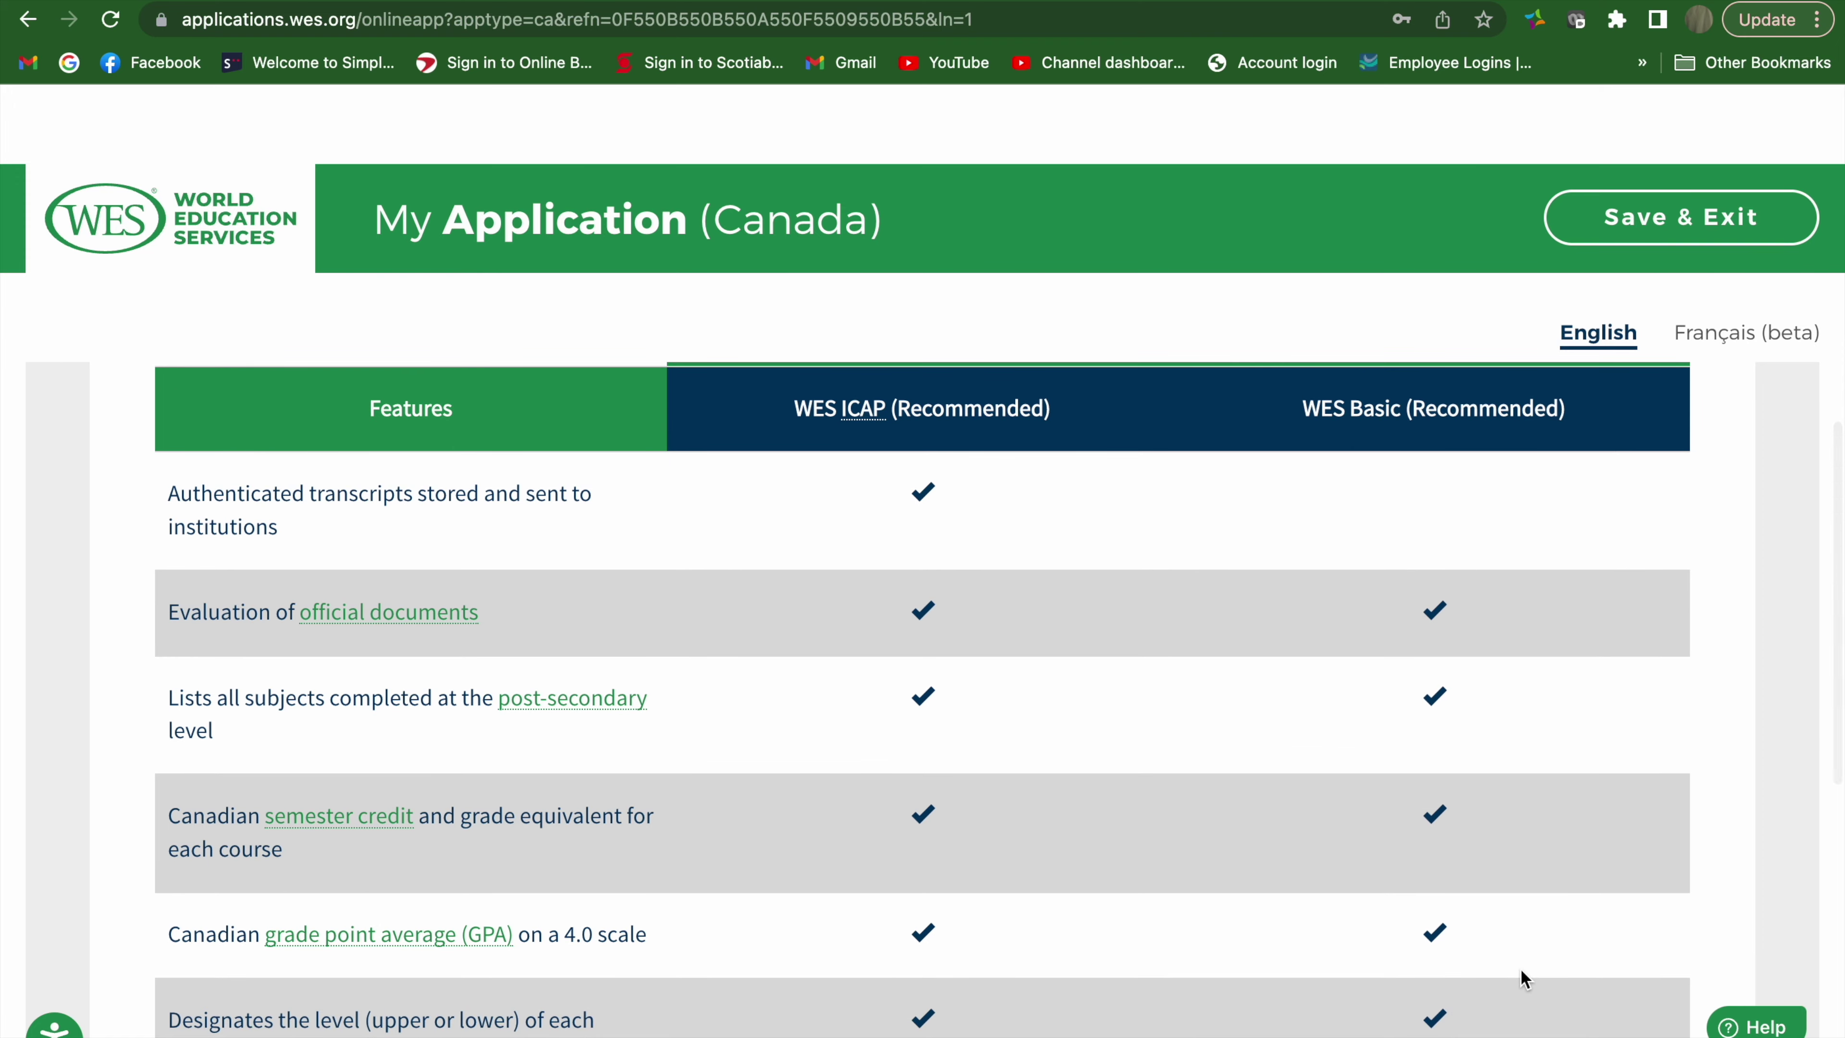
pyautogui.scroll(-1, 1524, 978)
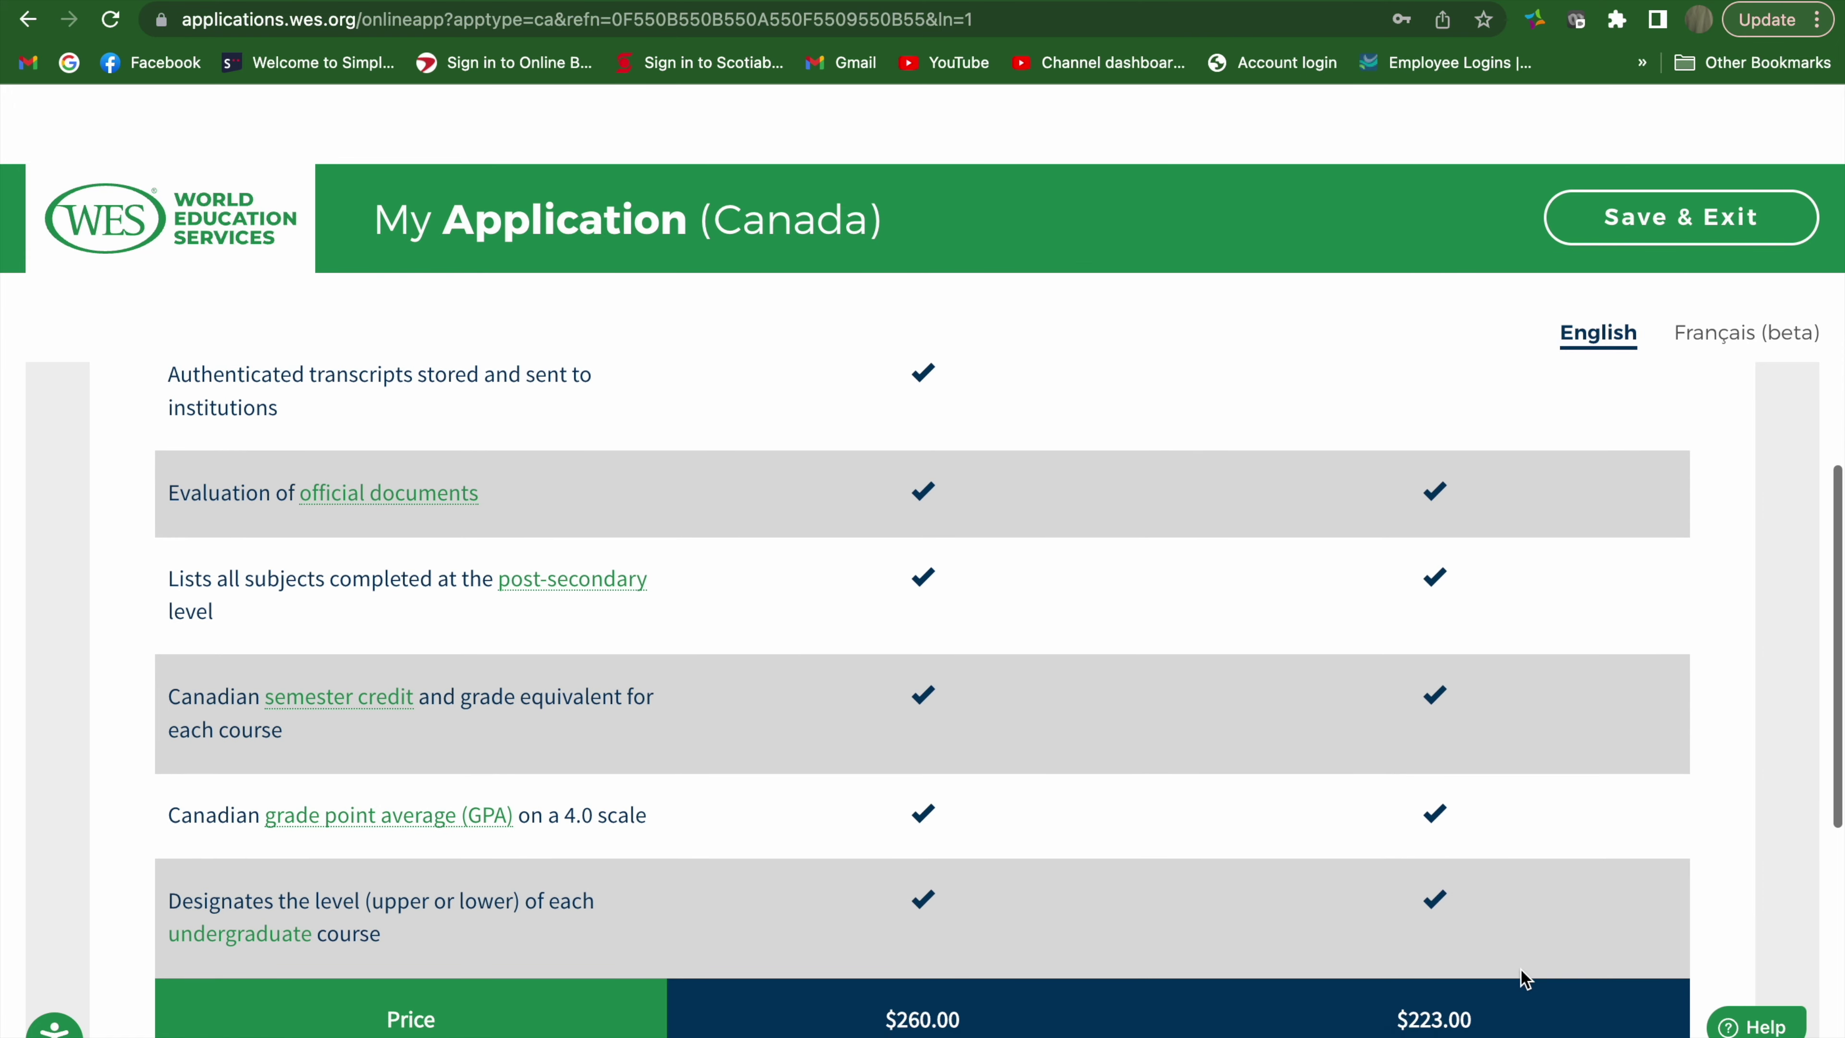
pyautogui.scroll(3, 1524, 979)
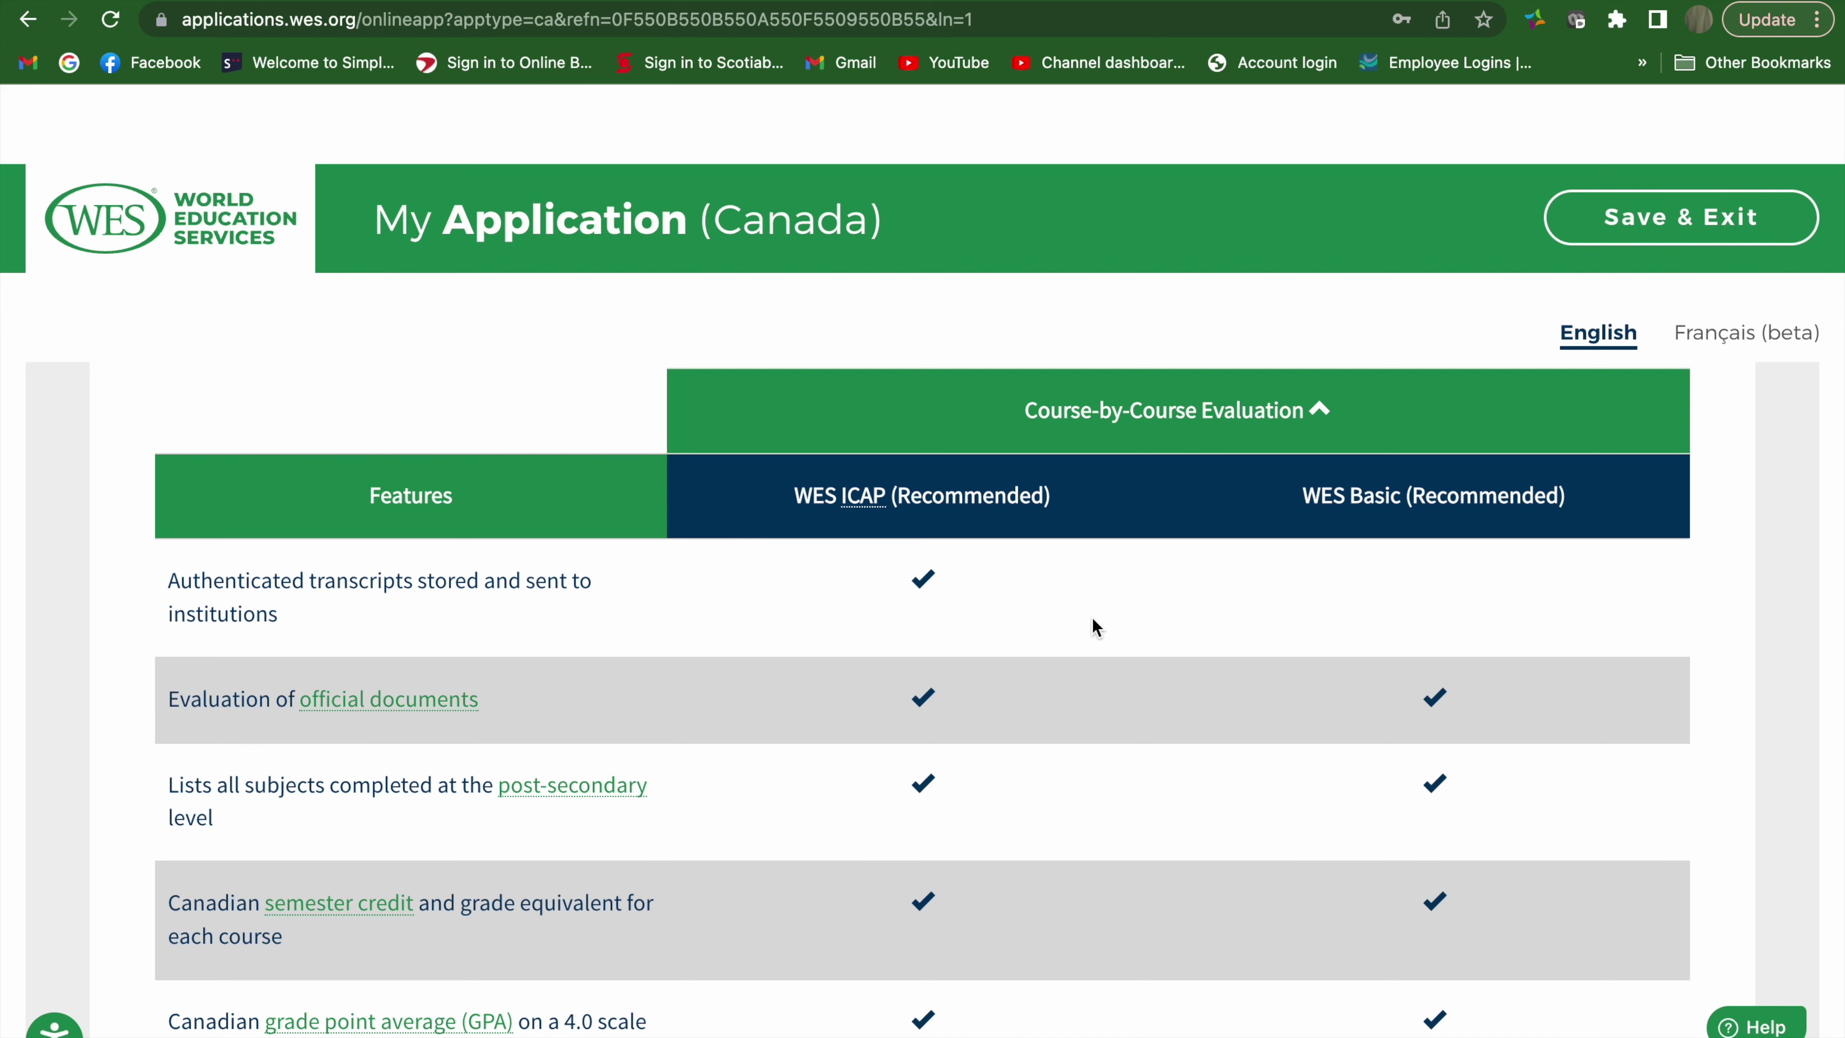
pyautogui.scroll(-4, 988, 687)
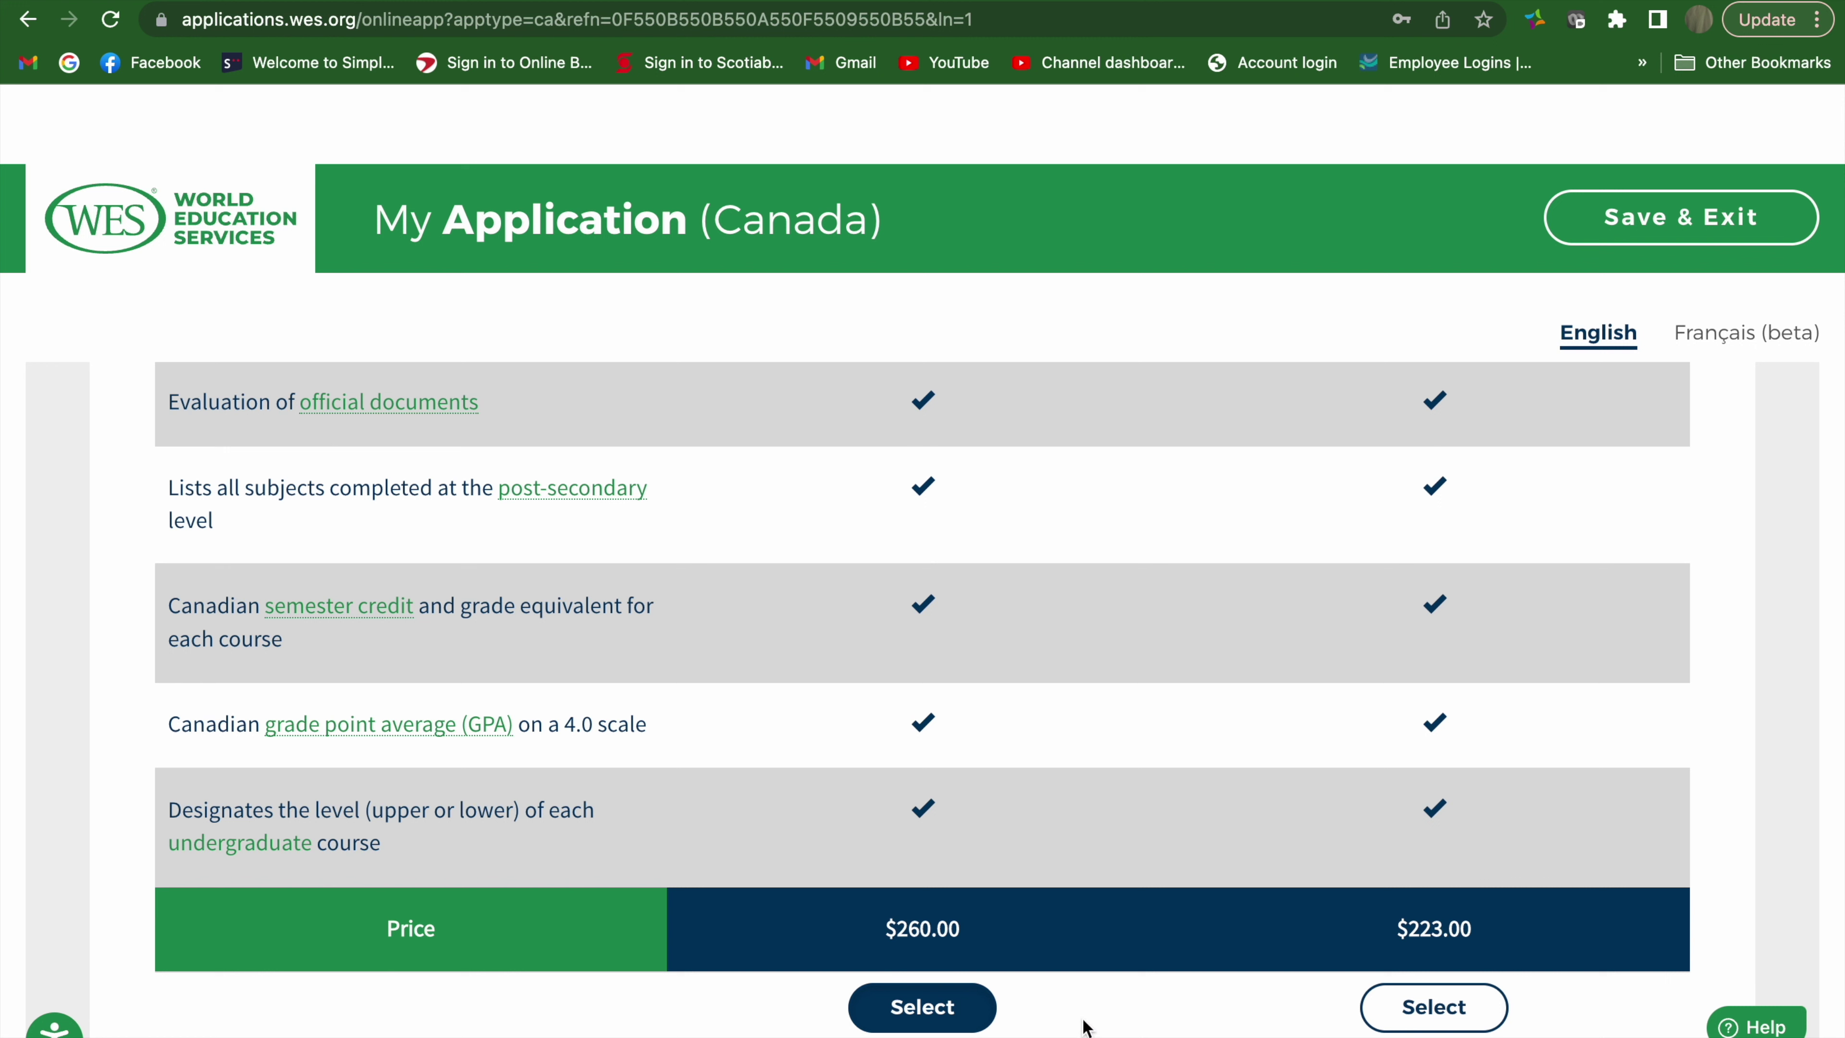
pyautogui.scroll(-8, 1084, 1026)
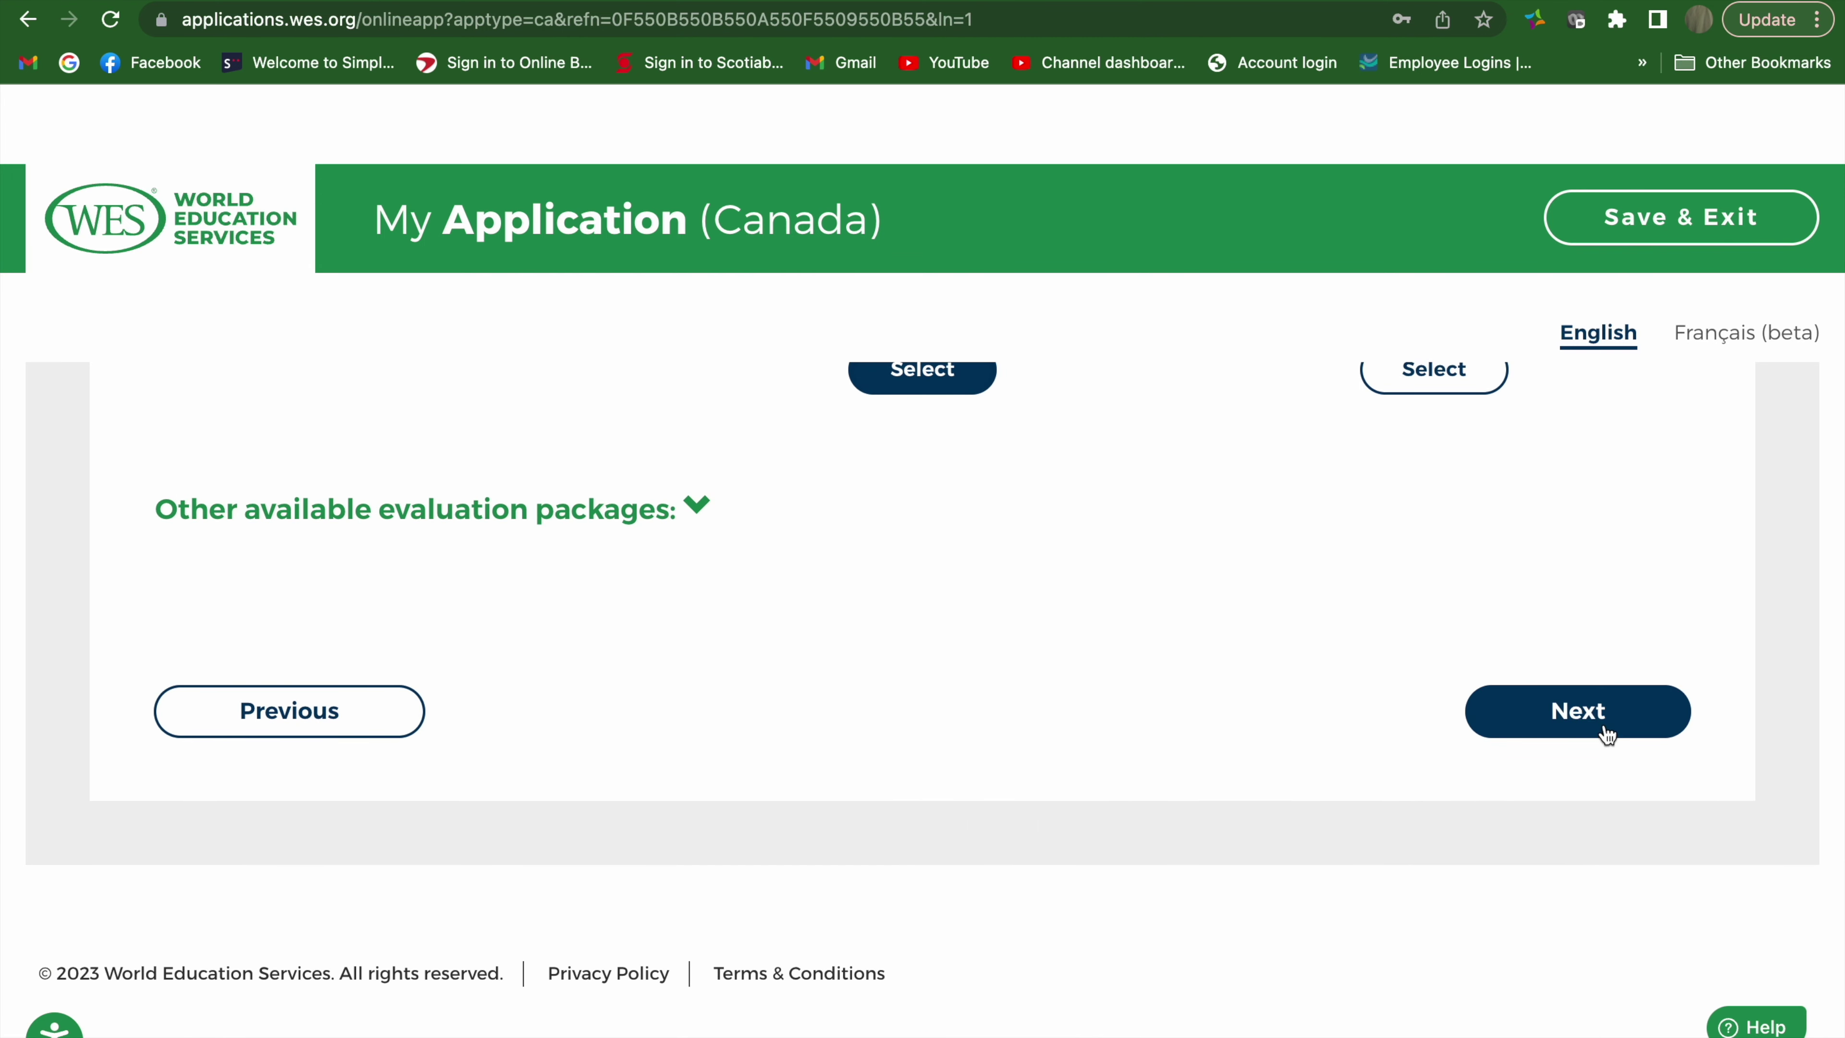
pyautogui.scroll(2, 974, 502)
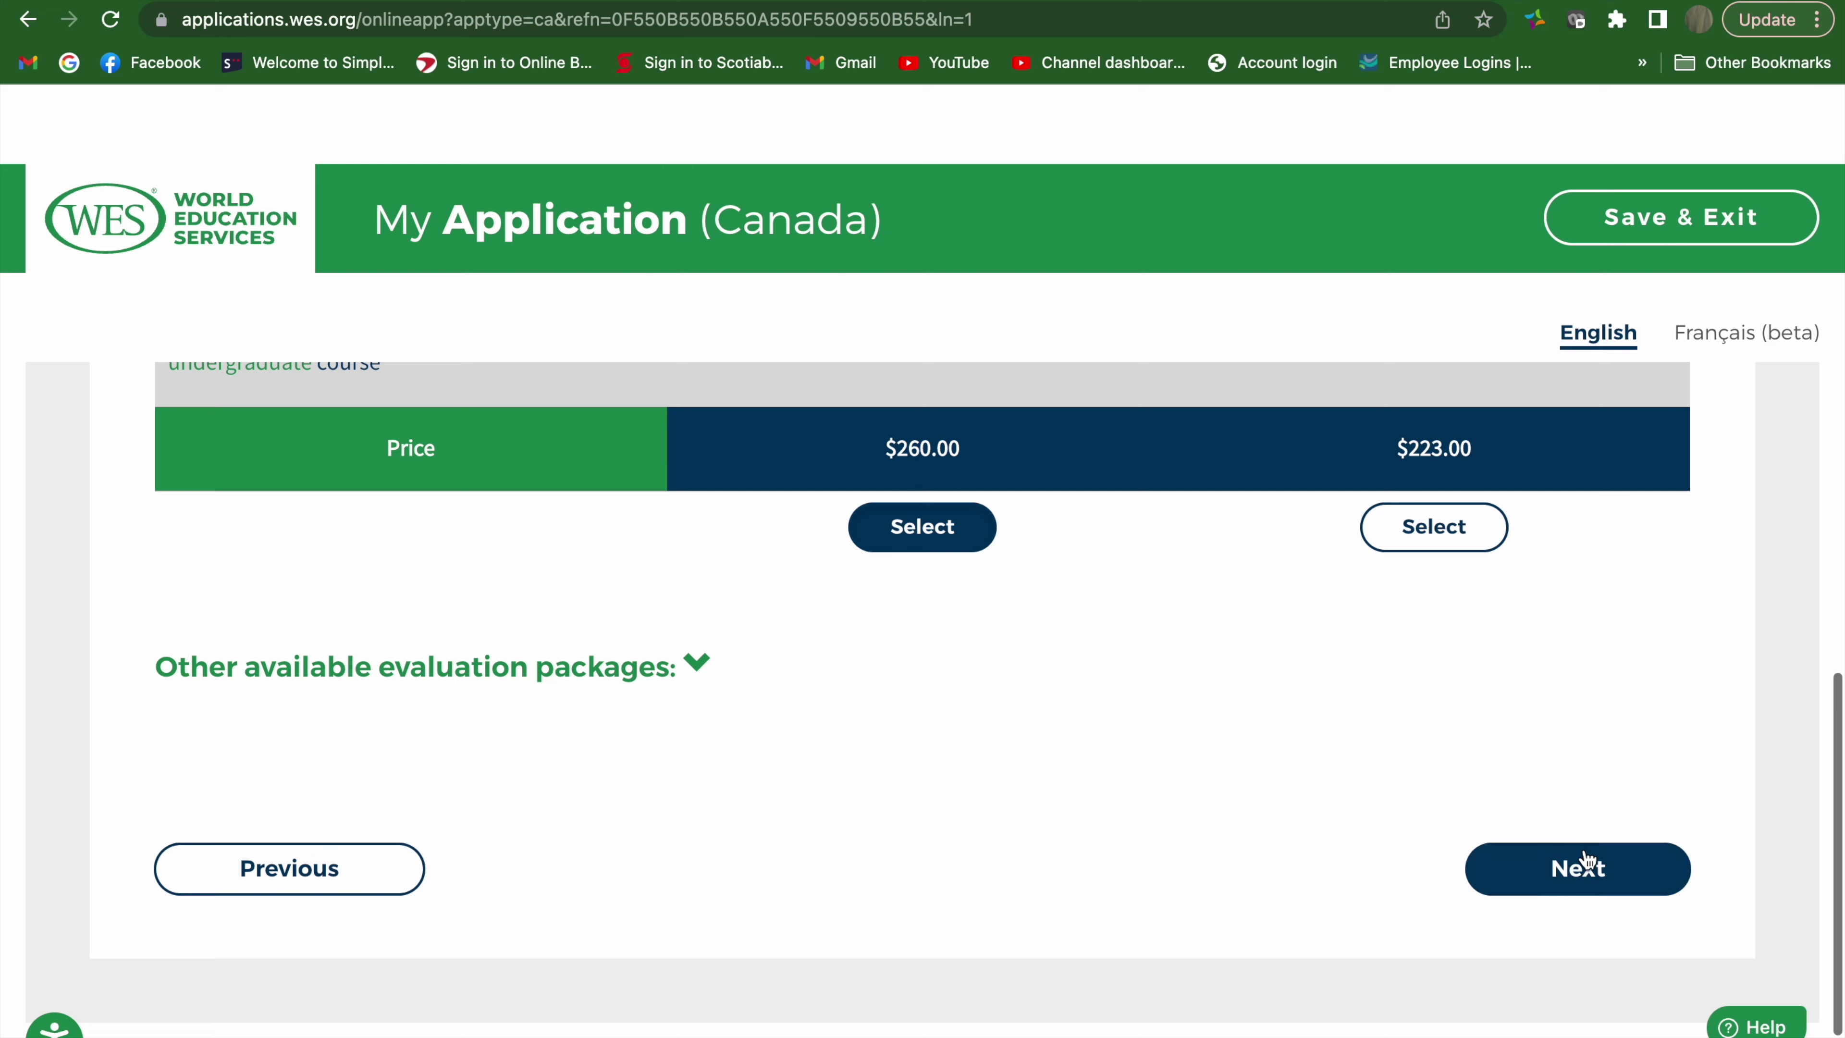
pyautogui.click(1587, 866)
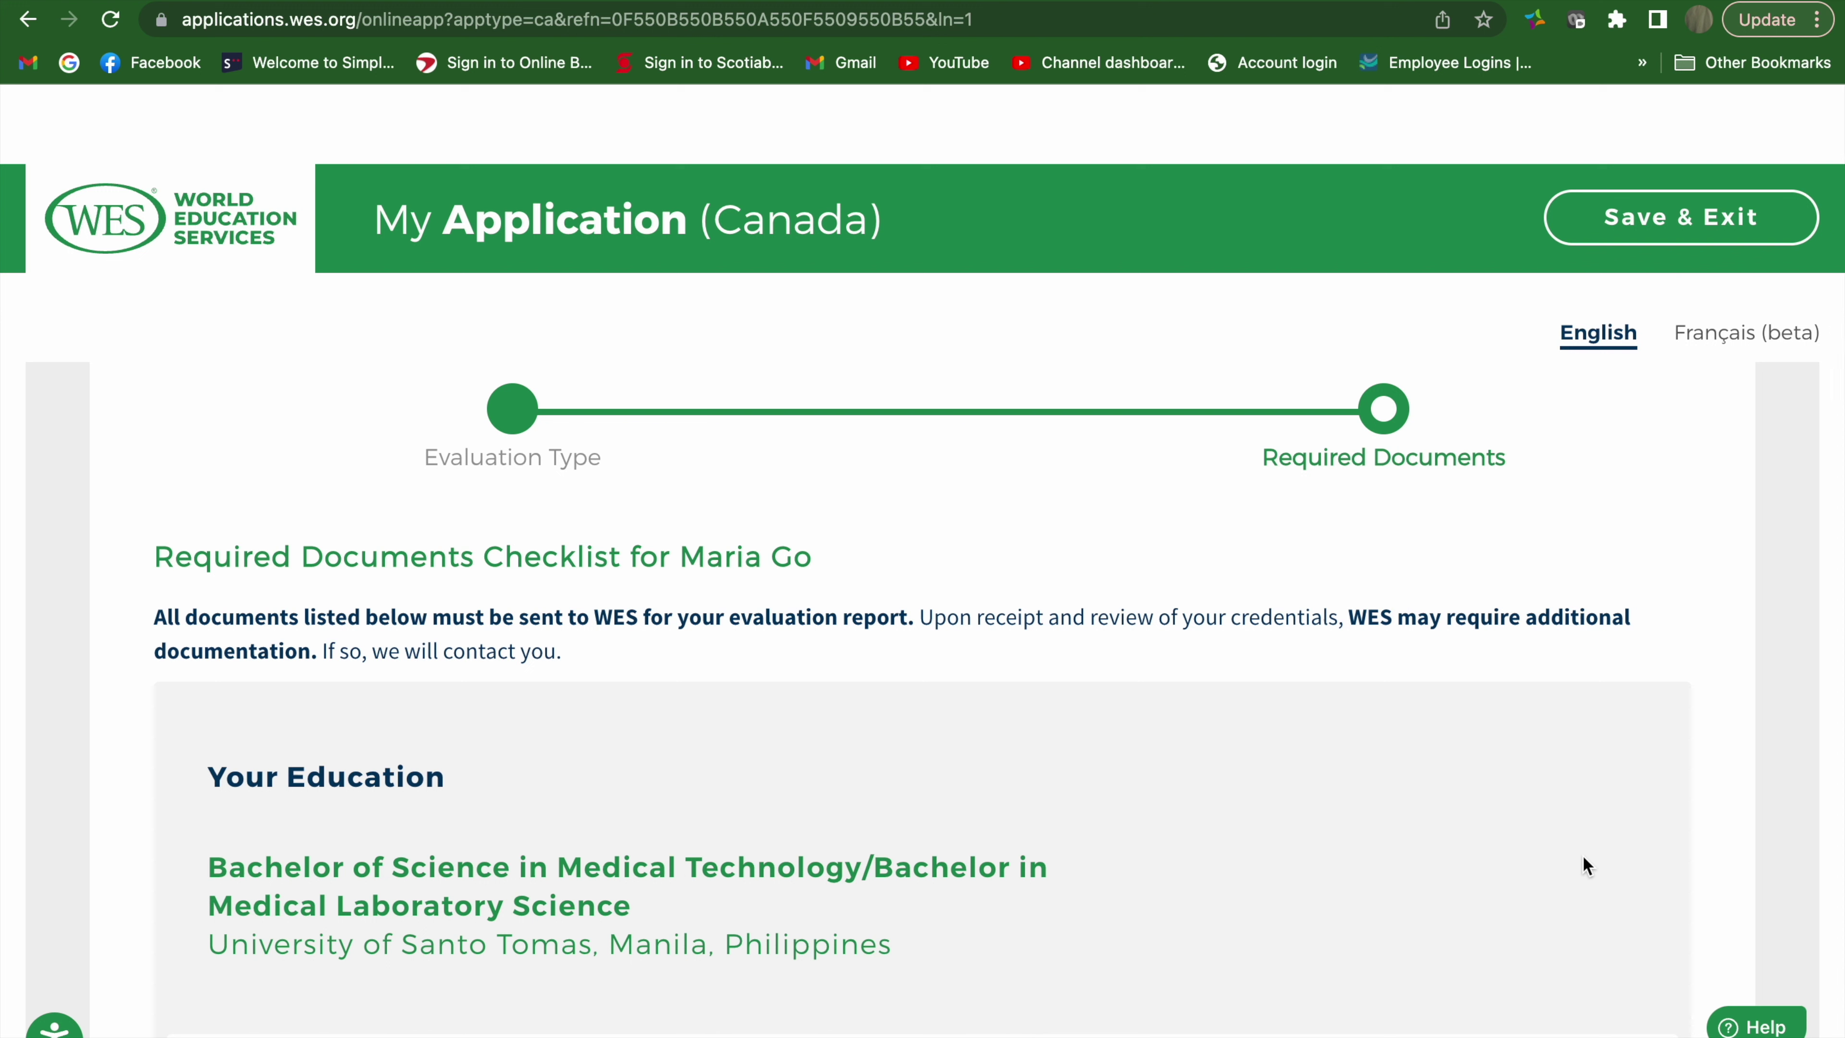
# Scroll through the checklist's Academic Transcript requirement and electronic sending instructions
pyautogui.scroll(-8, 1582, 856)
pyautogui.scroll(-3, 1583, 855)
pyautogui.scroll(-10, 1582, 855)
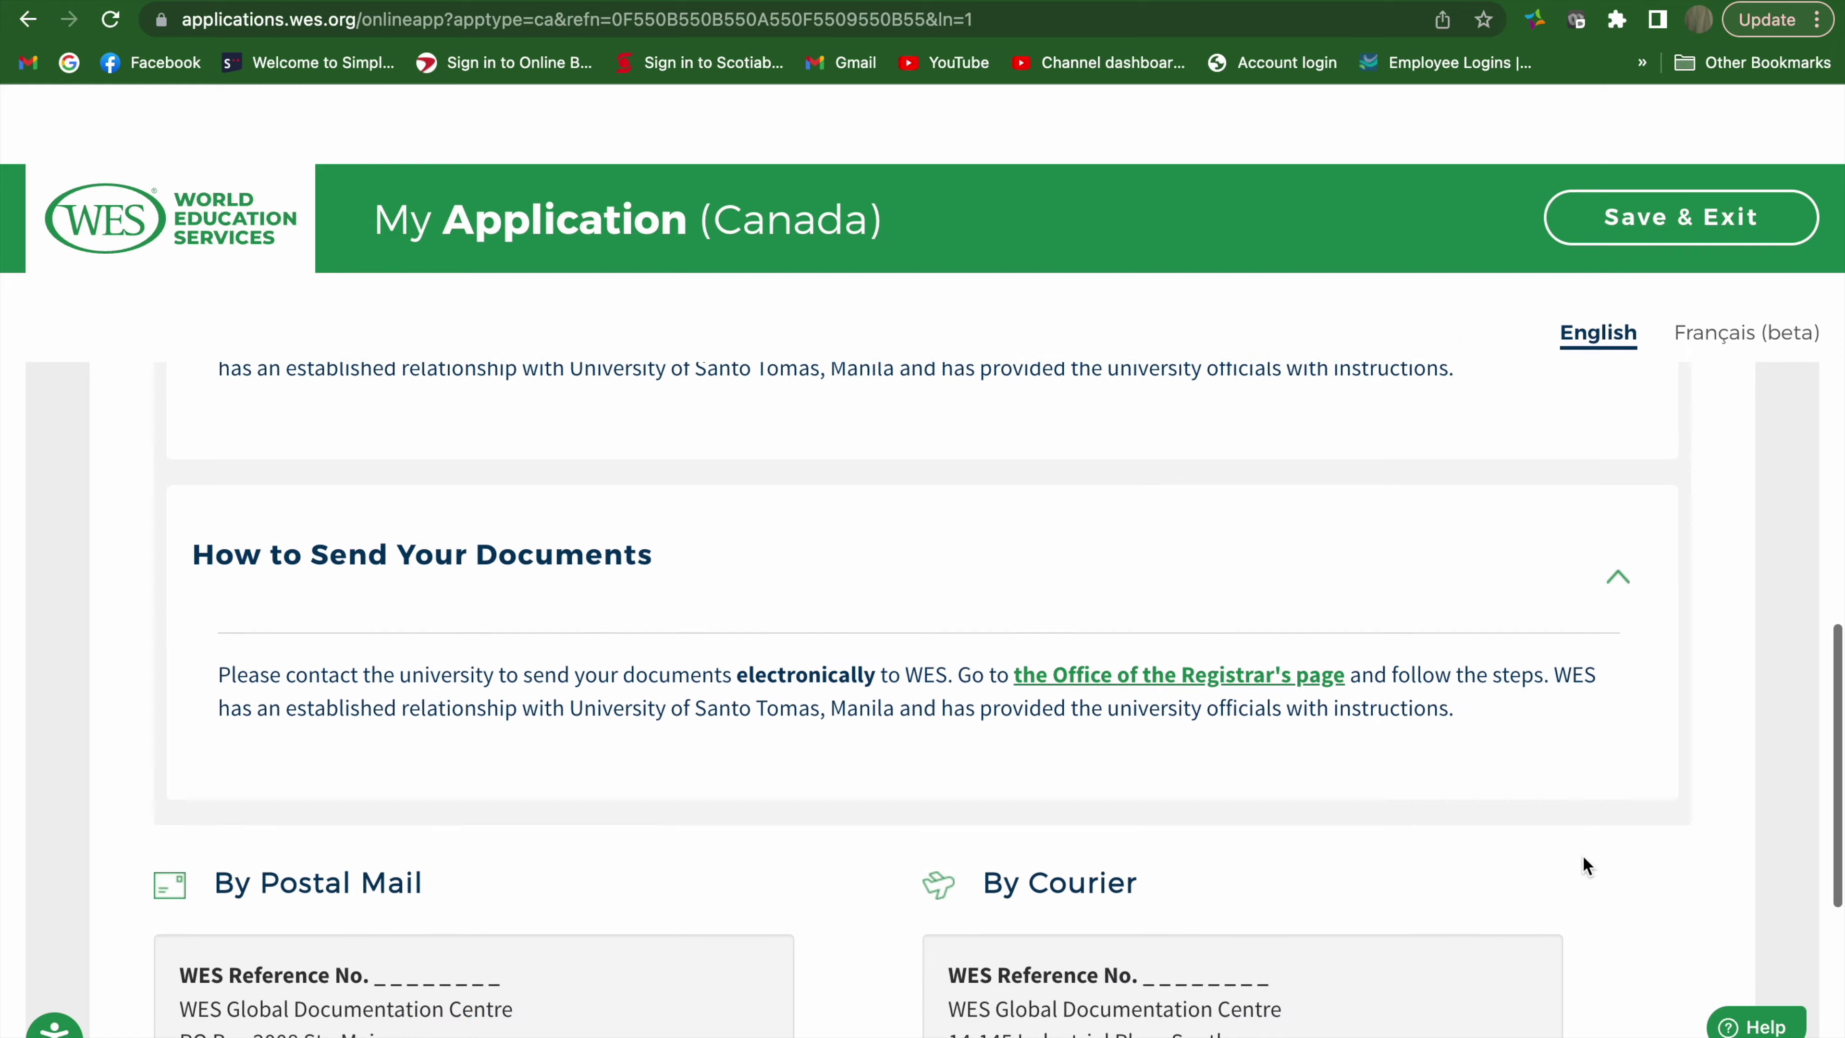
pyautogui.scroll(-2, 1582, 856)
pyautogui.scroll(-1, 1583, 856)
pyautogui.scroll(15, 1583, 855)
pyautogui.scroll(-5, 1583, 855)
pyautogui.scroll(-4, 1583, 855)
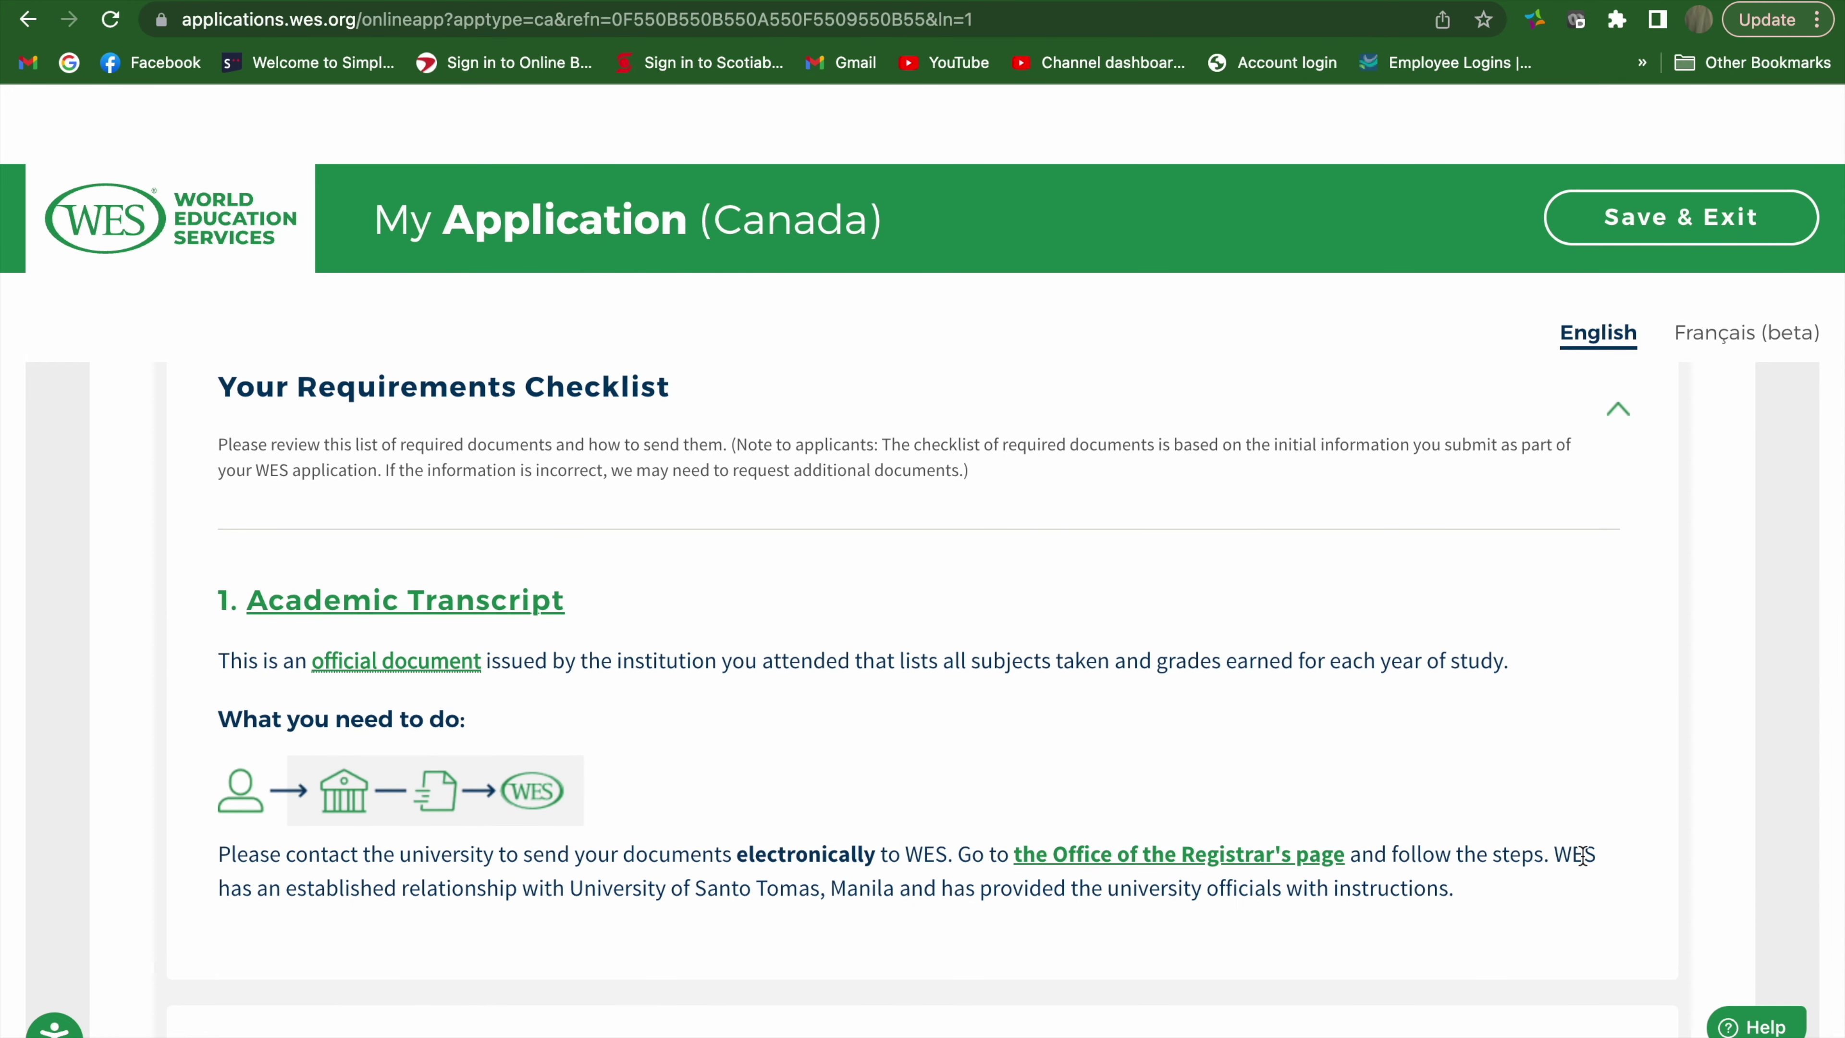
pyautogui.scroll(-6, 1581, 854)
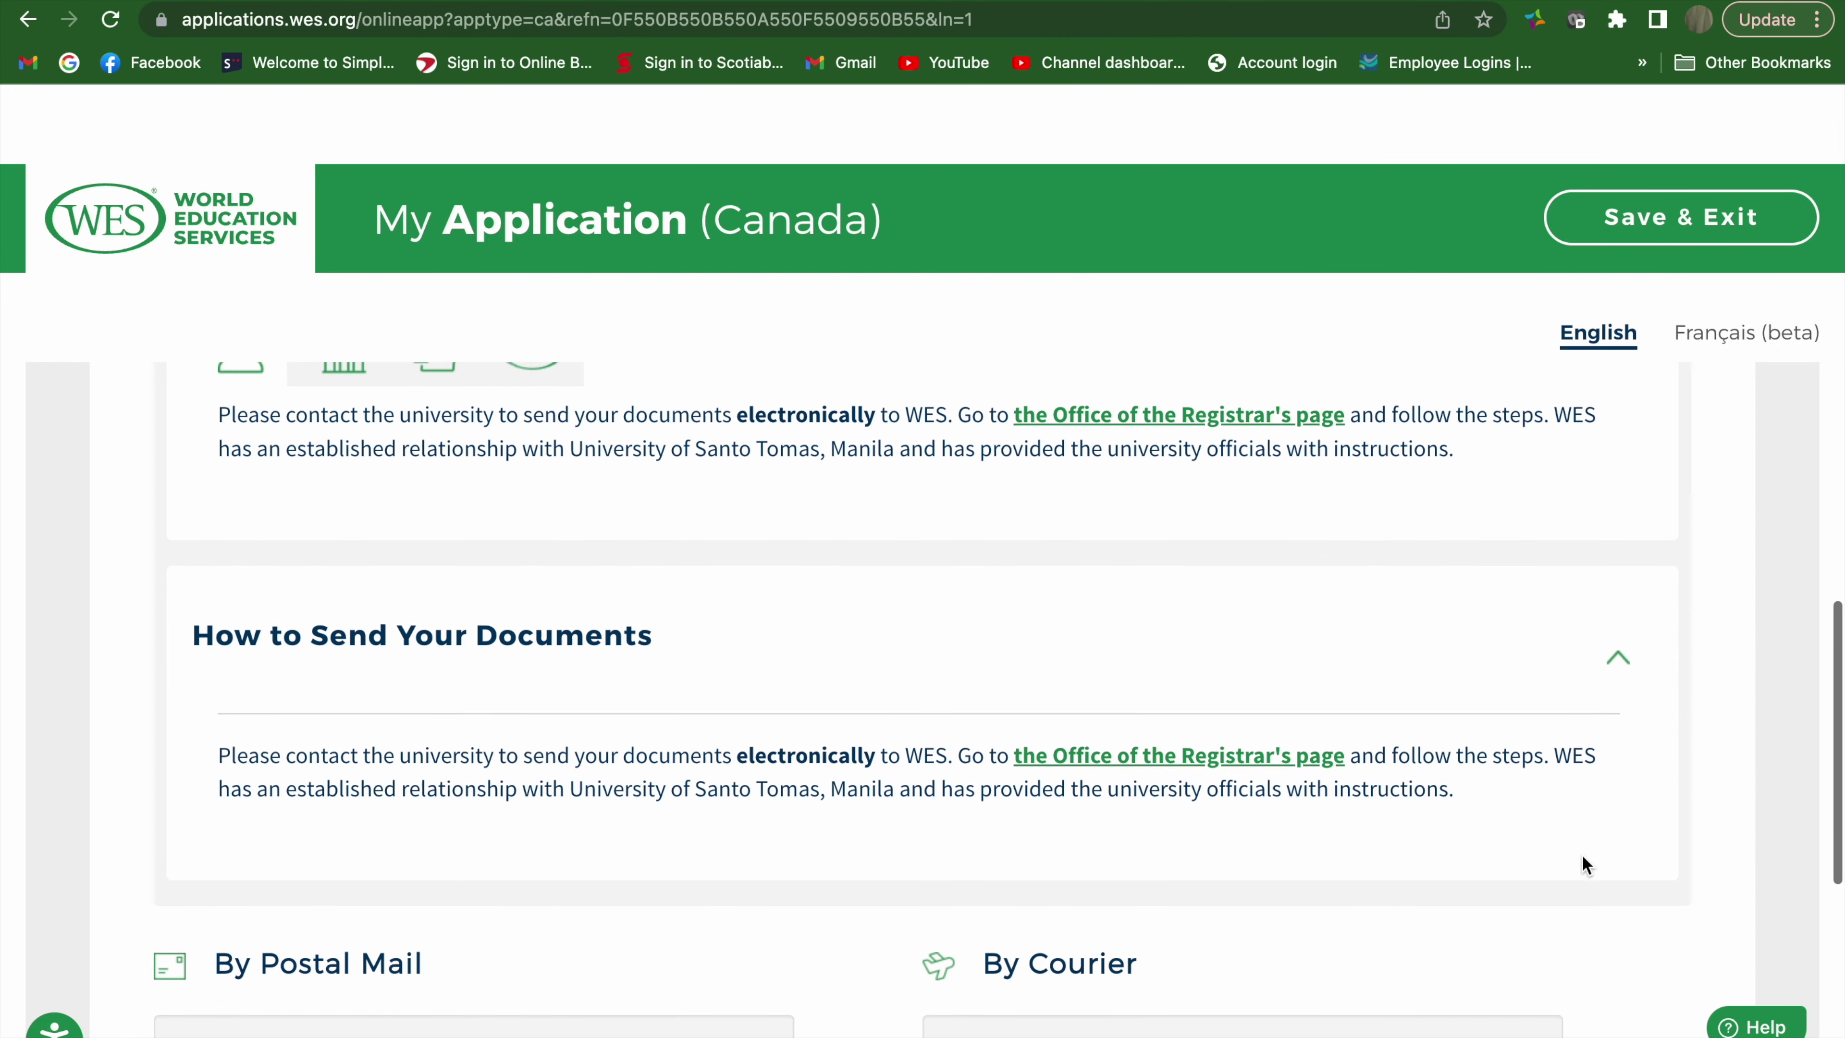
pyautogui.scroll(-4, 1581, 854)
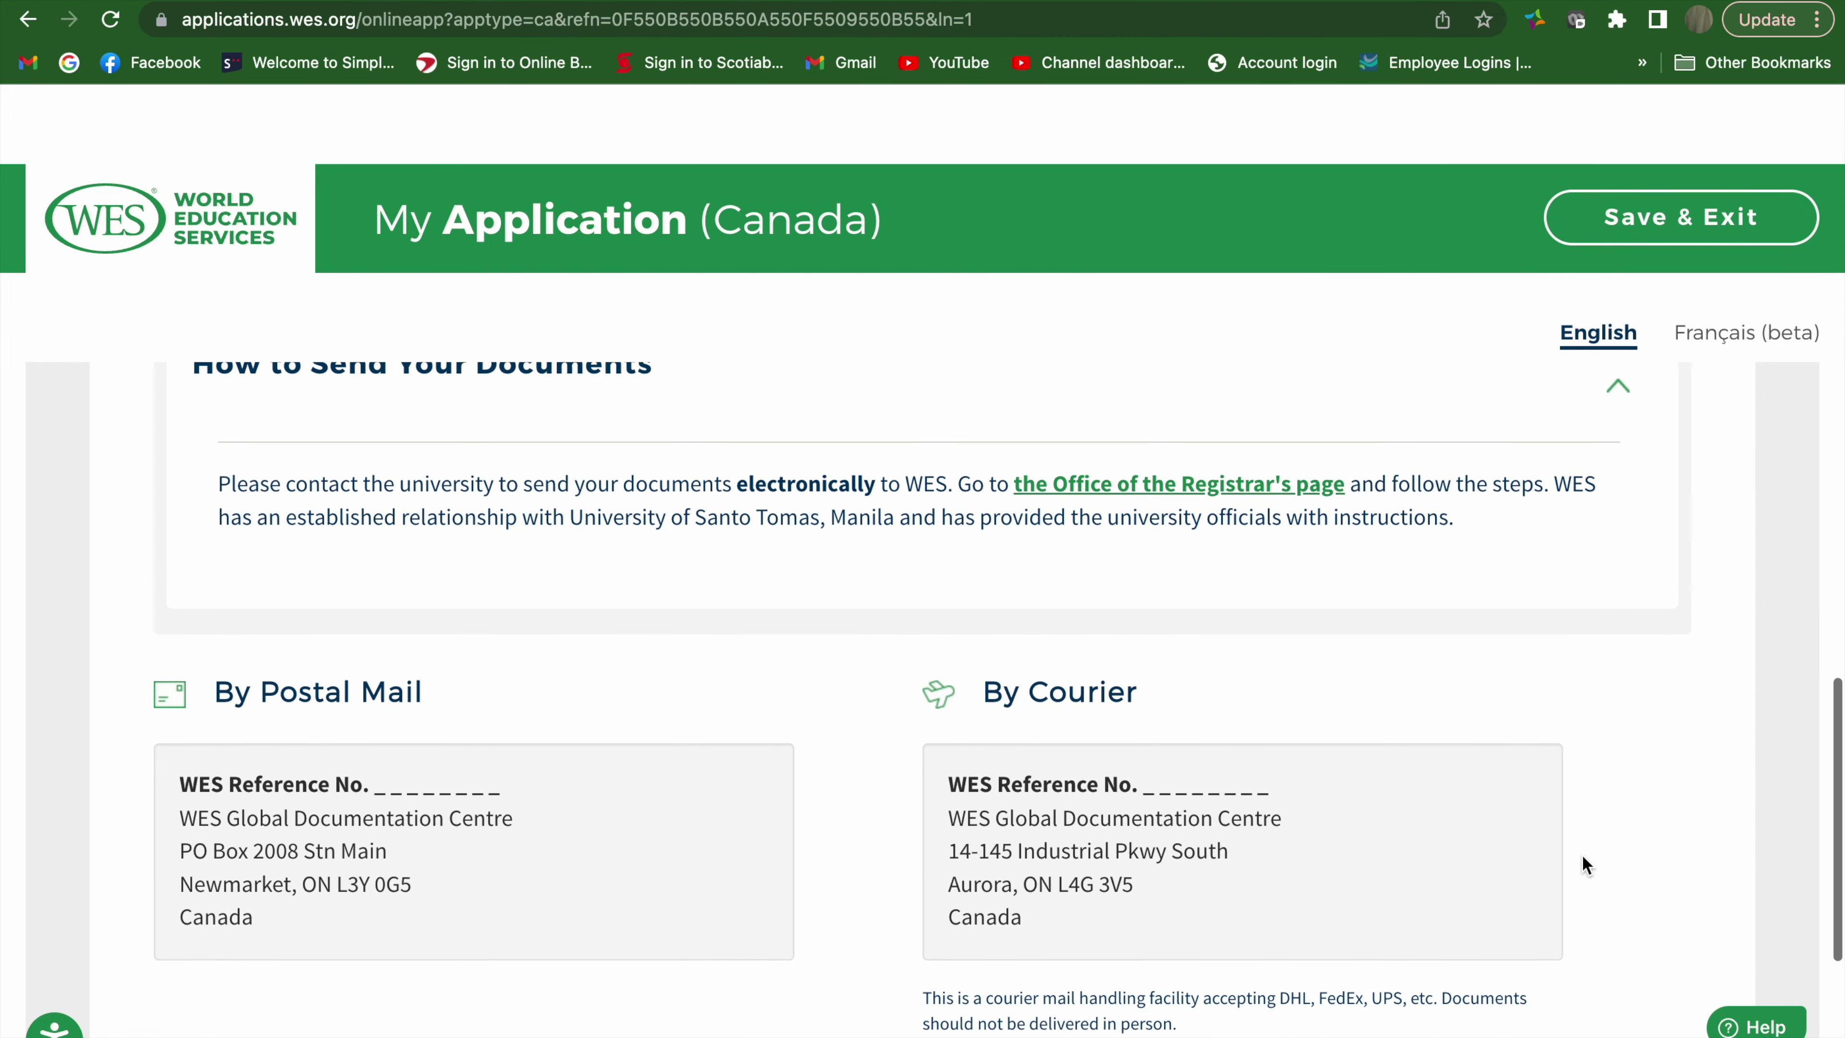
pyautogui.scroll(10, 319, 817)
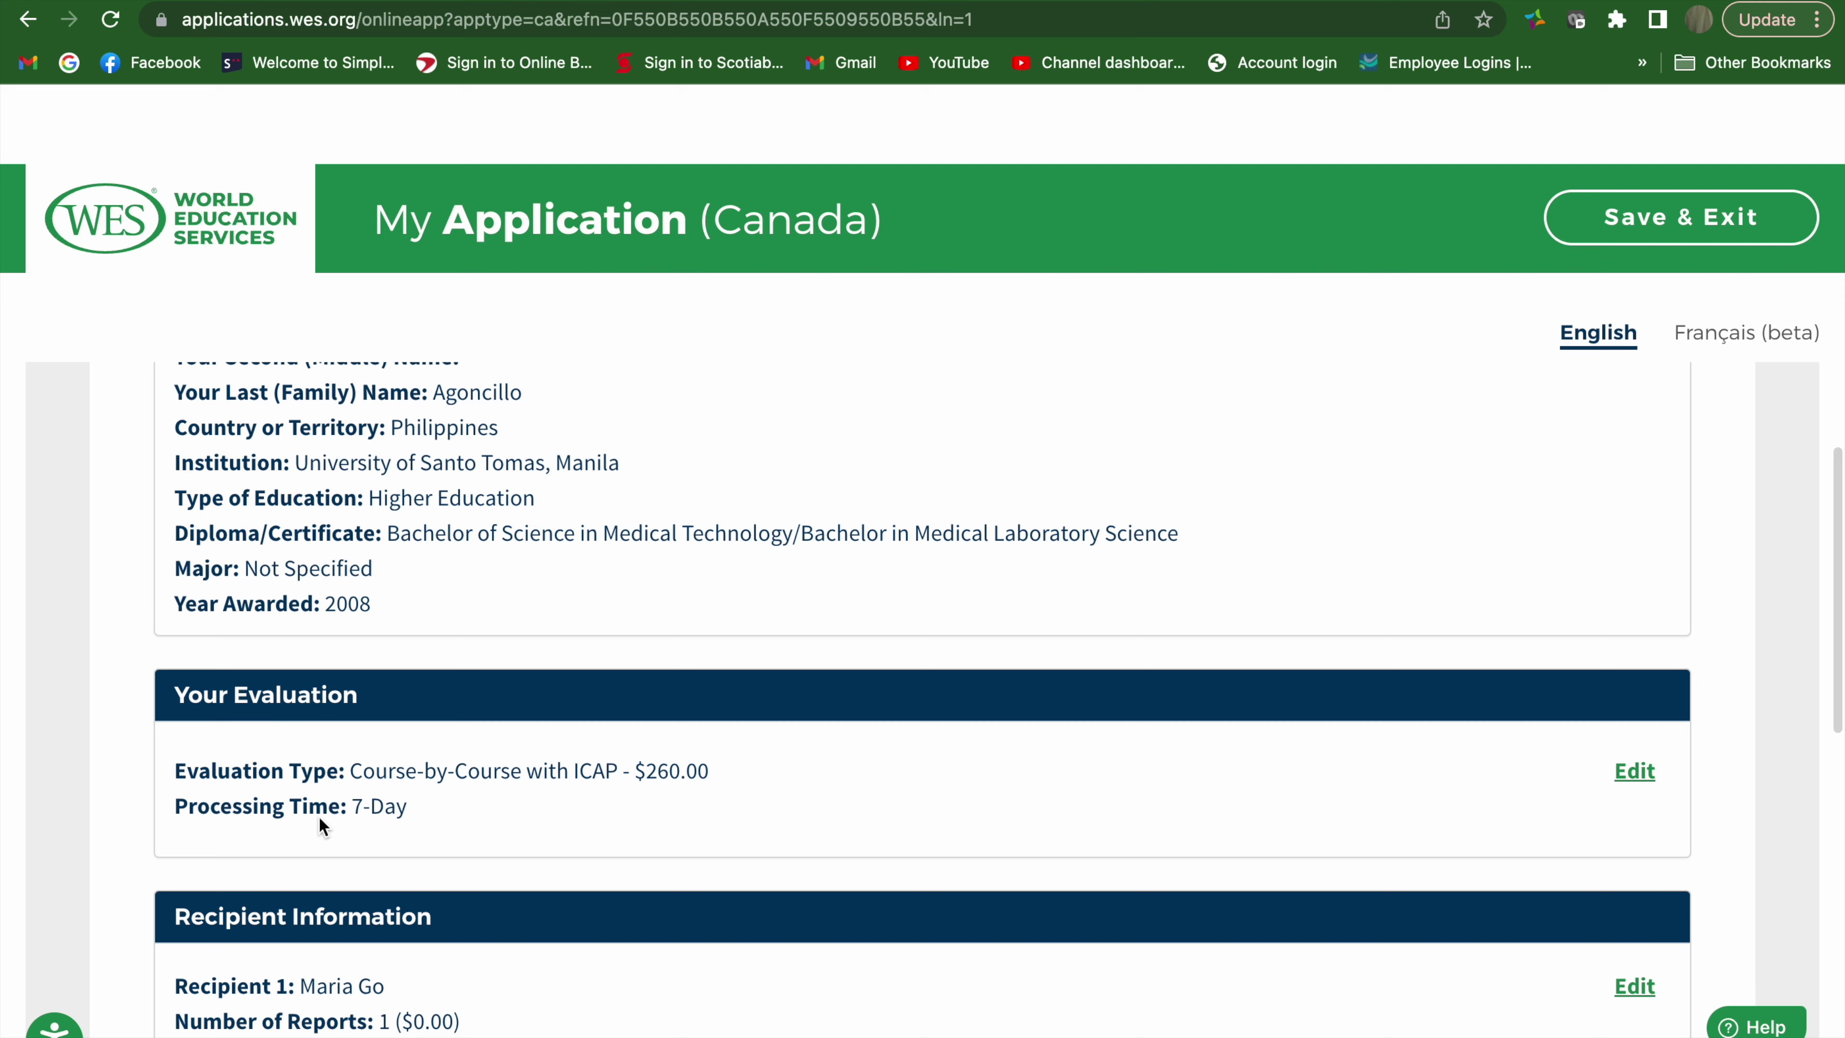
pyautogui.scroll(1, 319, 816)
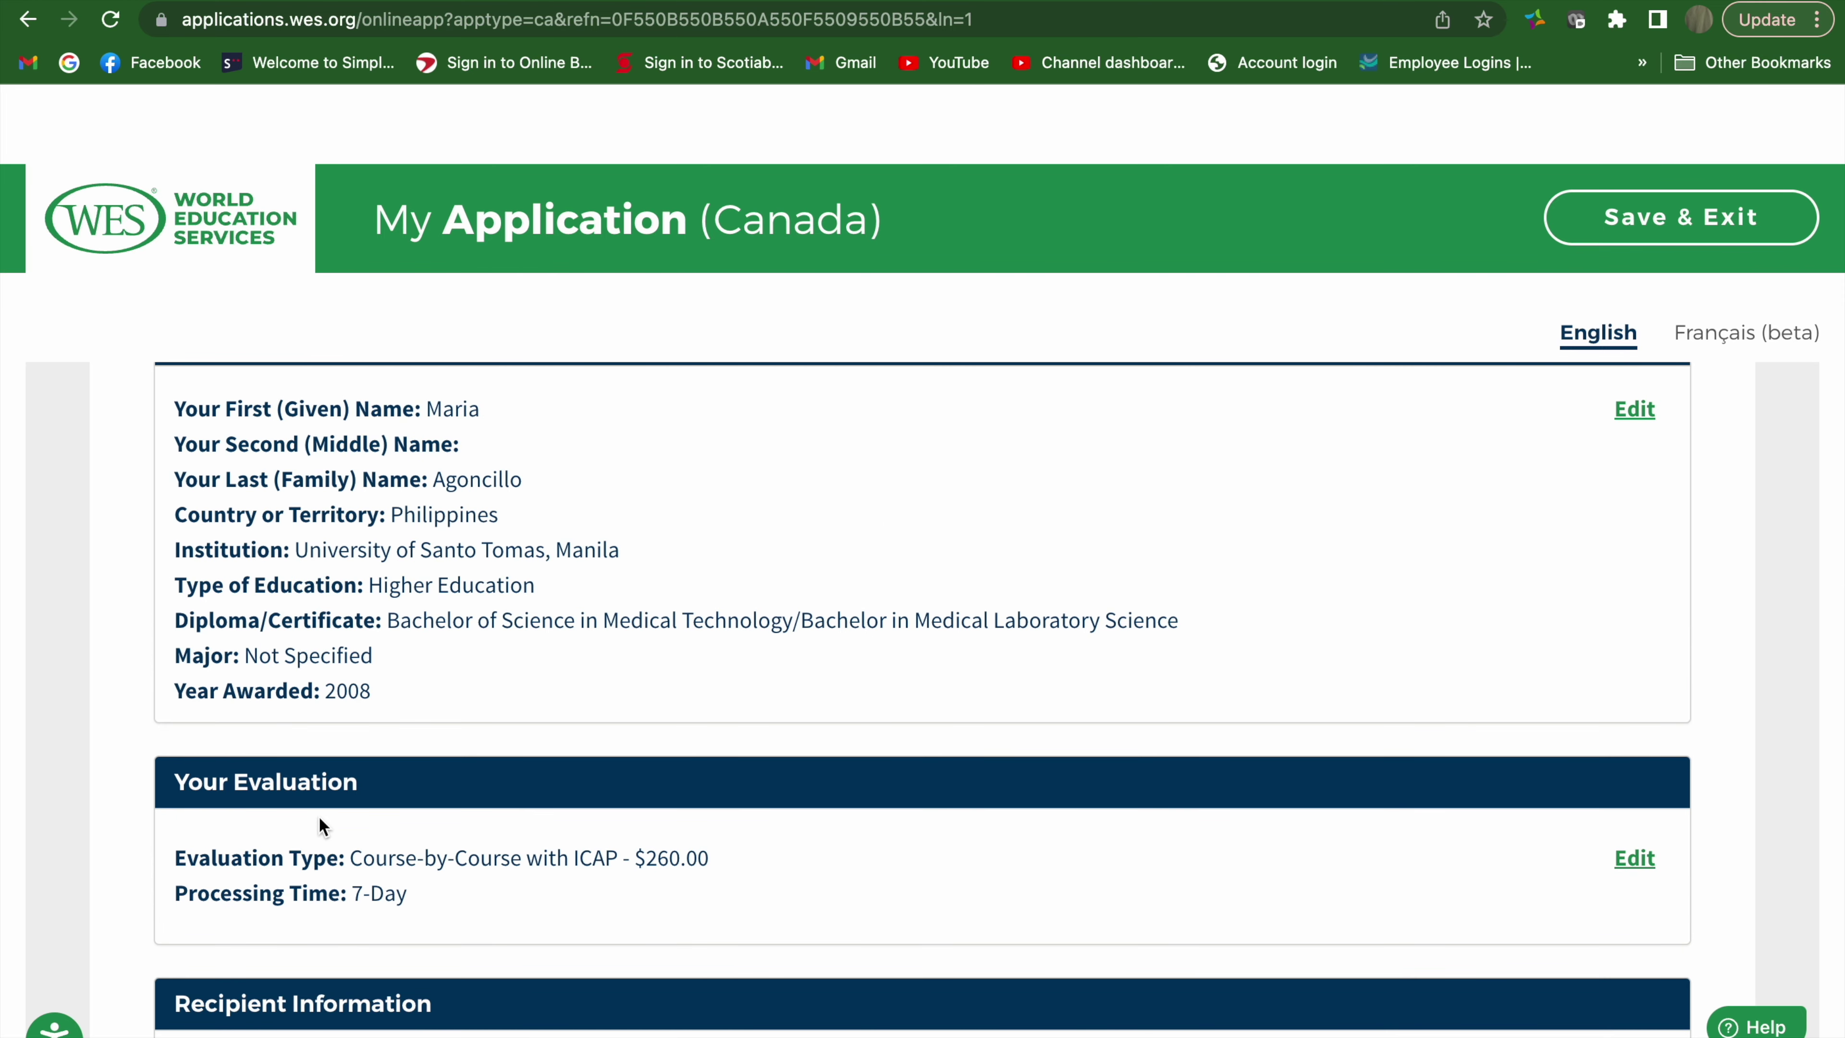
pyautogui.scroll(-1, 319, 817)
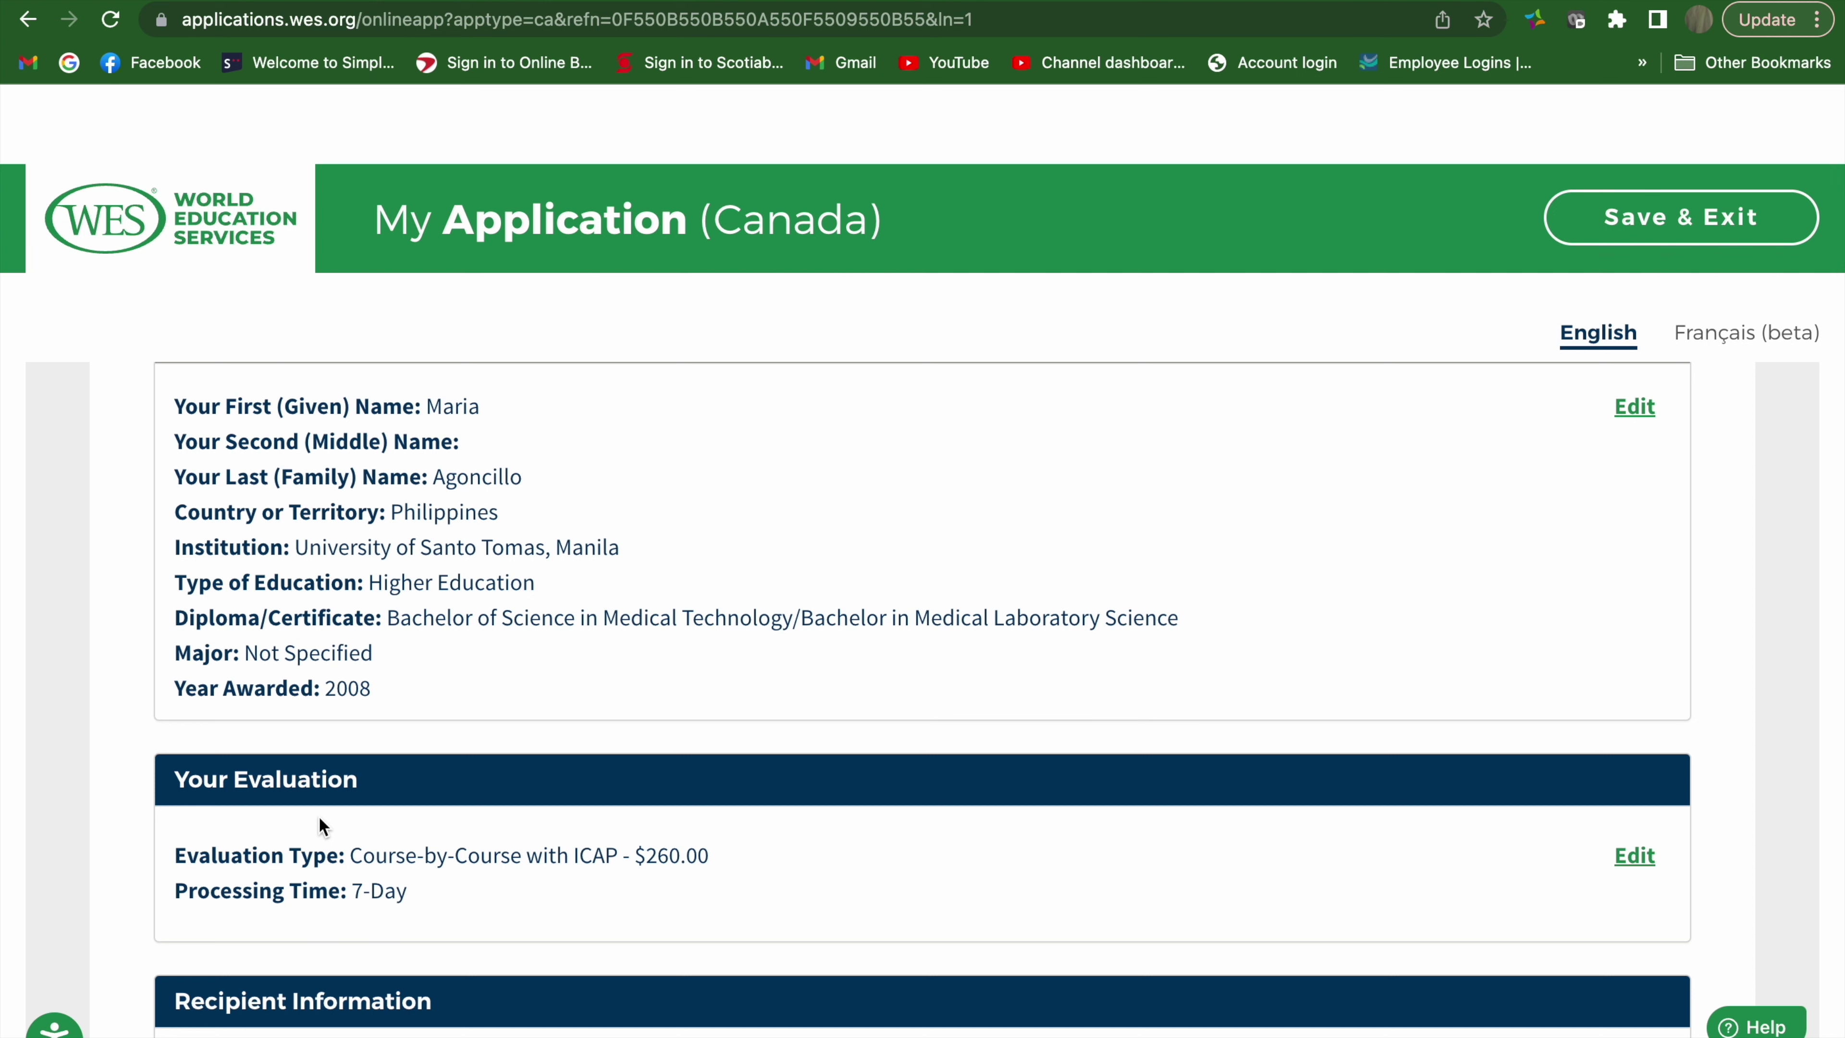
pyautogui.moveTo(792, 1)
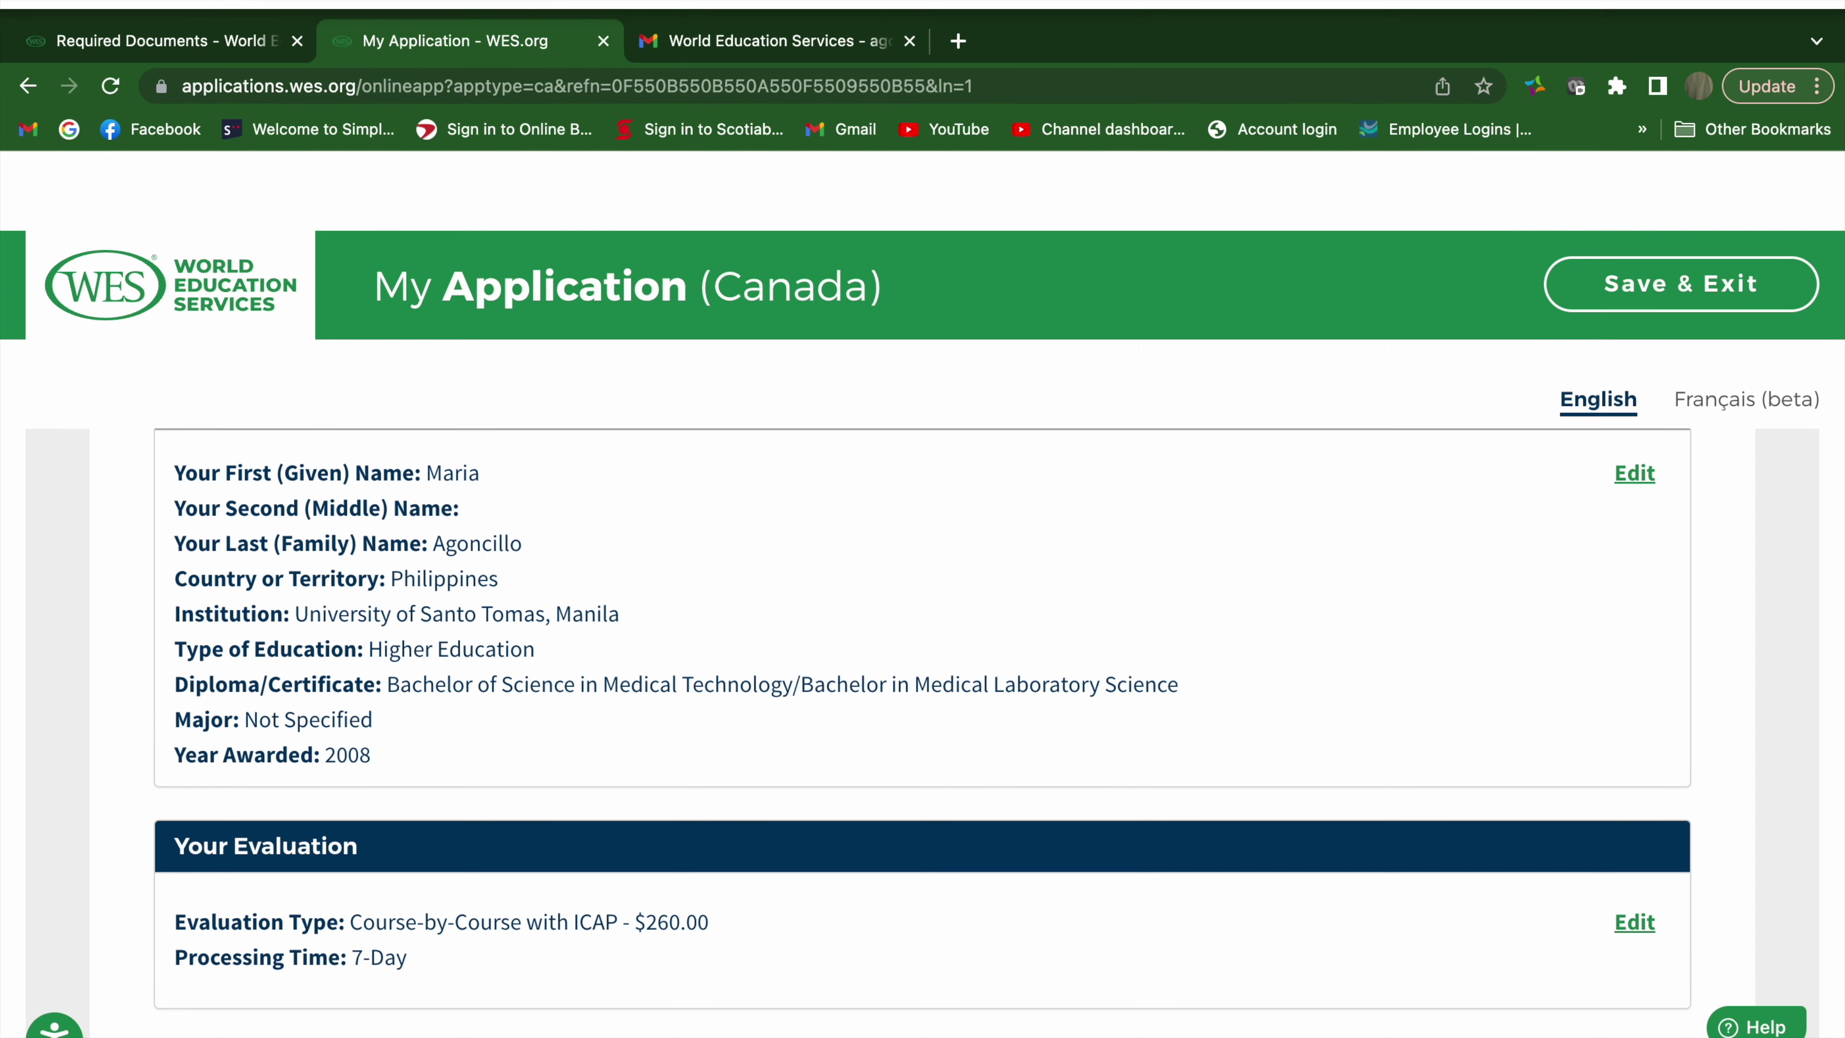
pyautogui.scroll(-10, 364, 577)
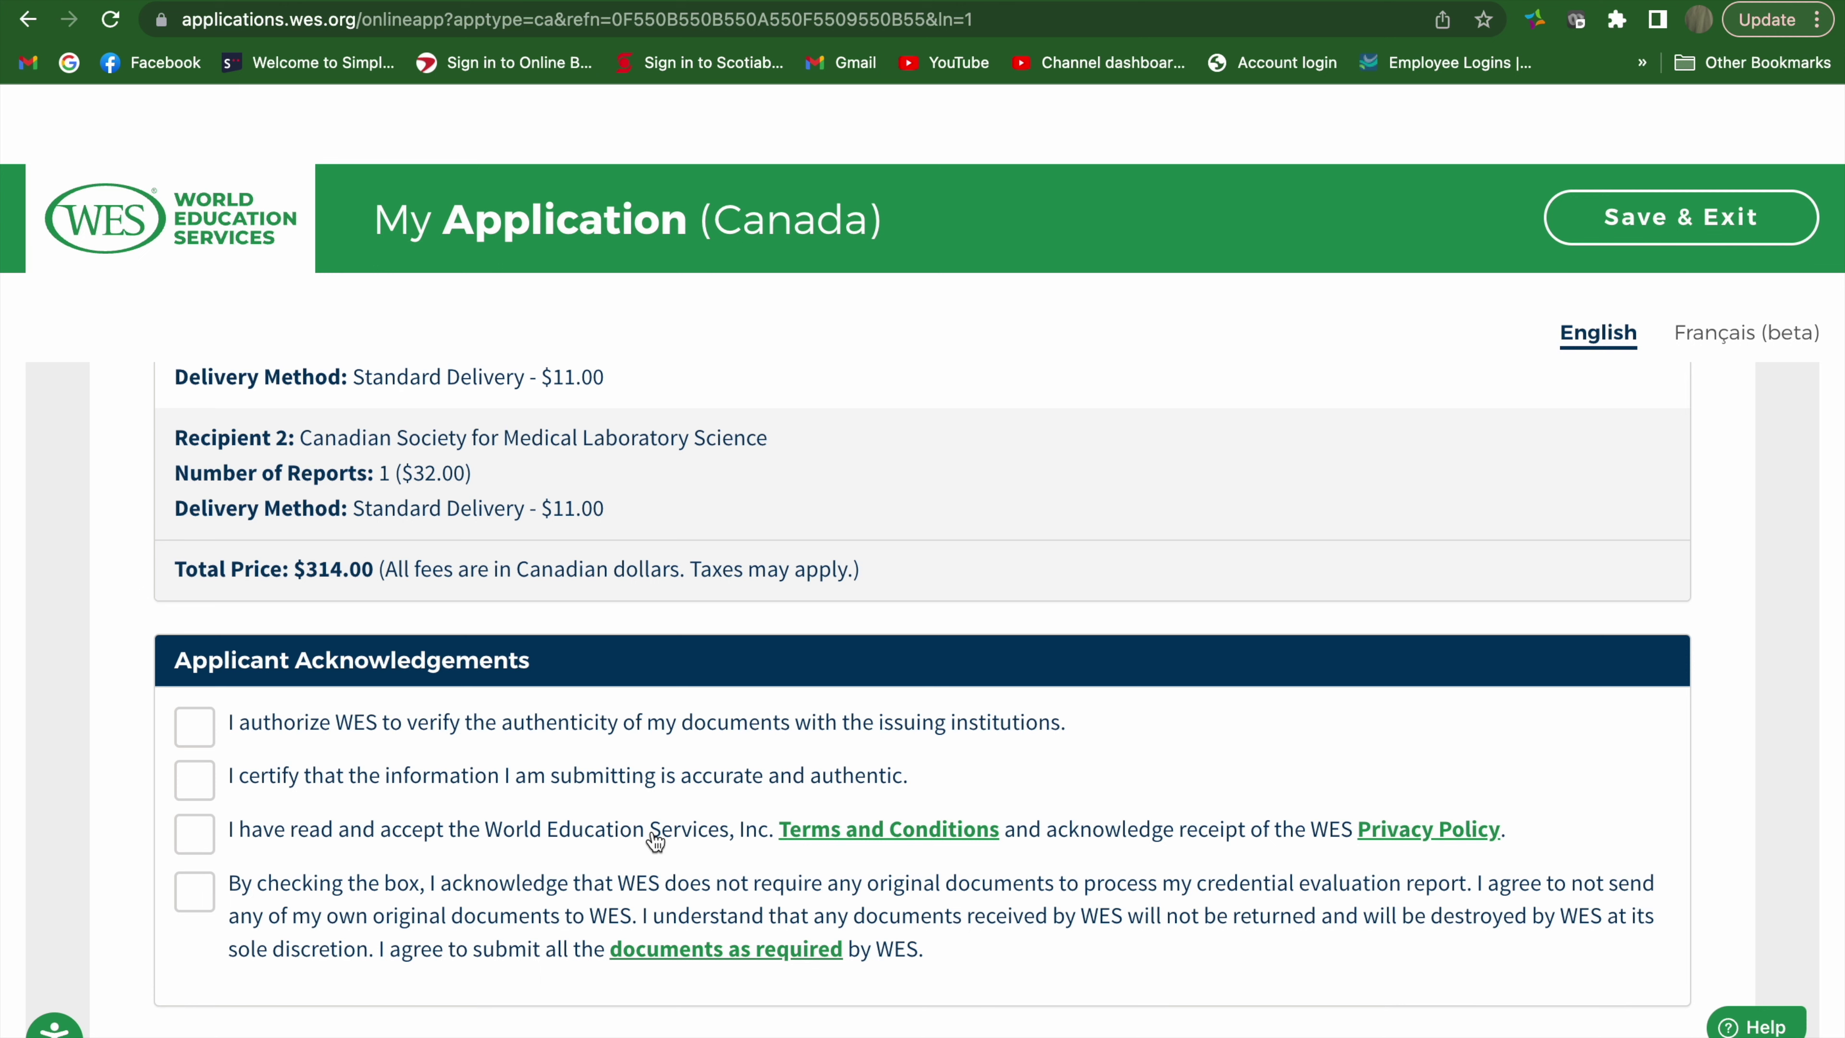
# Tick all four acknowledgements: verification, accuracy, Terms and Privacy Policy, originals not required
pyautogui.scroll(-1, 654, 841)
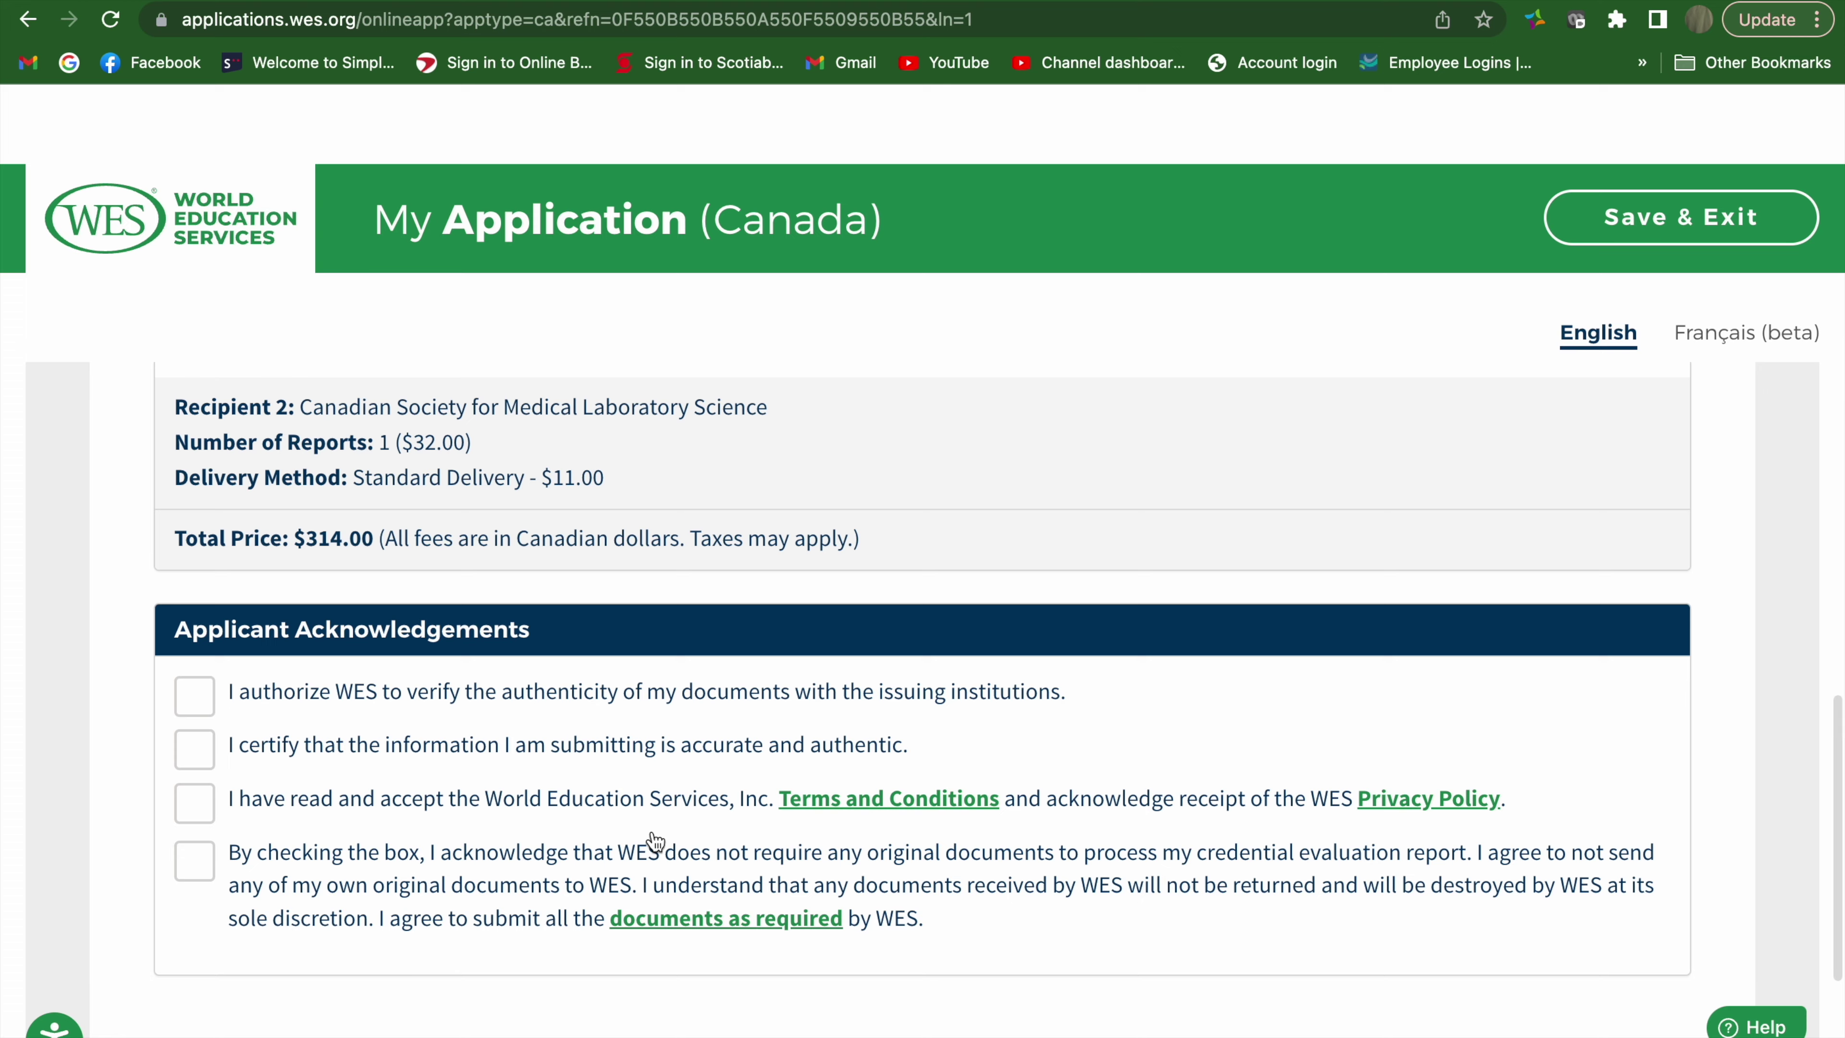
pyautogui.scroll(2, 654, 841)
pyautogui.scroll(1, 655, 841)
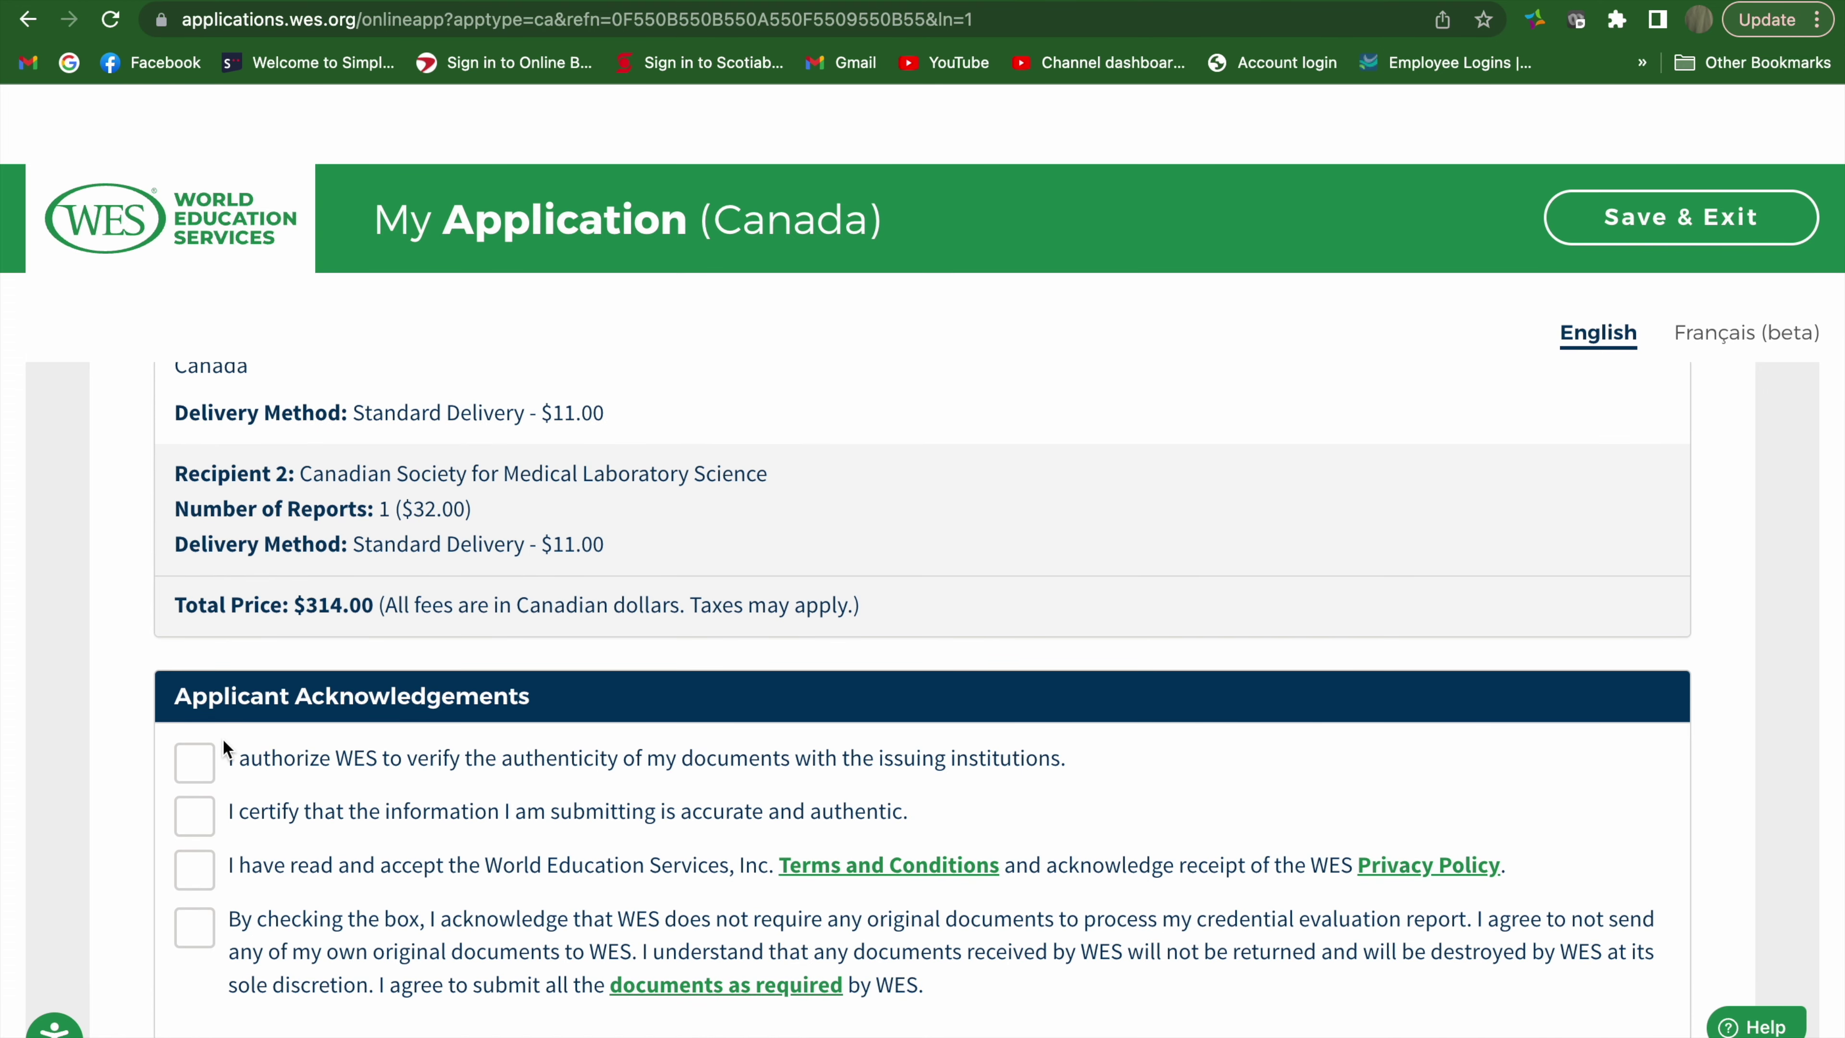
pyautogui.click(207, 769)
pyautogui.click(210, 828)
pyautogui.click(206, 869)
pyautogui.click(207, 928)
# Continue to the Payment step's Fee Summary totalling $354.82 with 13% HST
pyautogui.scroll(-5, 206, 925)
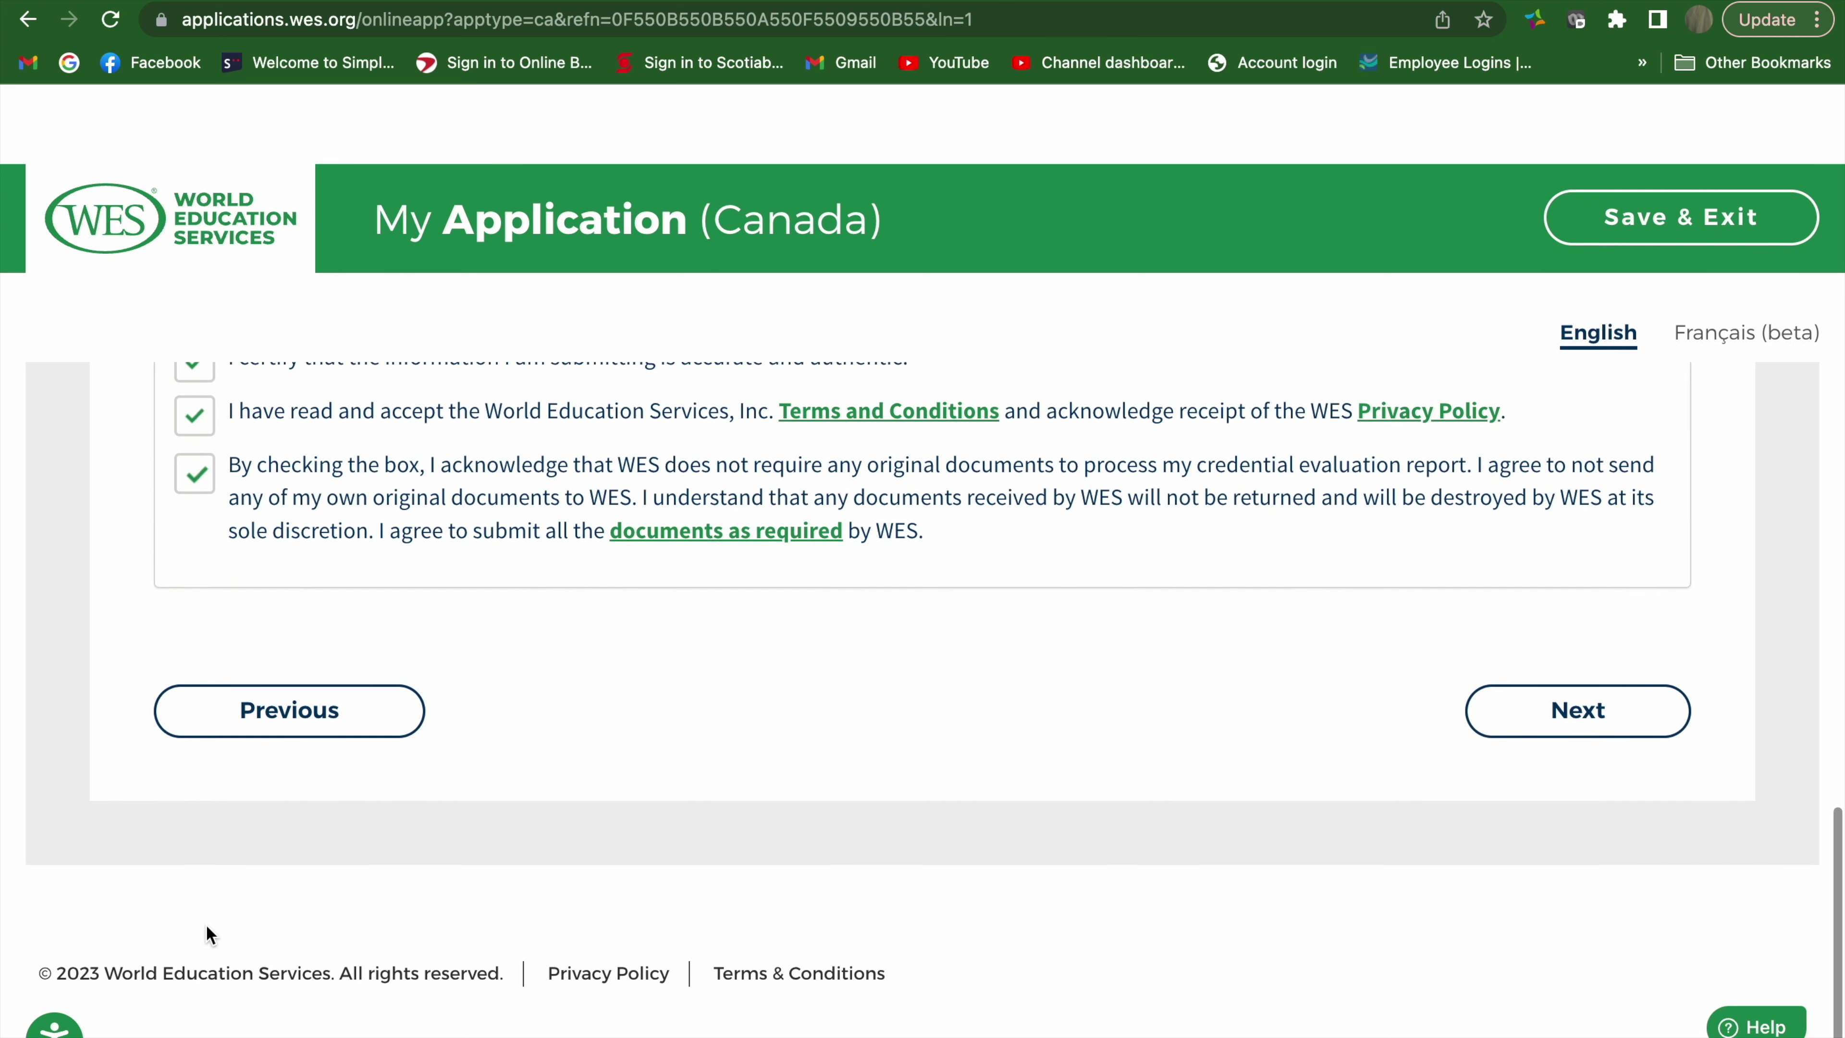
pyautogui.click(1526, 708)
pyautogui.scroll(-2, 838, 931)
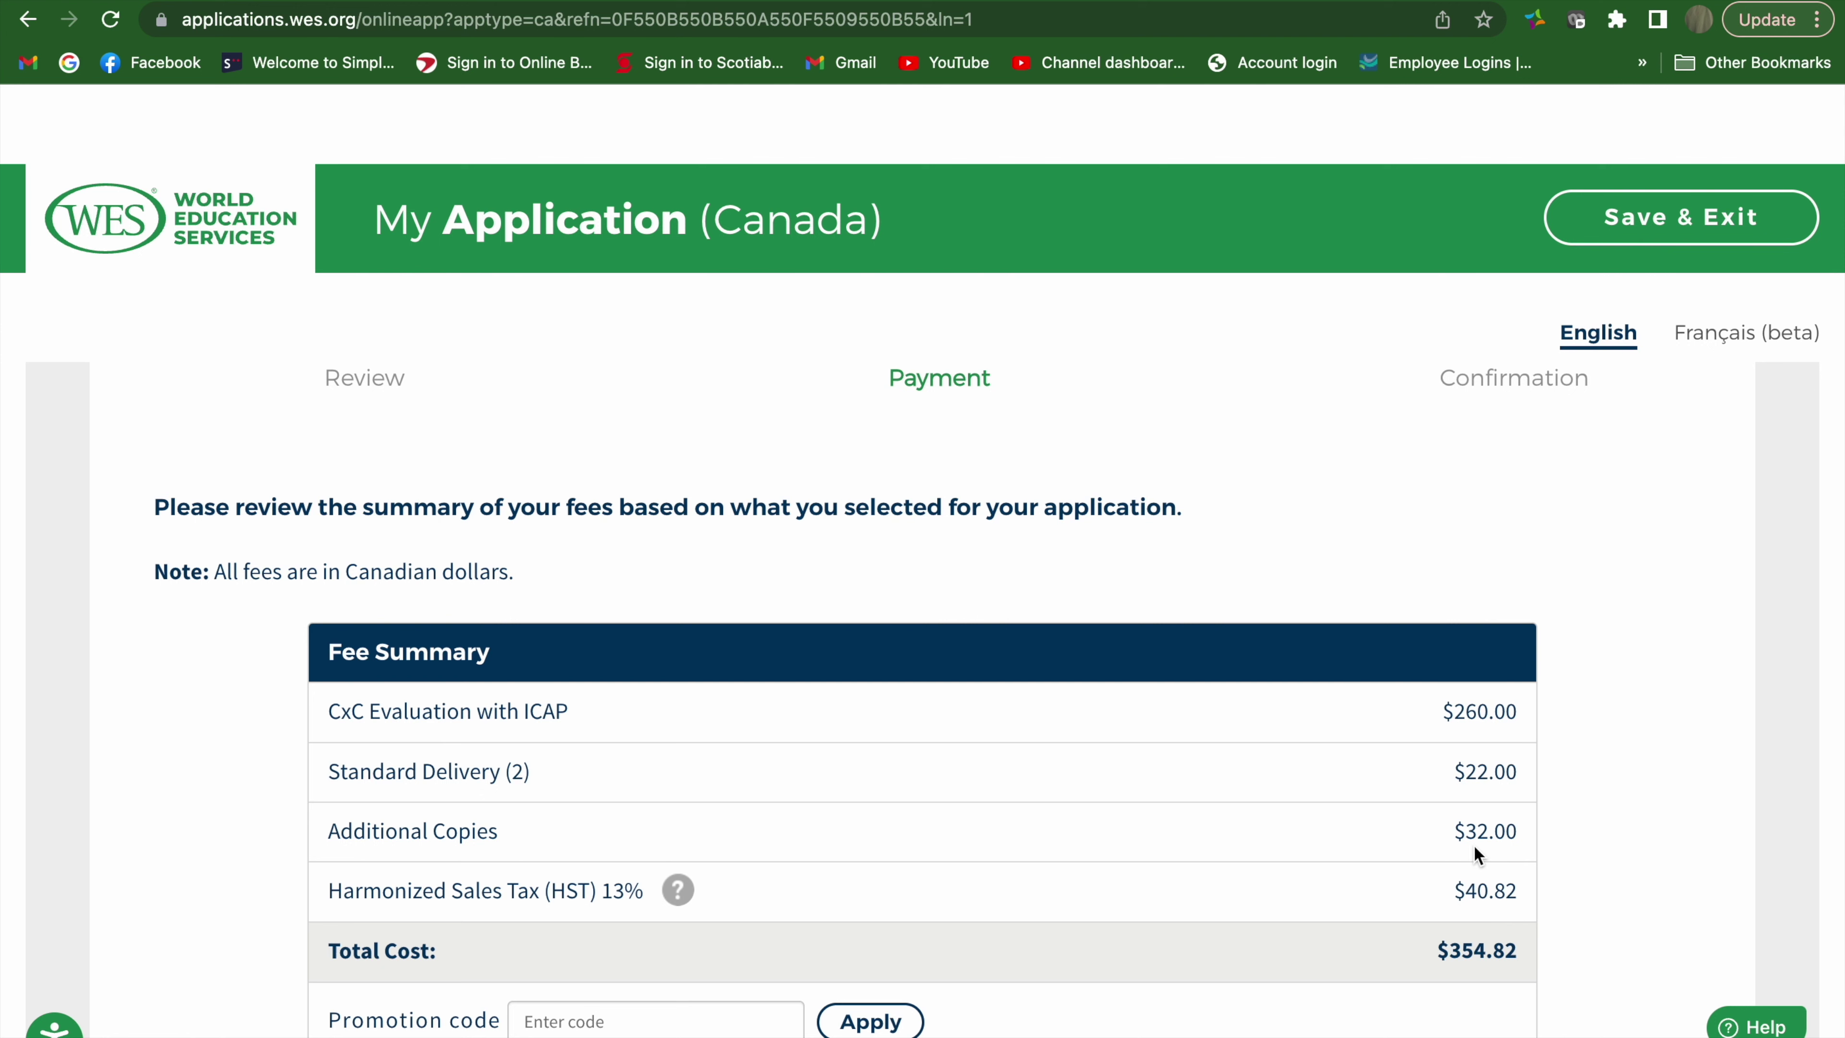
pyautogui.scroll(-3, 1170, 841)
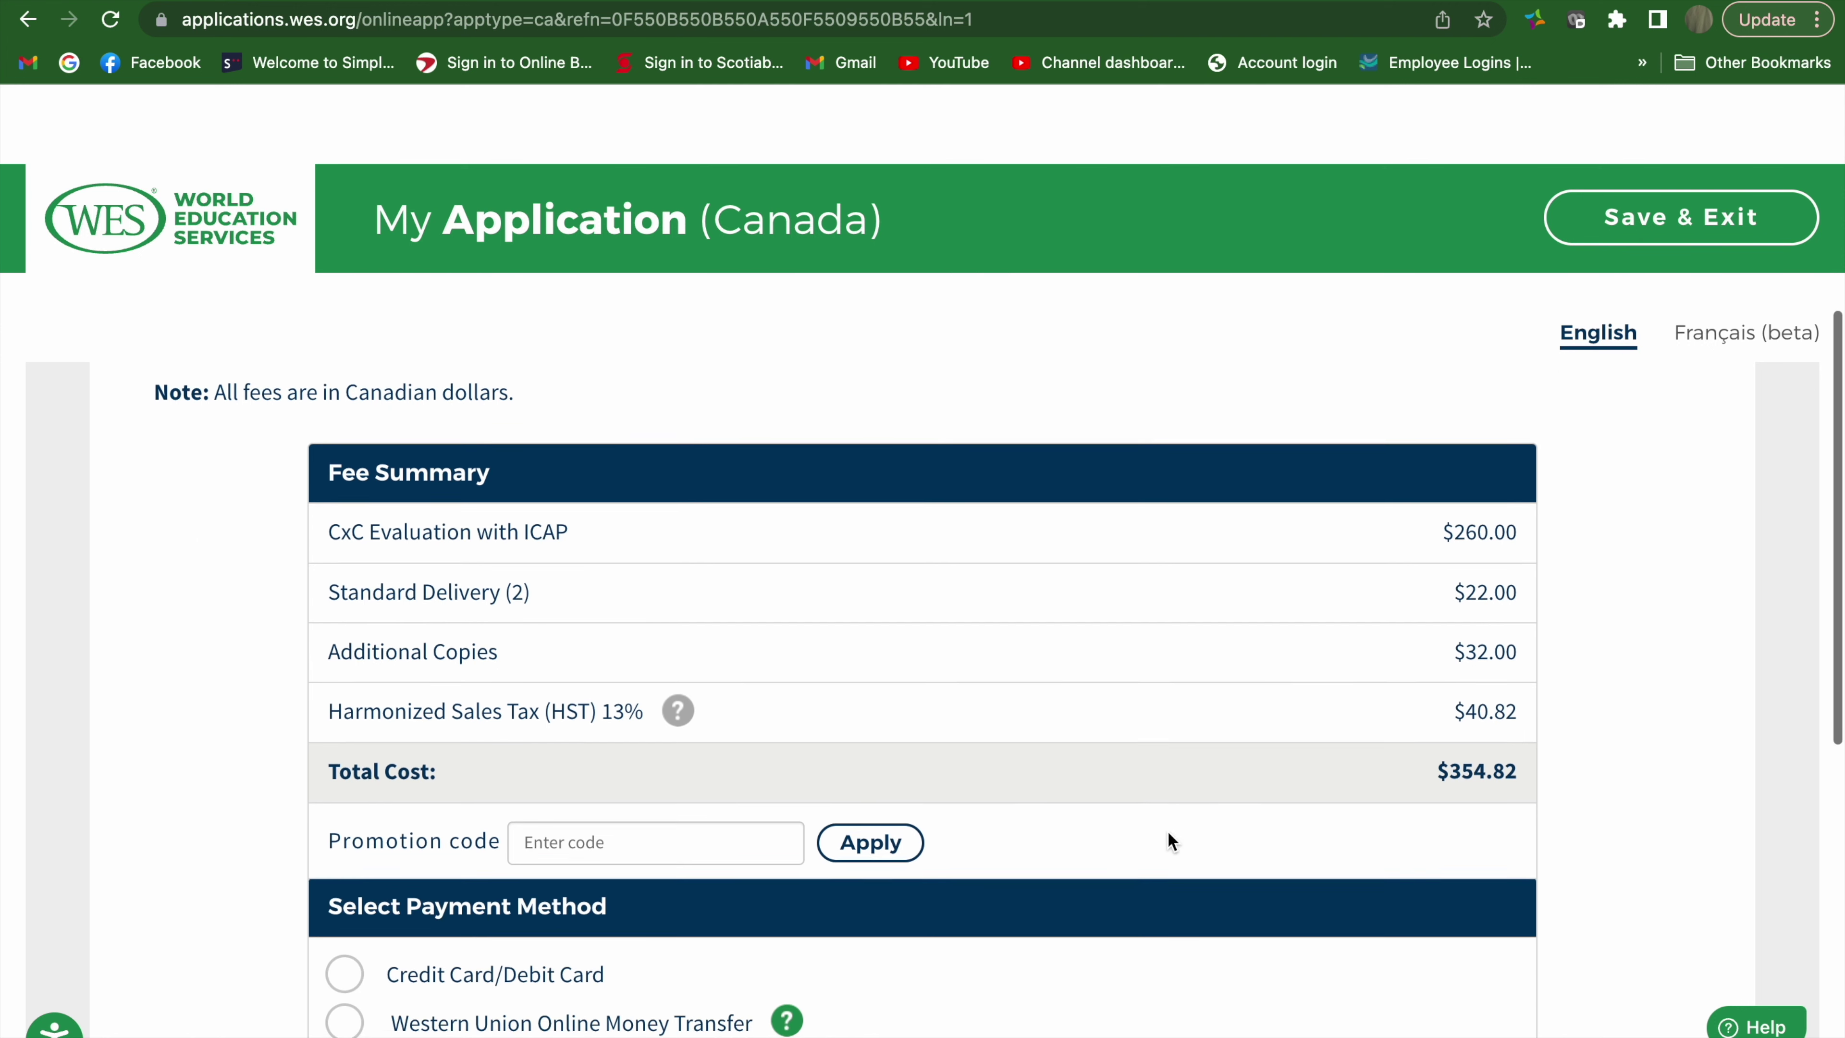
pyautogui.scroll(-5, 1171, 840)
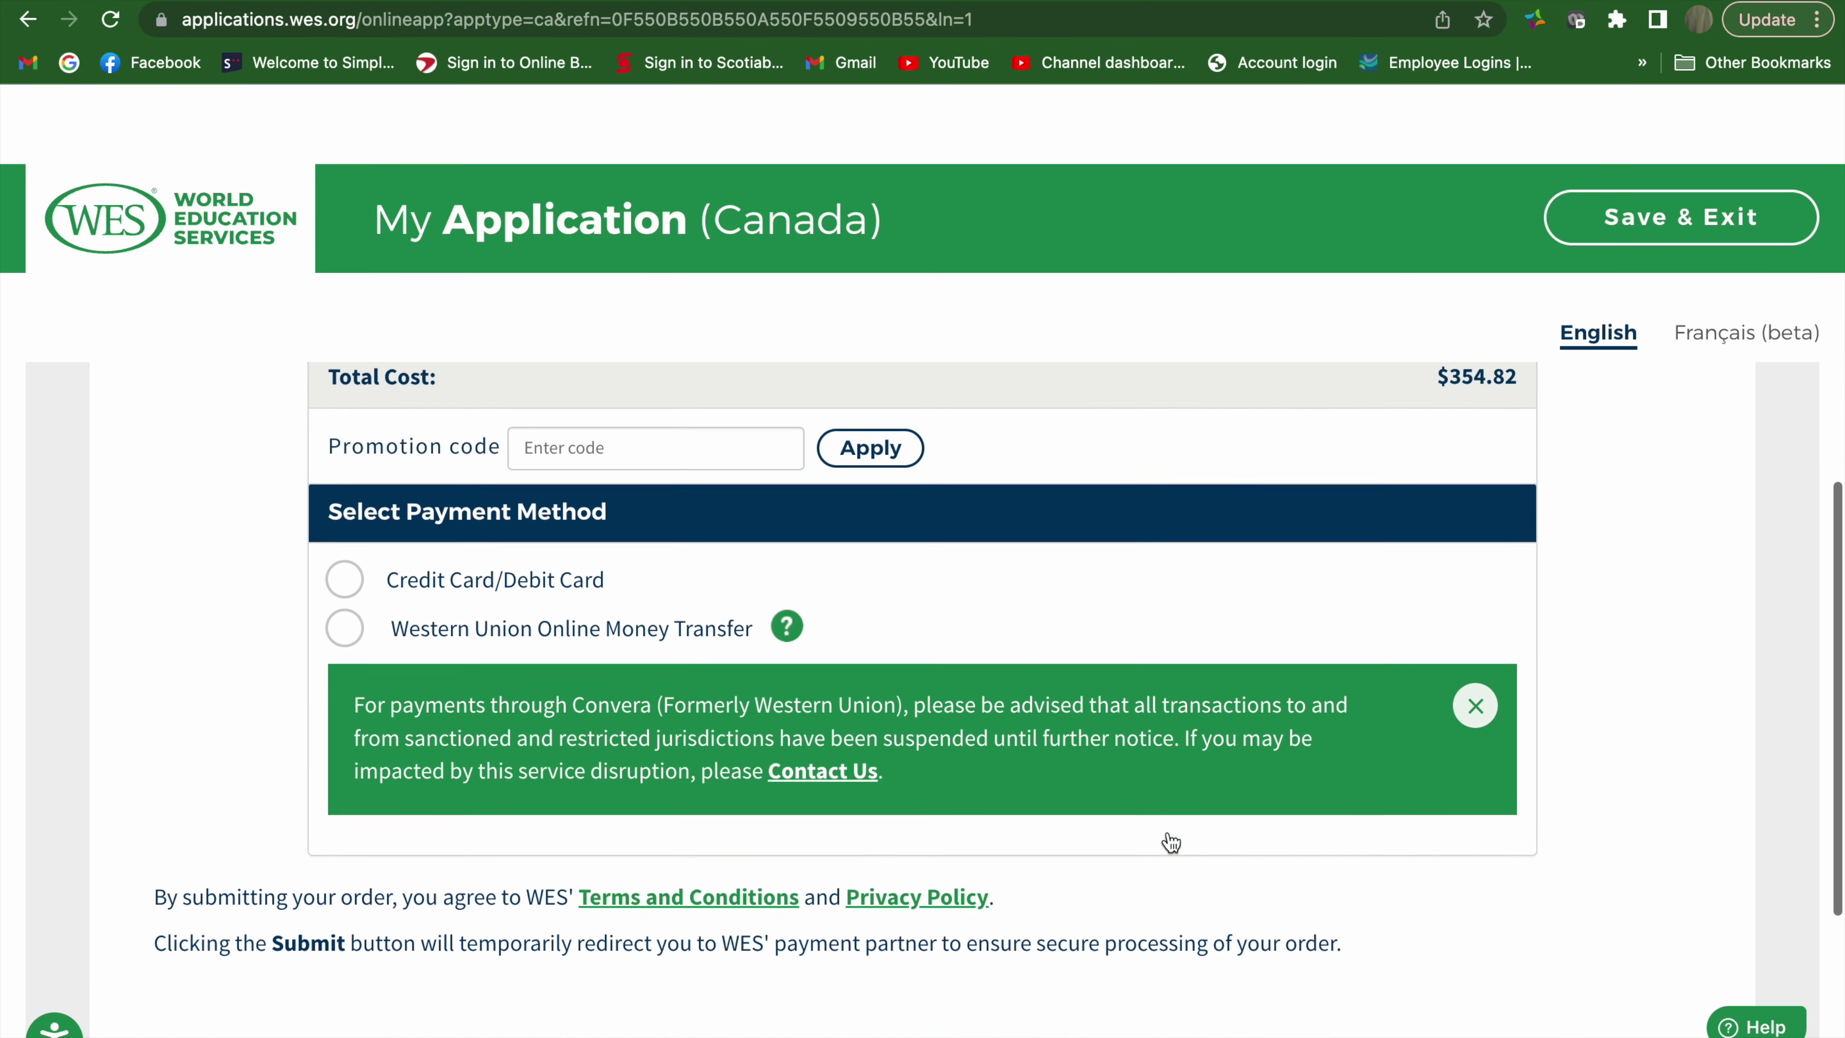
pyautogui.scroll(-1, 1171, 841)
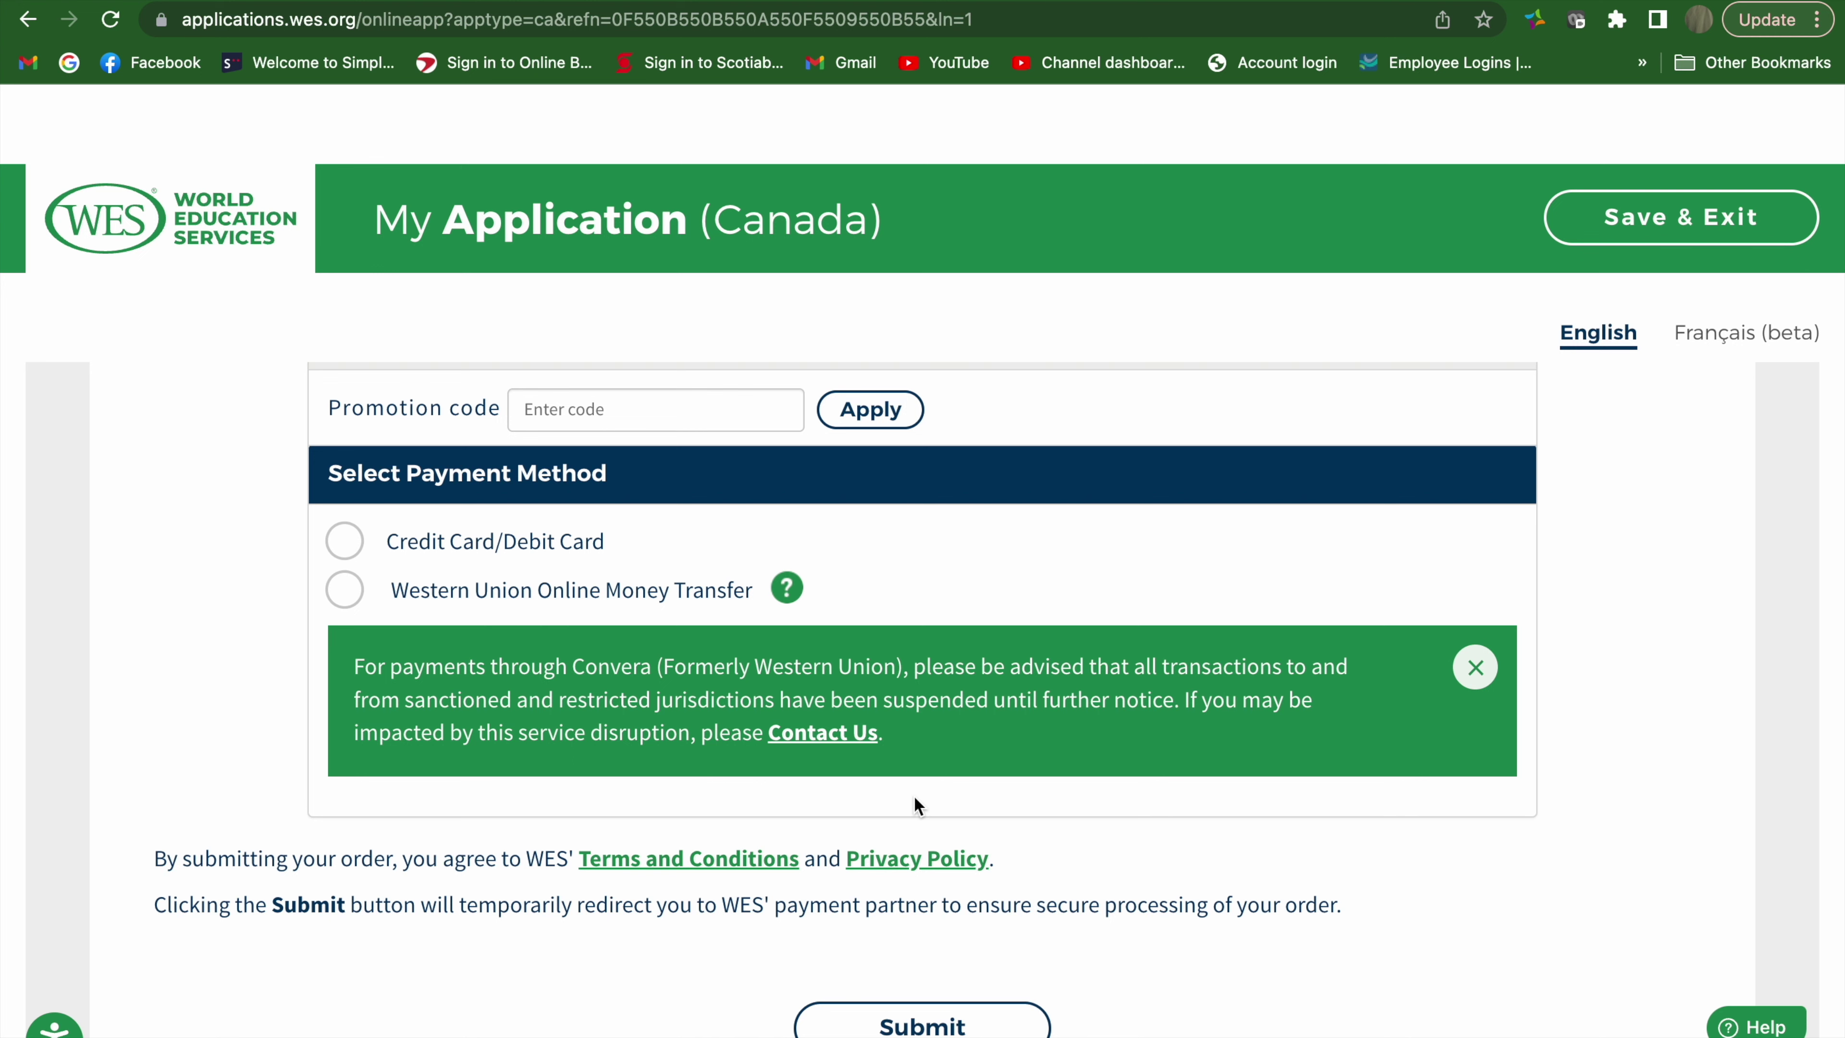
pyautogui.scroll(-3, 914, 801)
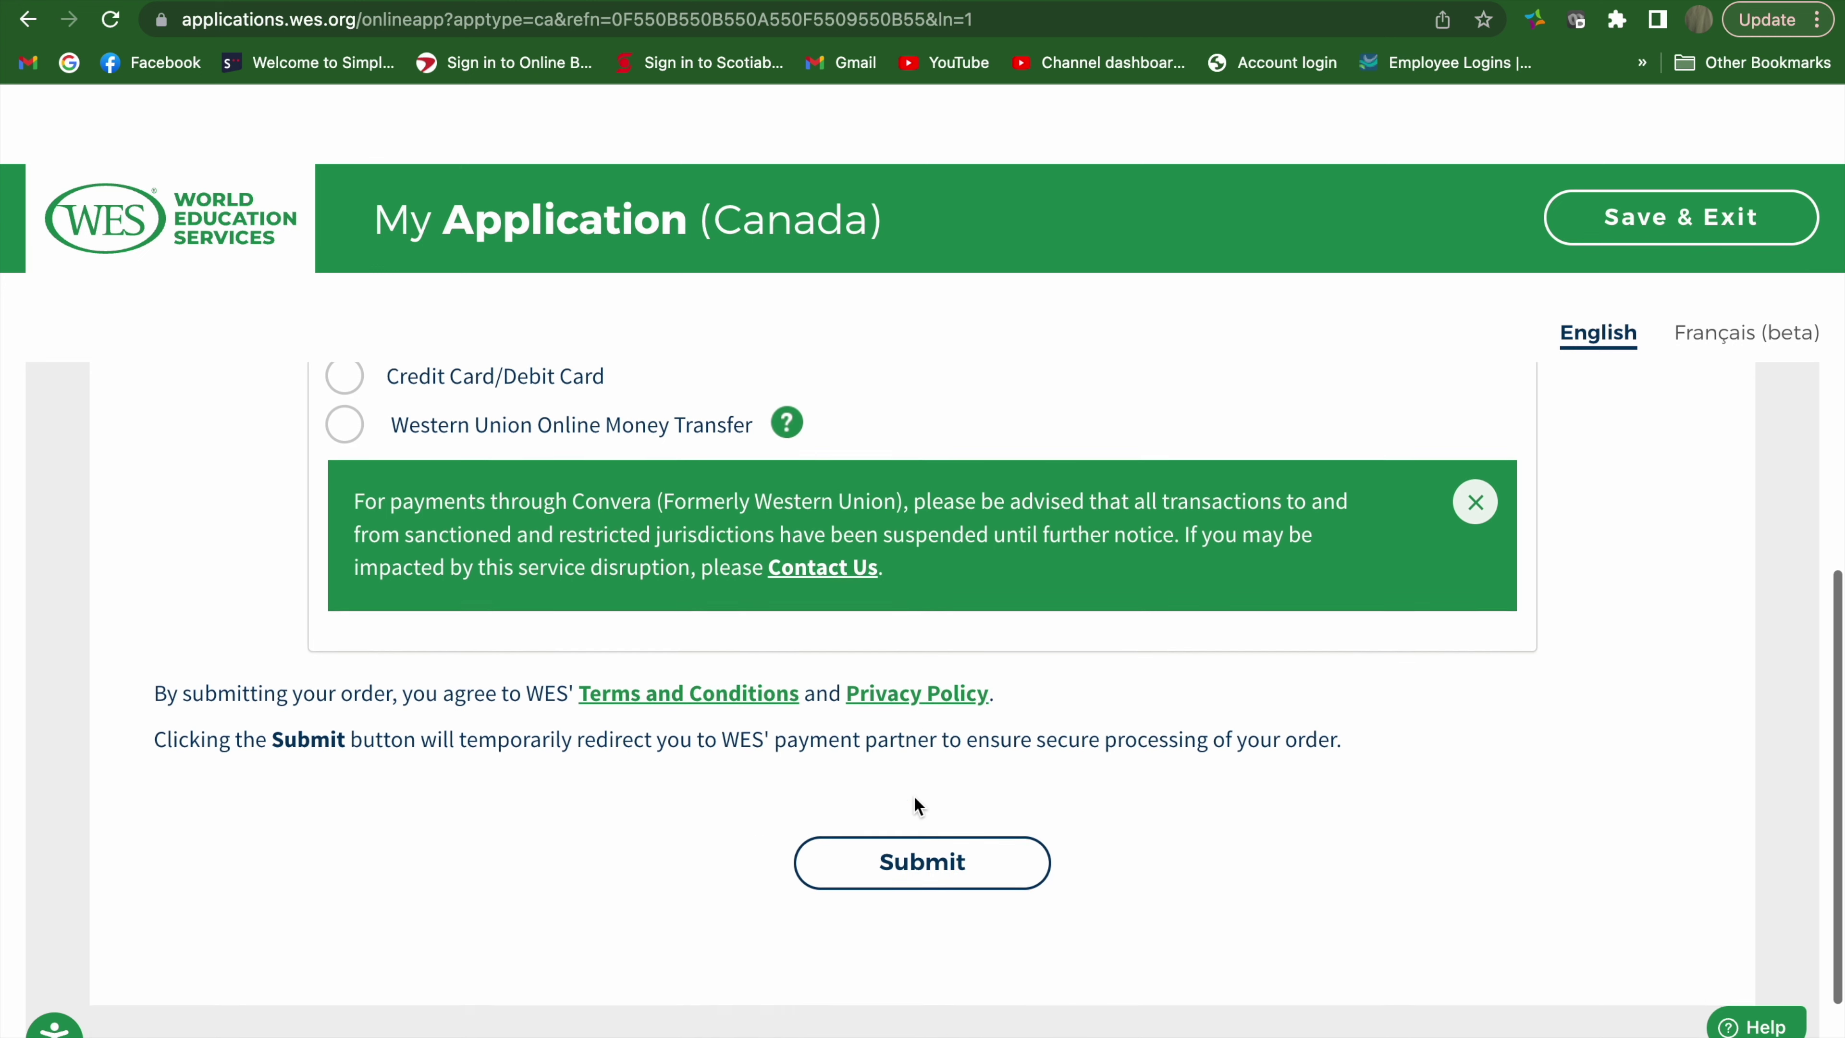
pyautogui.scroll(10, 917, 807)
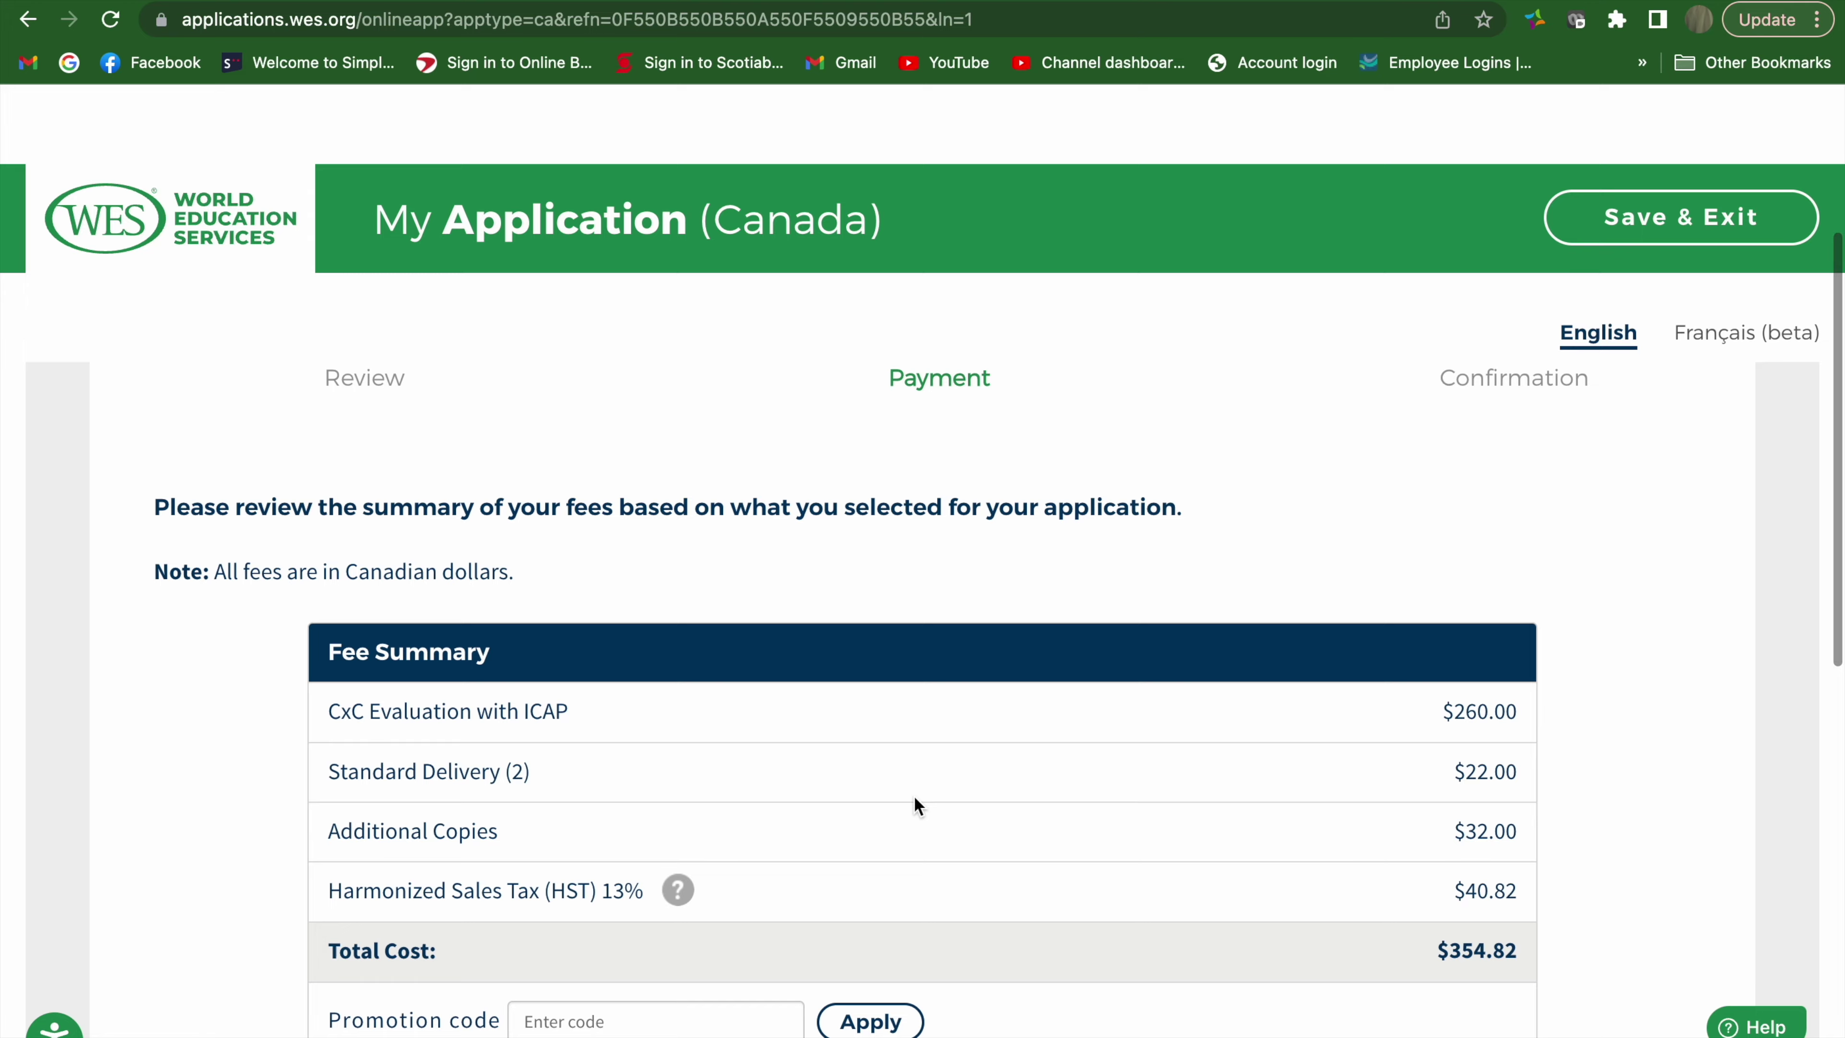
pyautogui.scroll(-5, 917, 806)
pyautogui.scroll(-2, 917, 806)
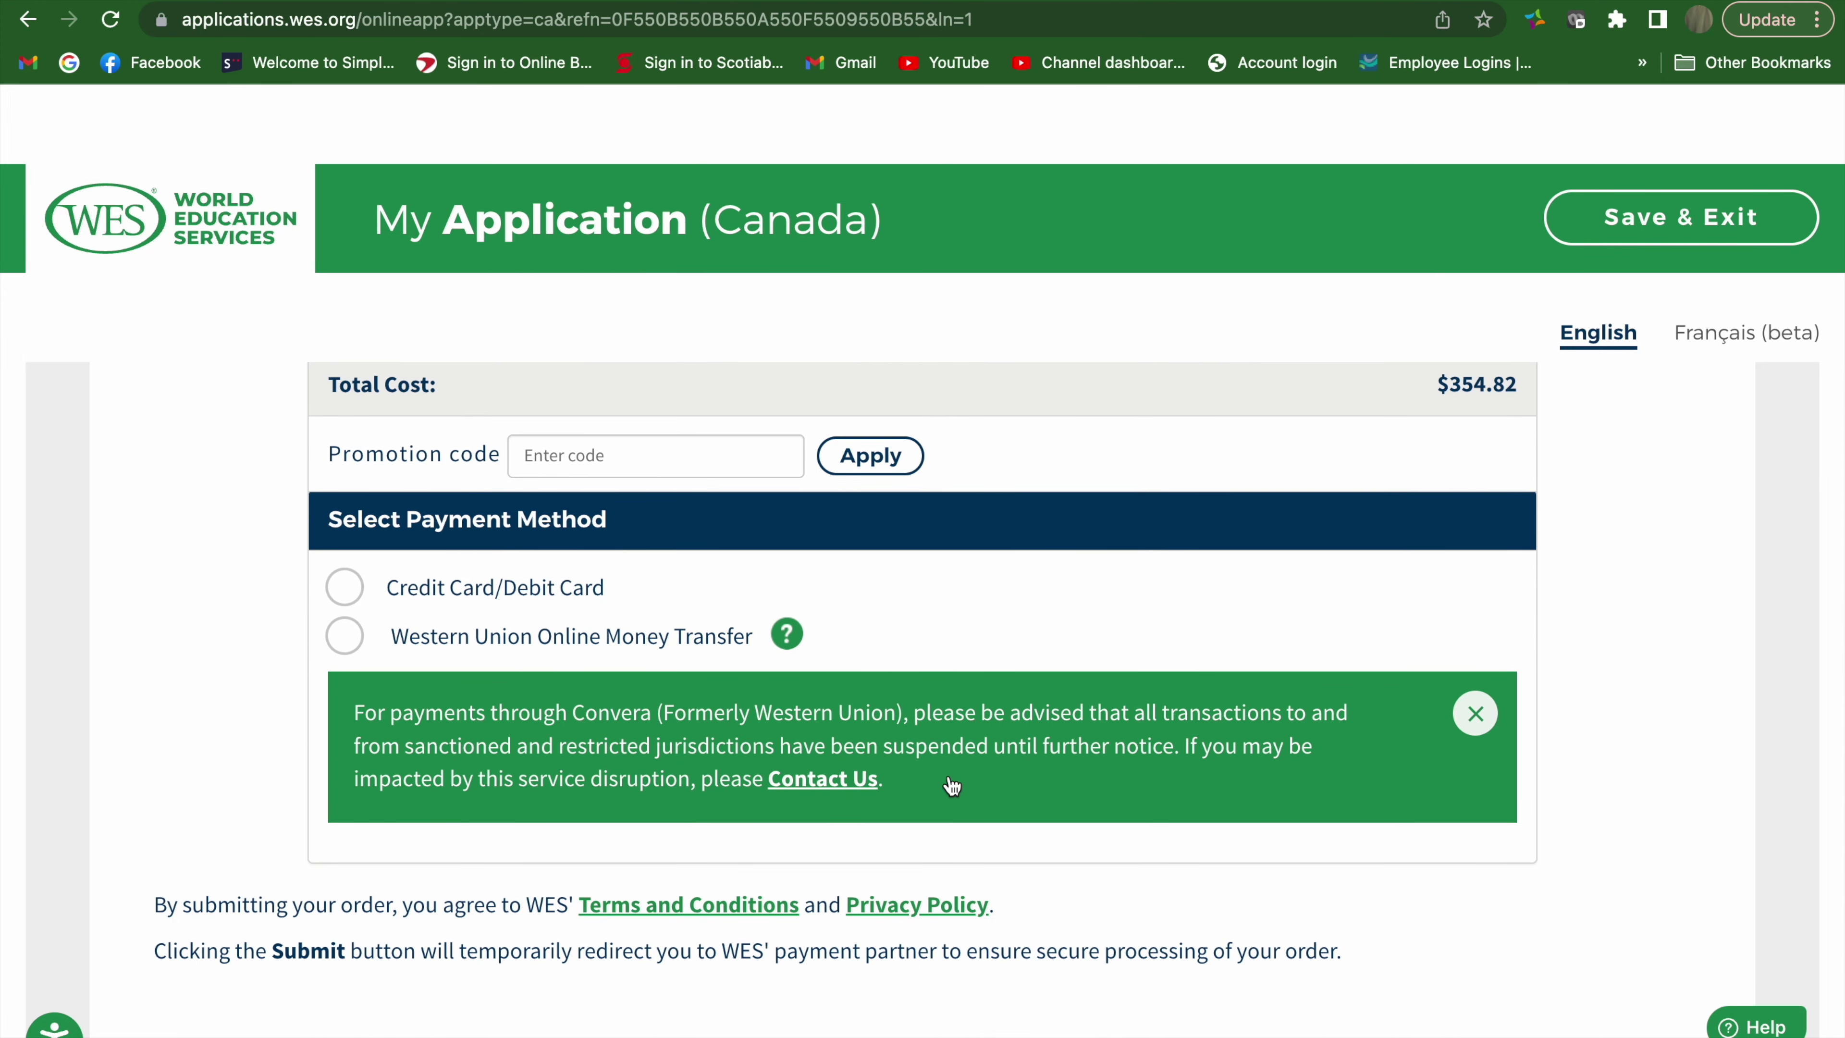
pyautogui.scroll(-5, 947, 783)
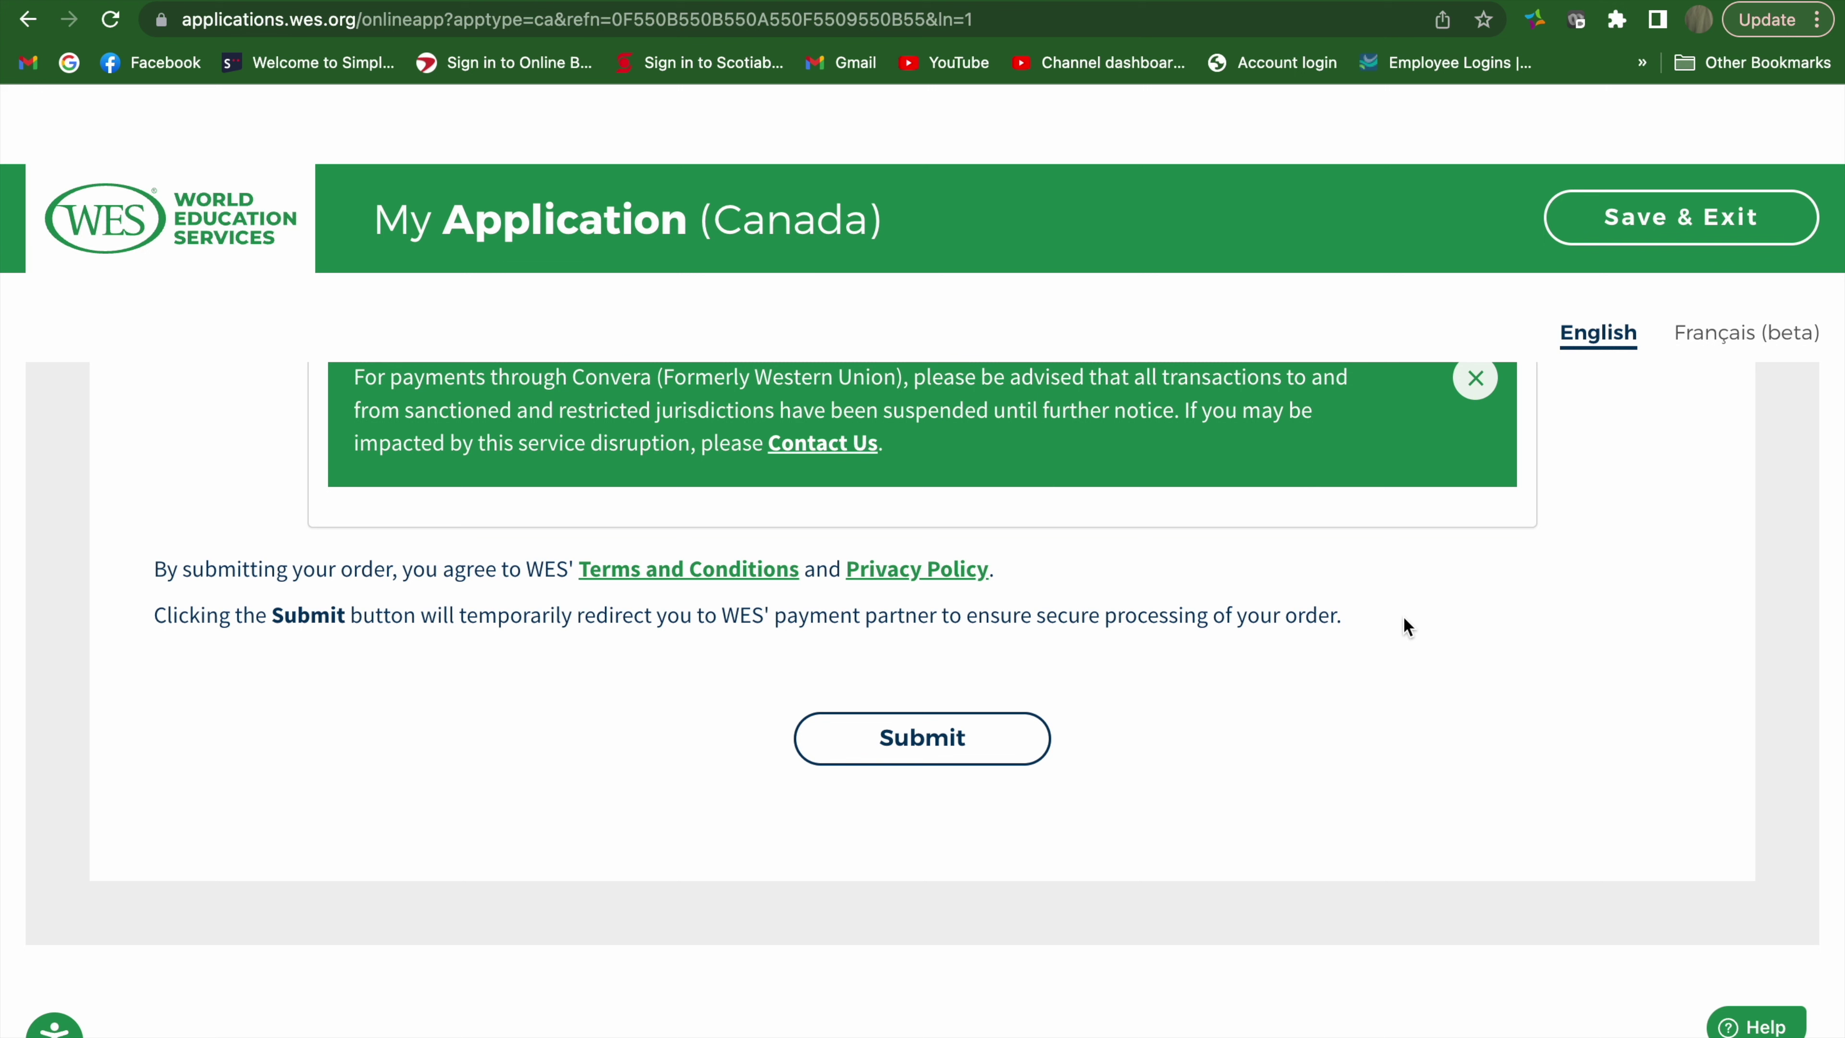
pyautogui.scroll(15, 1407, 626)
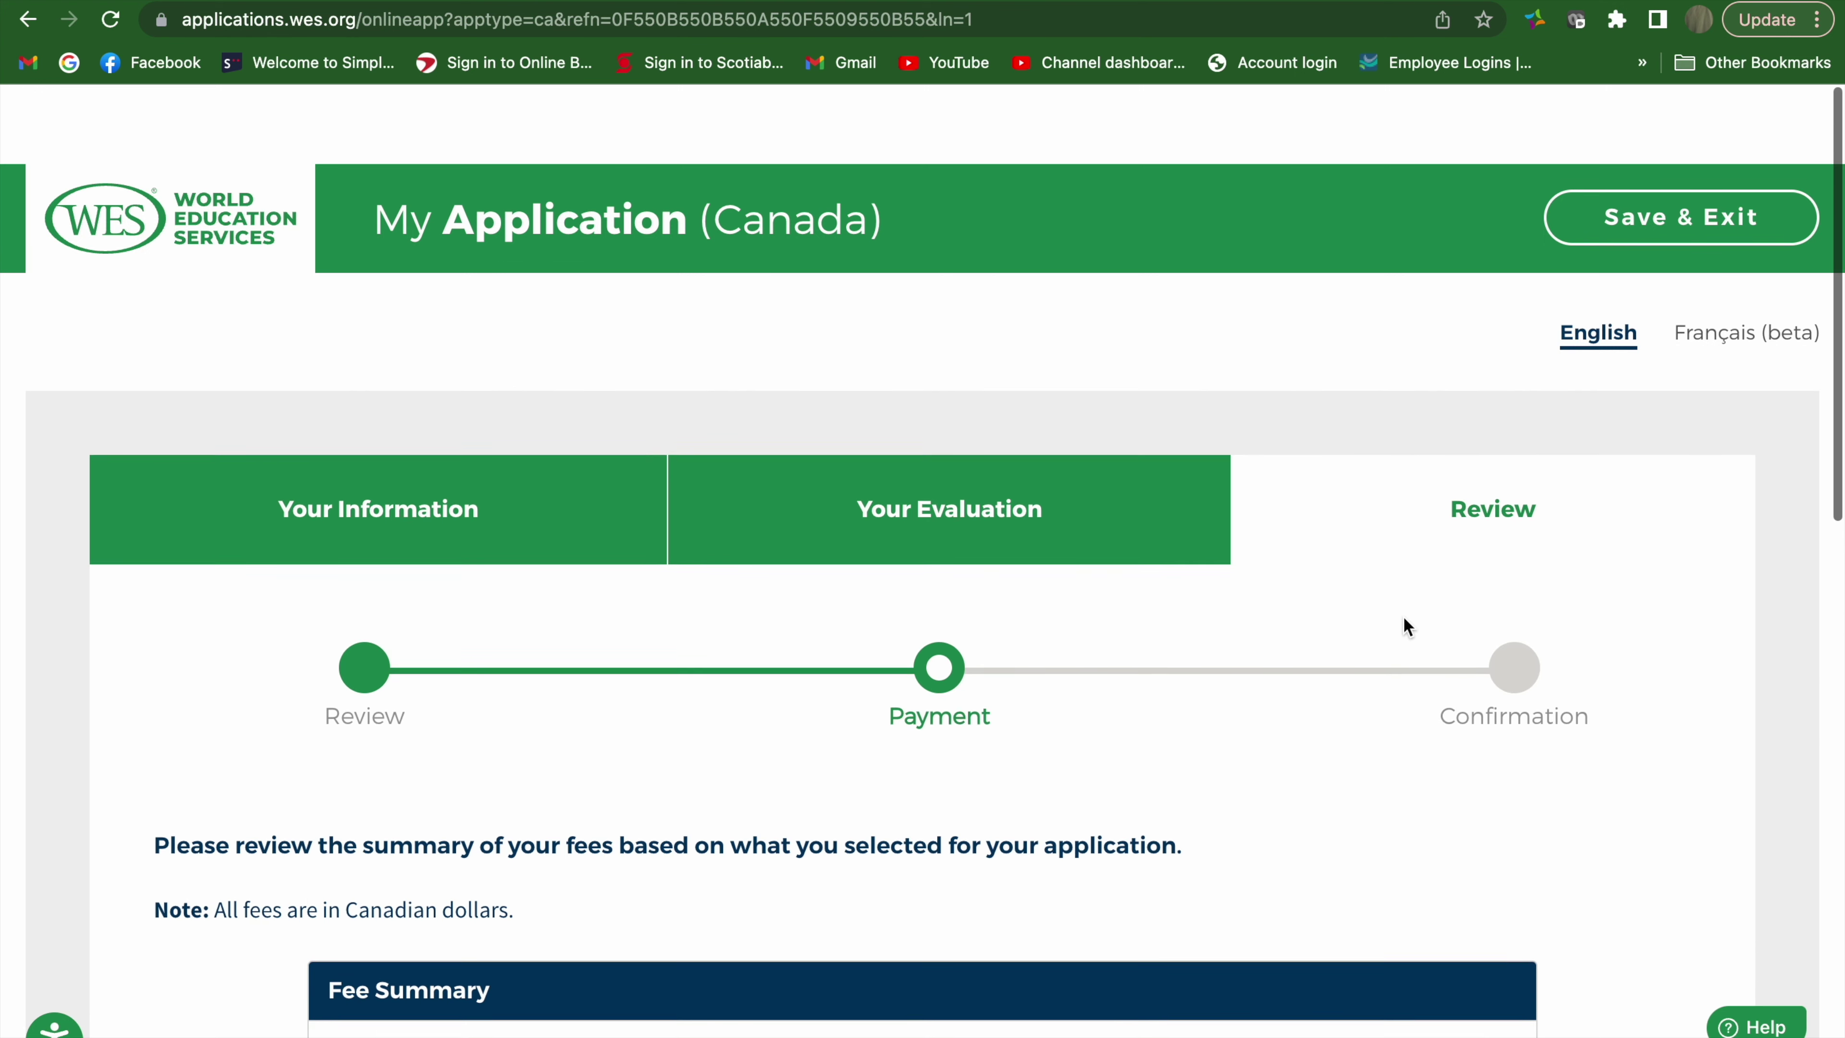